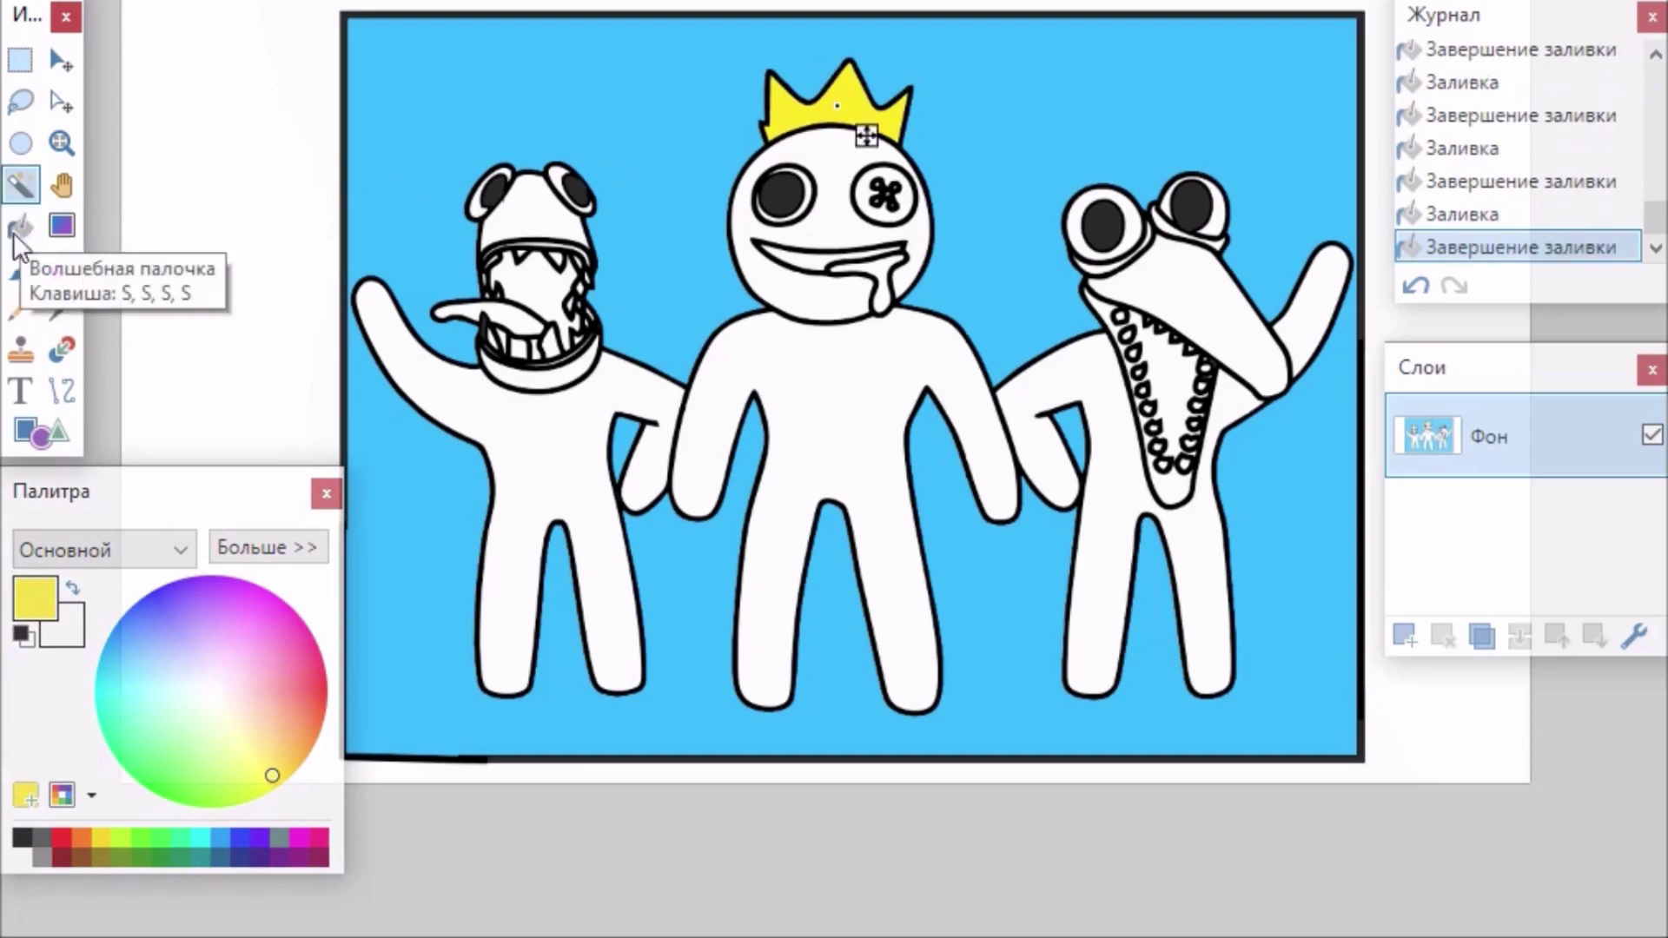
Fill the crowned figure's mouth black and the mouth interiors of the two side figures brown.
{"action": "left_click", "coordinate": [20, 839]}
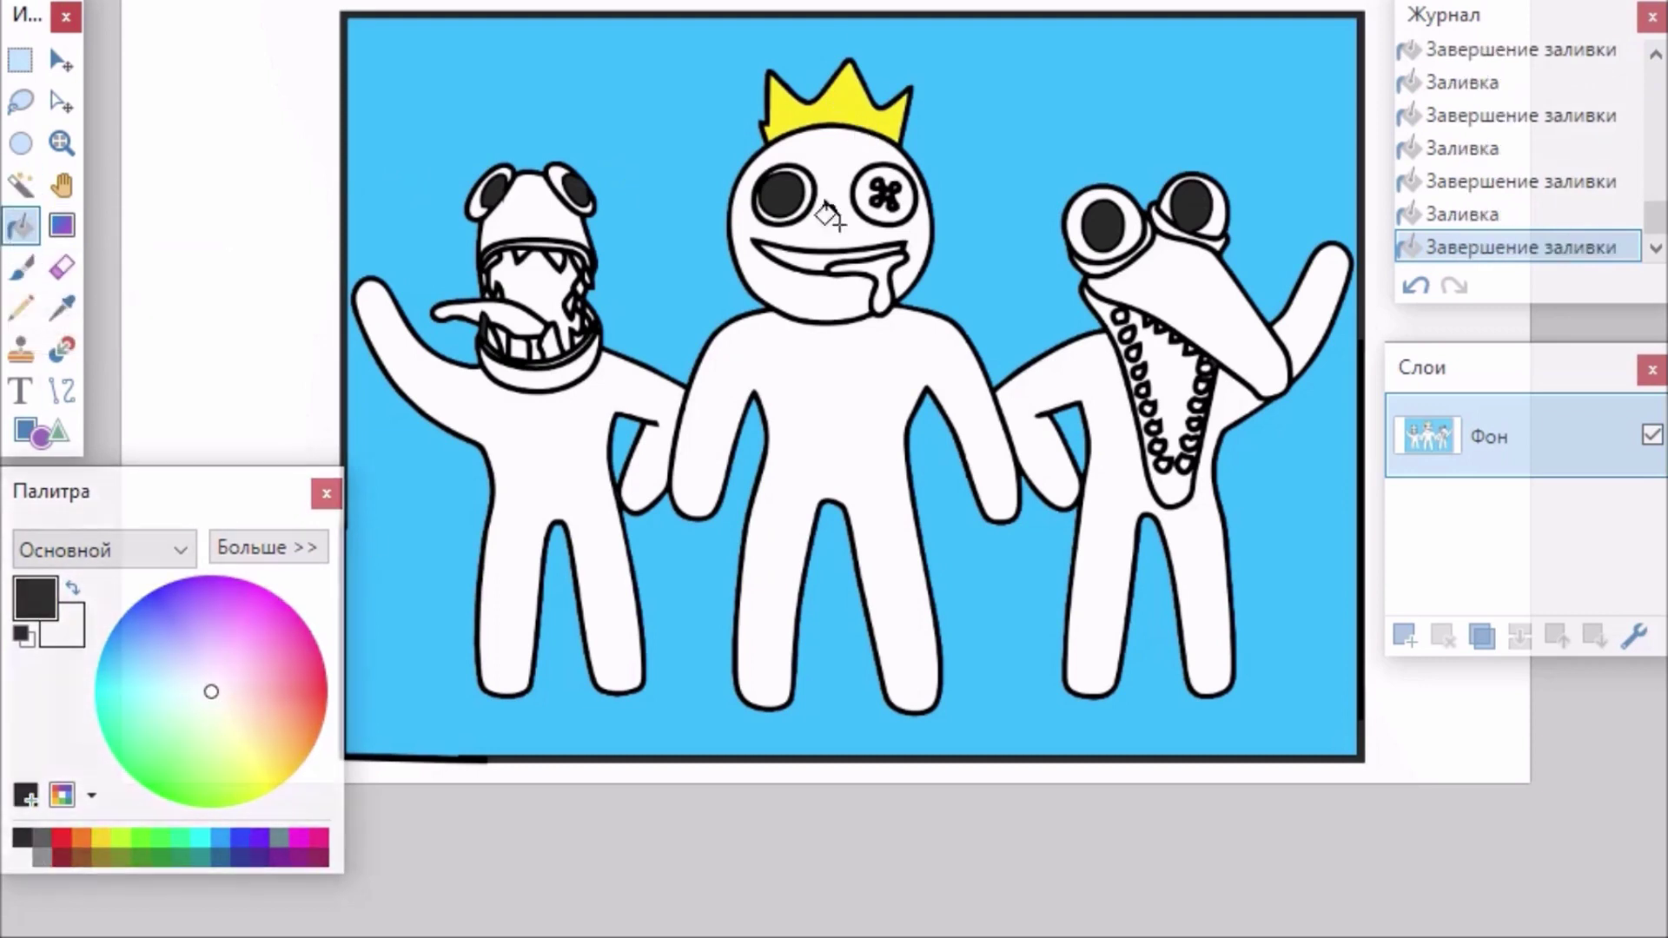
{"action": "left_click", "coordinate": [797, 243]}
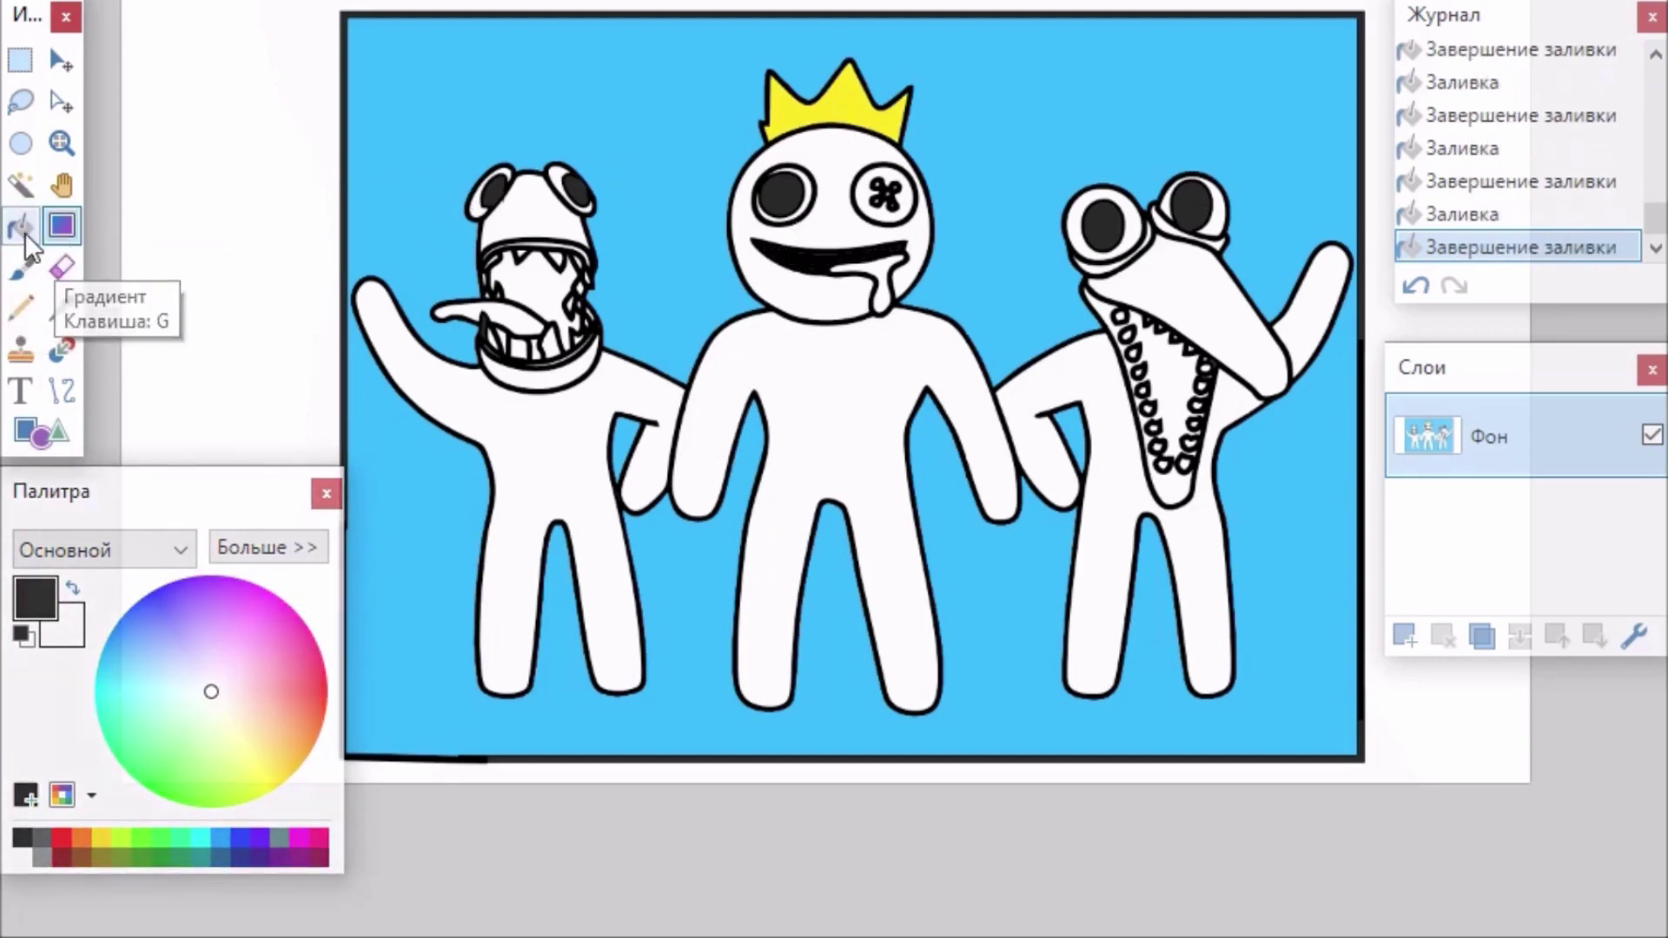
{"action": "left_click", "coordinate": [82, 858]}
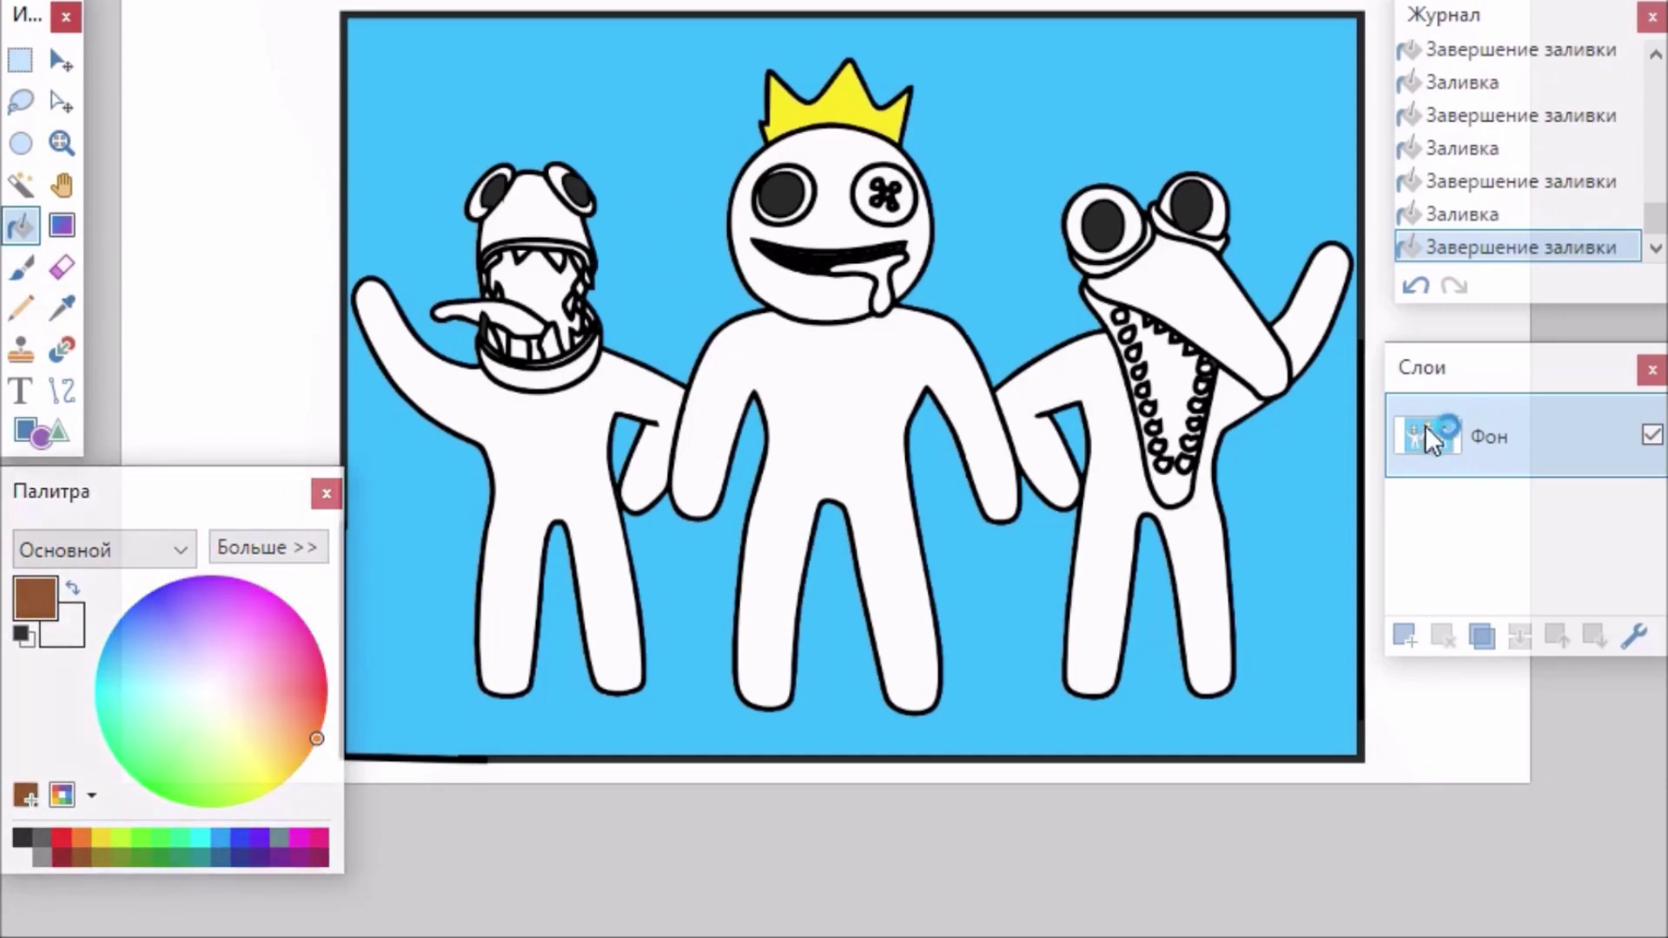
{"action": "left_click", "coordinate": [1179, 382]}
{"action": "left_click", "coordinate": [533, 289]}
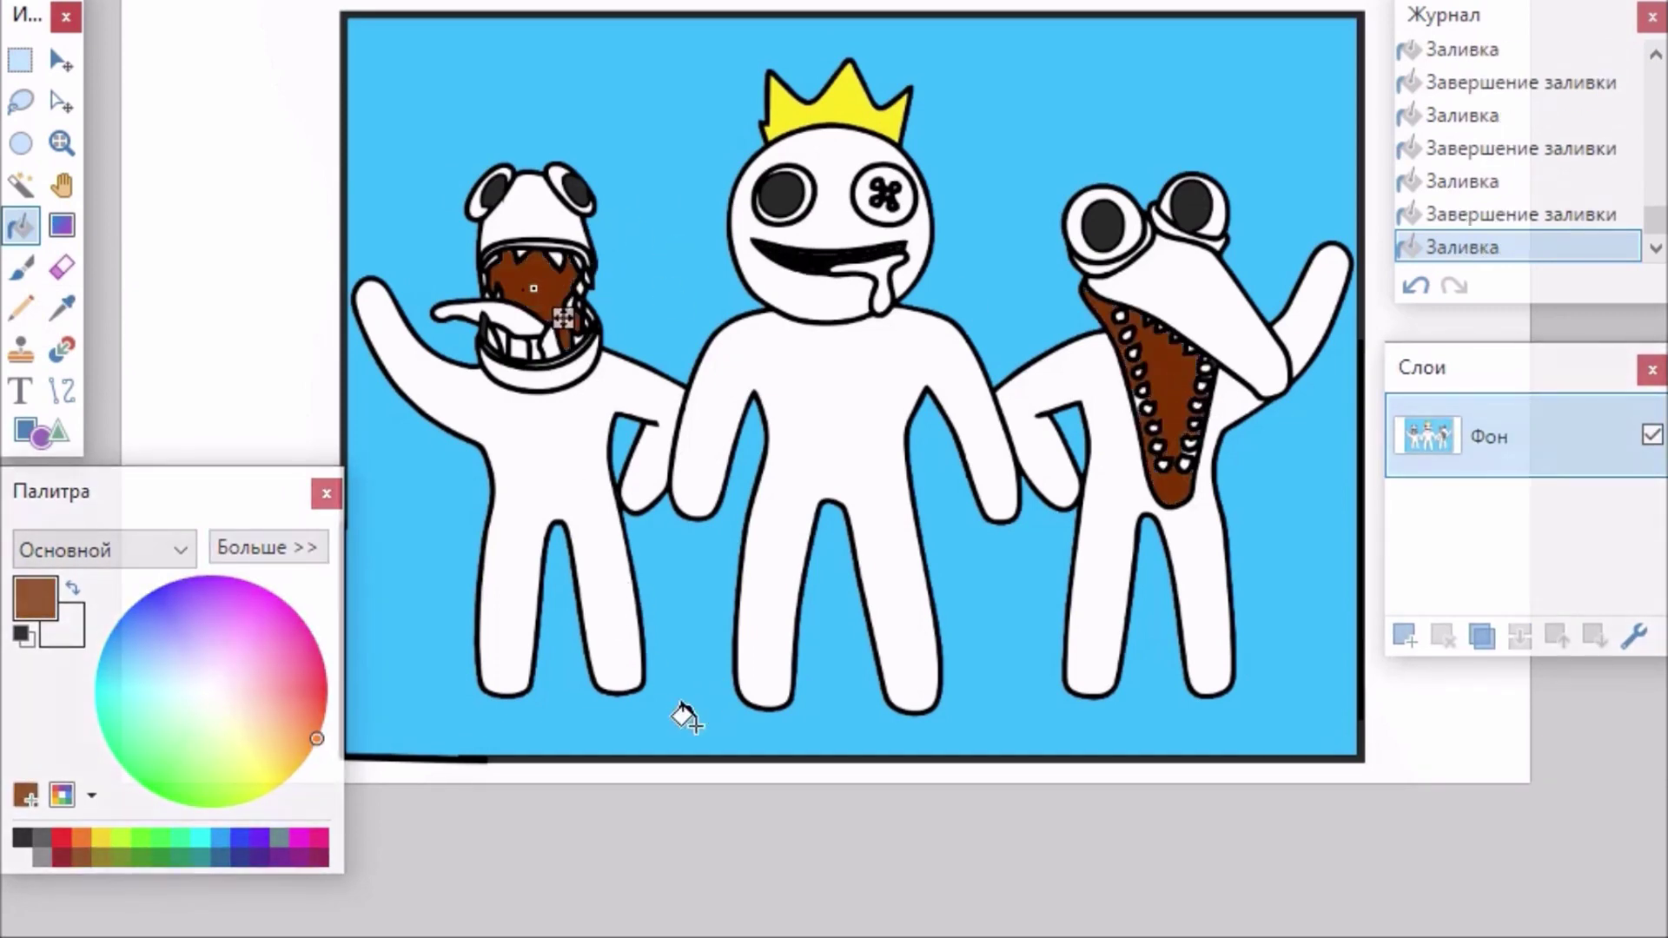
{"action": "key", "text": "ctrl+plus"}
{"action": "key", "text": "ctrl+plus"}
{"action": "scroll", "coordinate": [829, 427], "scroll_direction": "left", "scroll_amount": 3}
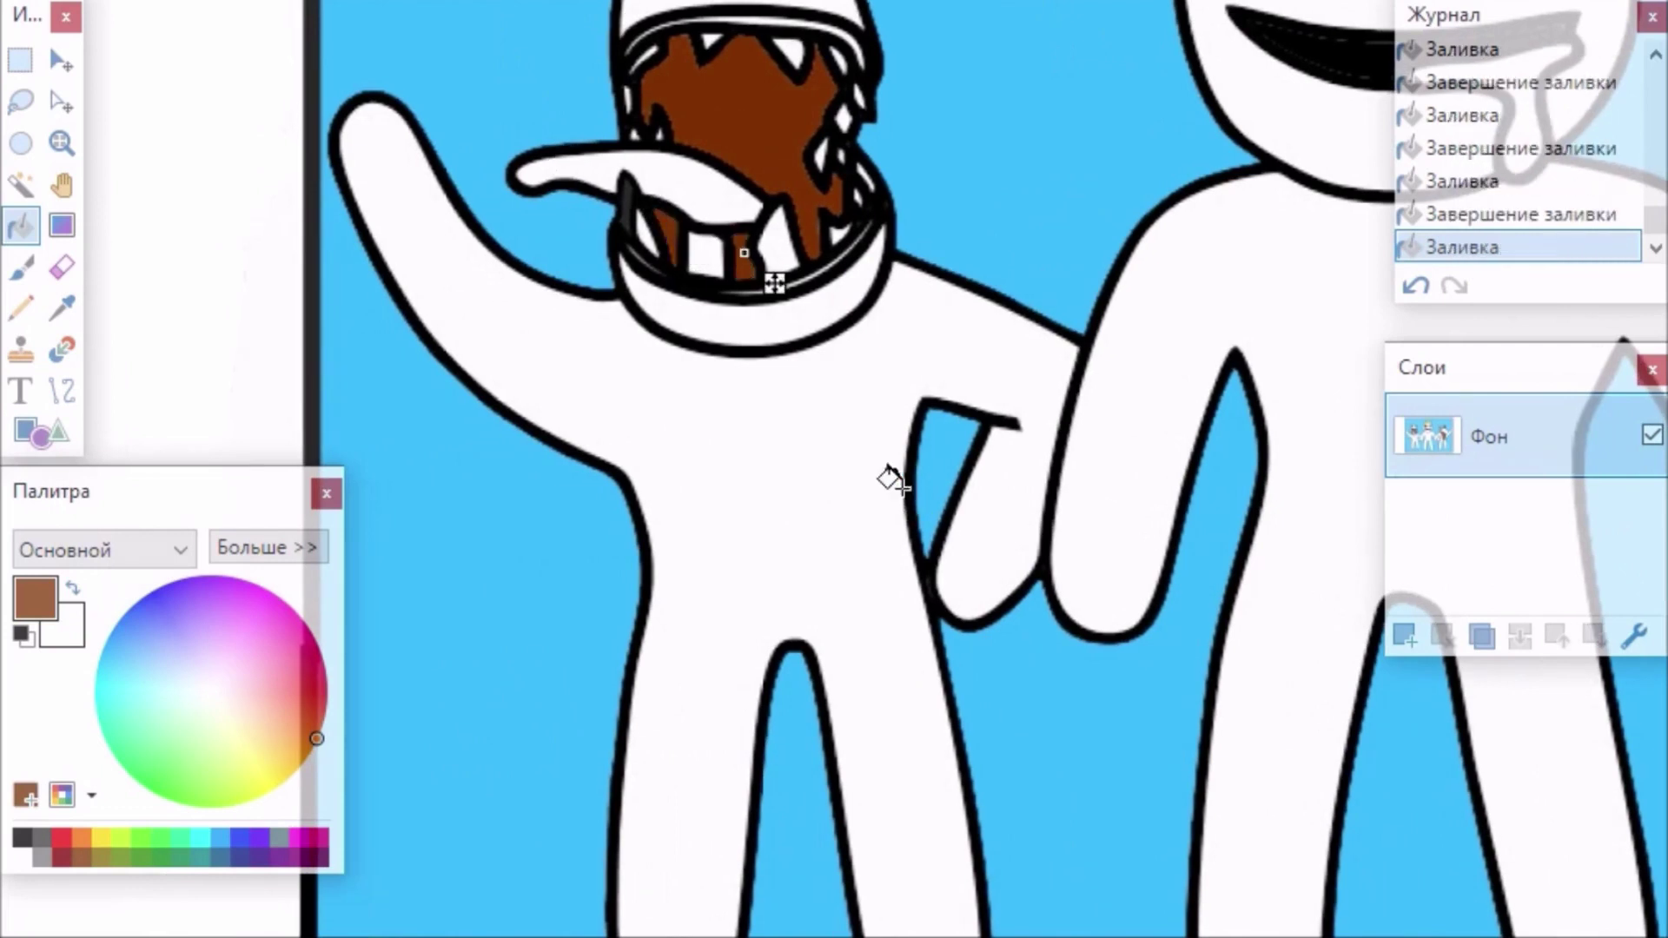
Fill the tongue of the figure on the left with bright red.
{"action": "left_click", "coordinate": [327, 676]}
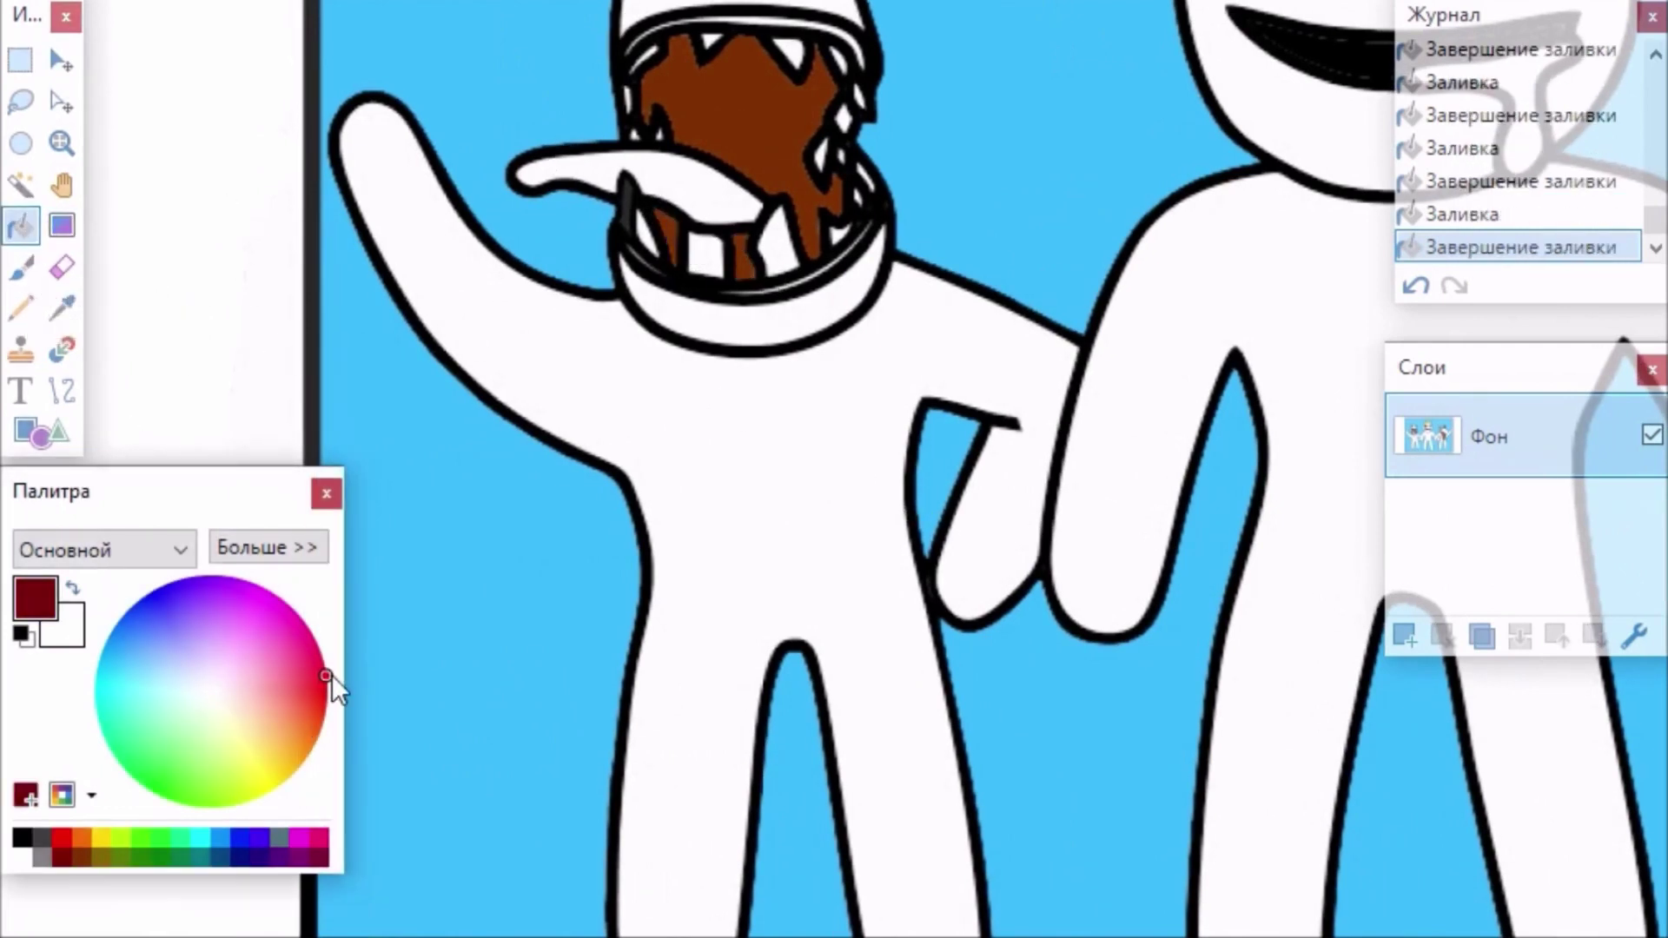
{"action": "left_click", "coordinate": [62, 839]}
{"action": "left_click", "coordinate": [673, 177]}
Sample the brown from the right figure's mouth and fill the remaining gap beside its teeth with it.
{"action": "scroll", "coordinate": [681, 179], "scroll_direction": "right", "scroll_amount": 10}
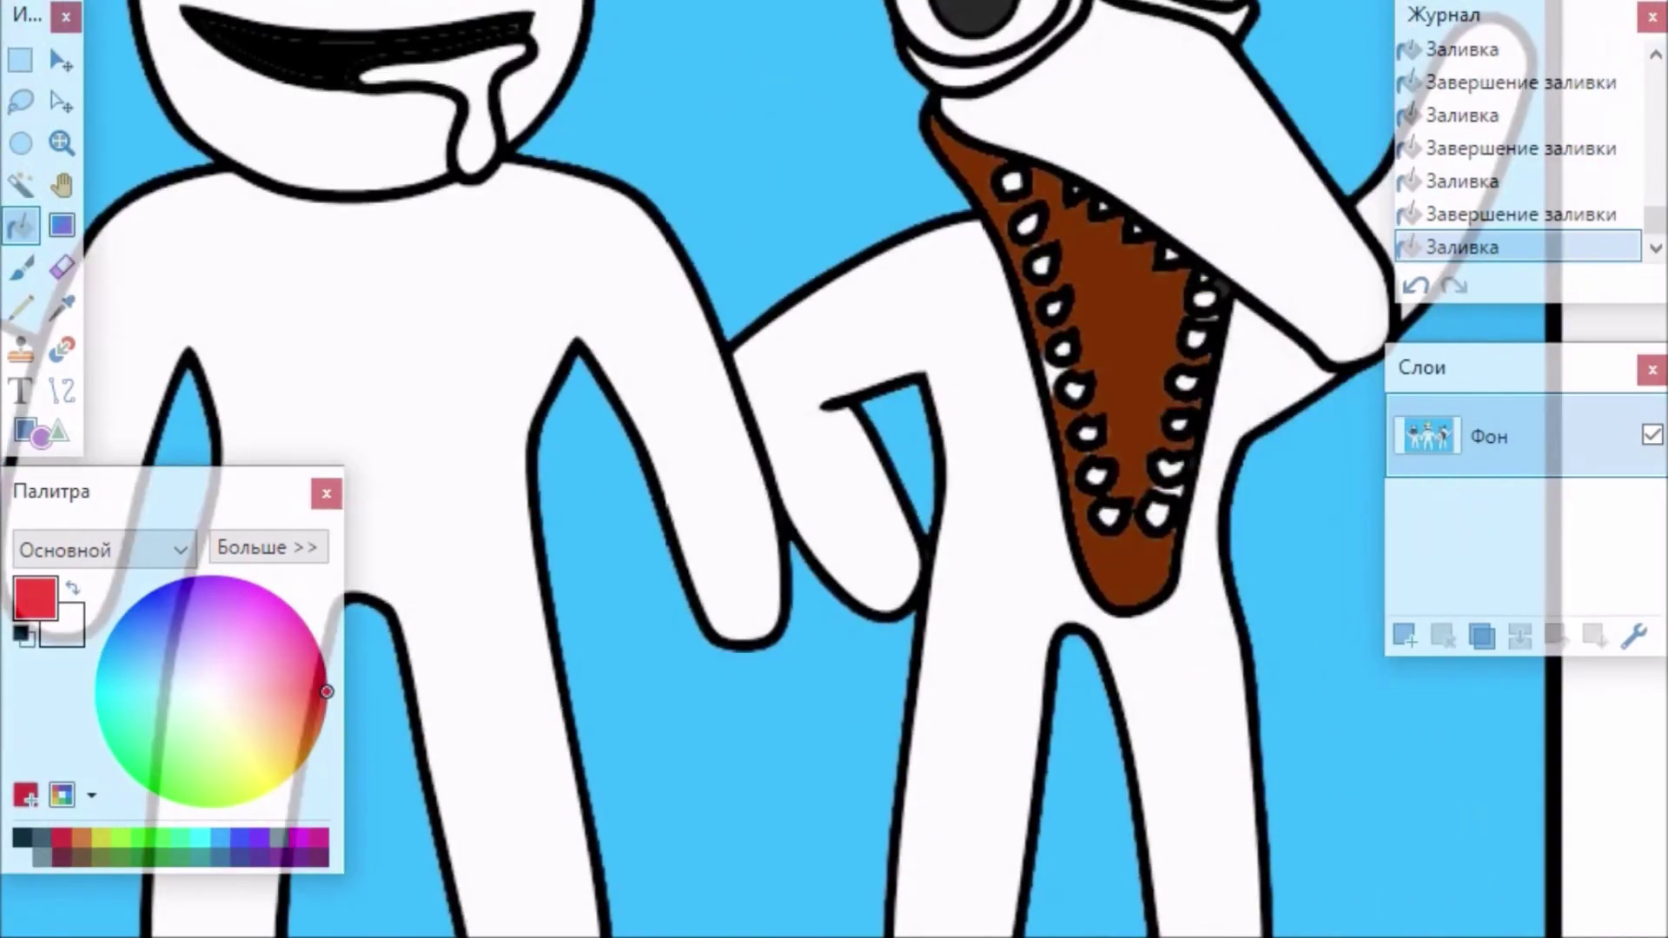
{"action": "left_click", "coordinate": [55, 309]}
{"action": "left_click", "coordinate": [1023, 254]}
{"action": "left_click", "coordinate": [21, 228]}
{"action": "left_click", "coordinate": [975, 369]}
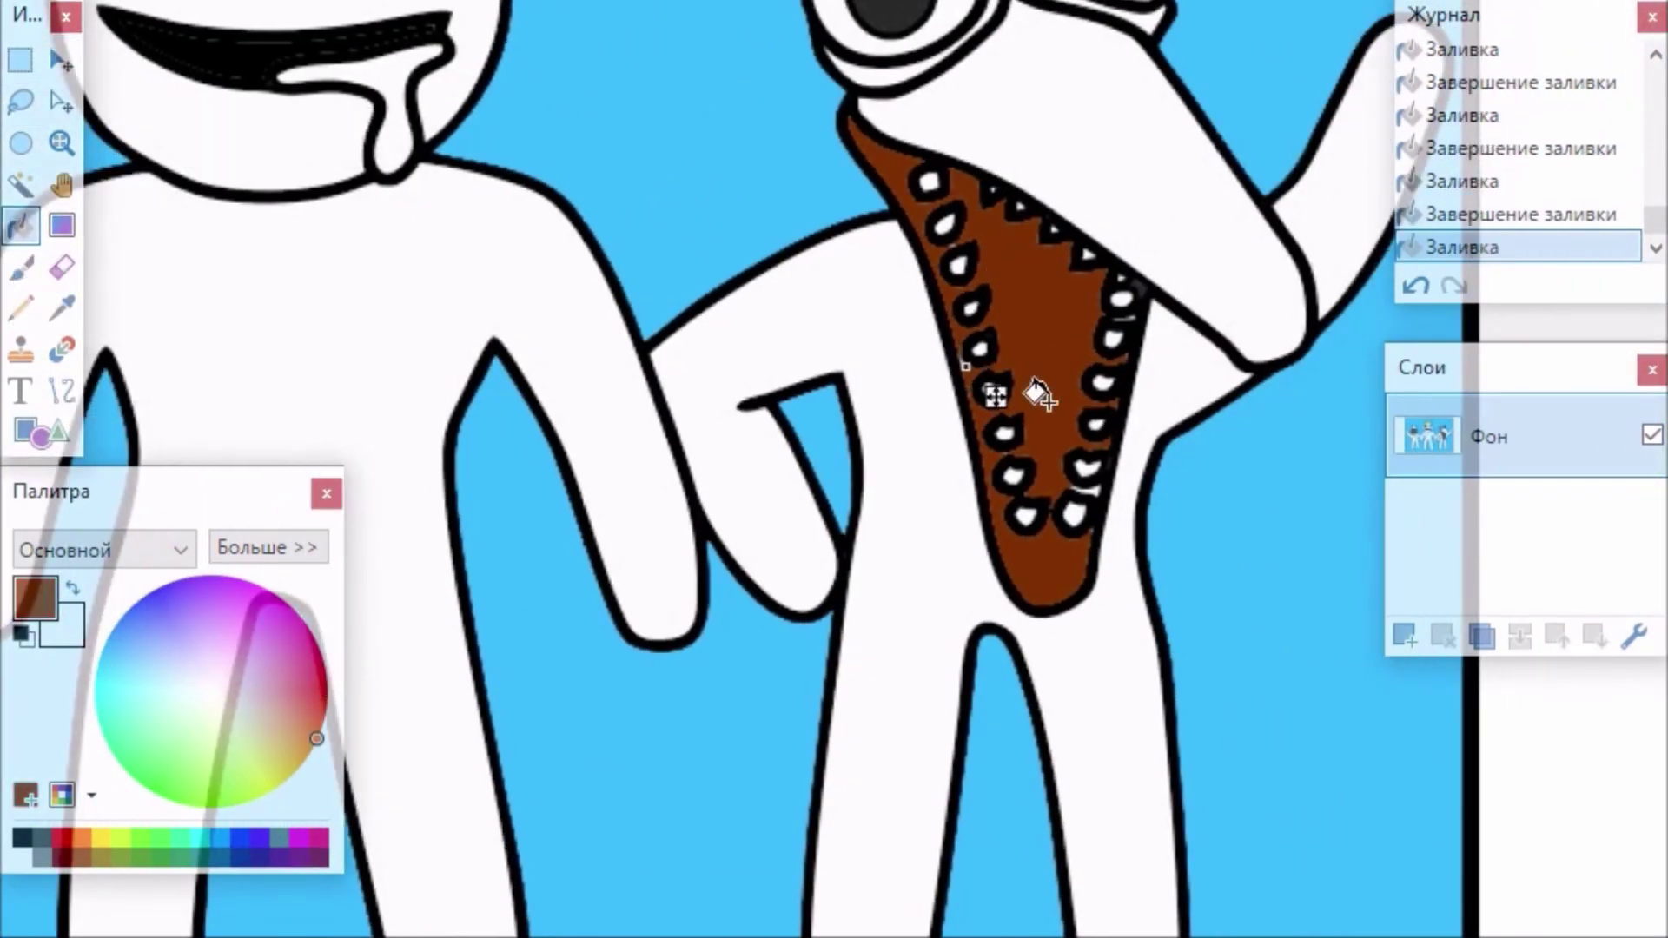
Fill the drool hanging from the crowned figure's mouth with pale cyan.
{"action": "scroll", "coordinate": [737, 469], "scroll_direction": "up", "scroll_amount": 4}
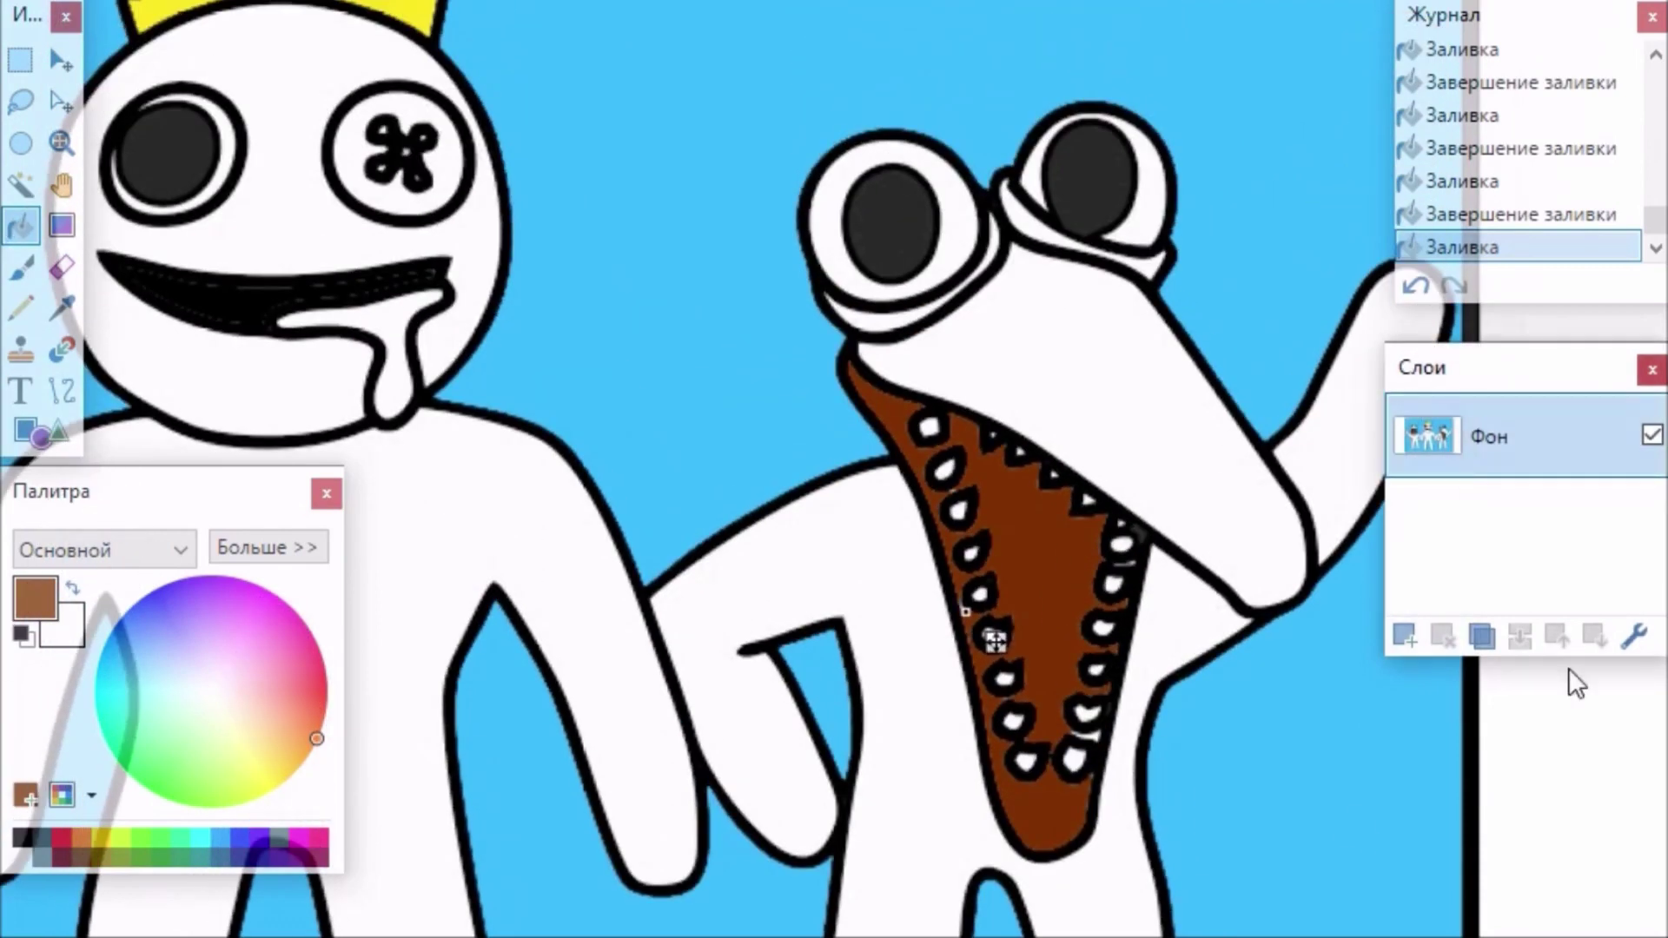
{"action": "scroll", "coordinate": [737, 469], "scroll_direction": "left", "scroll_amount": 8}
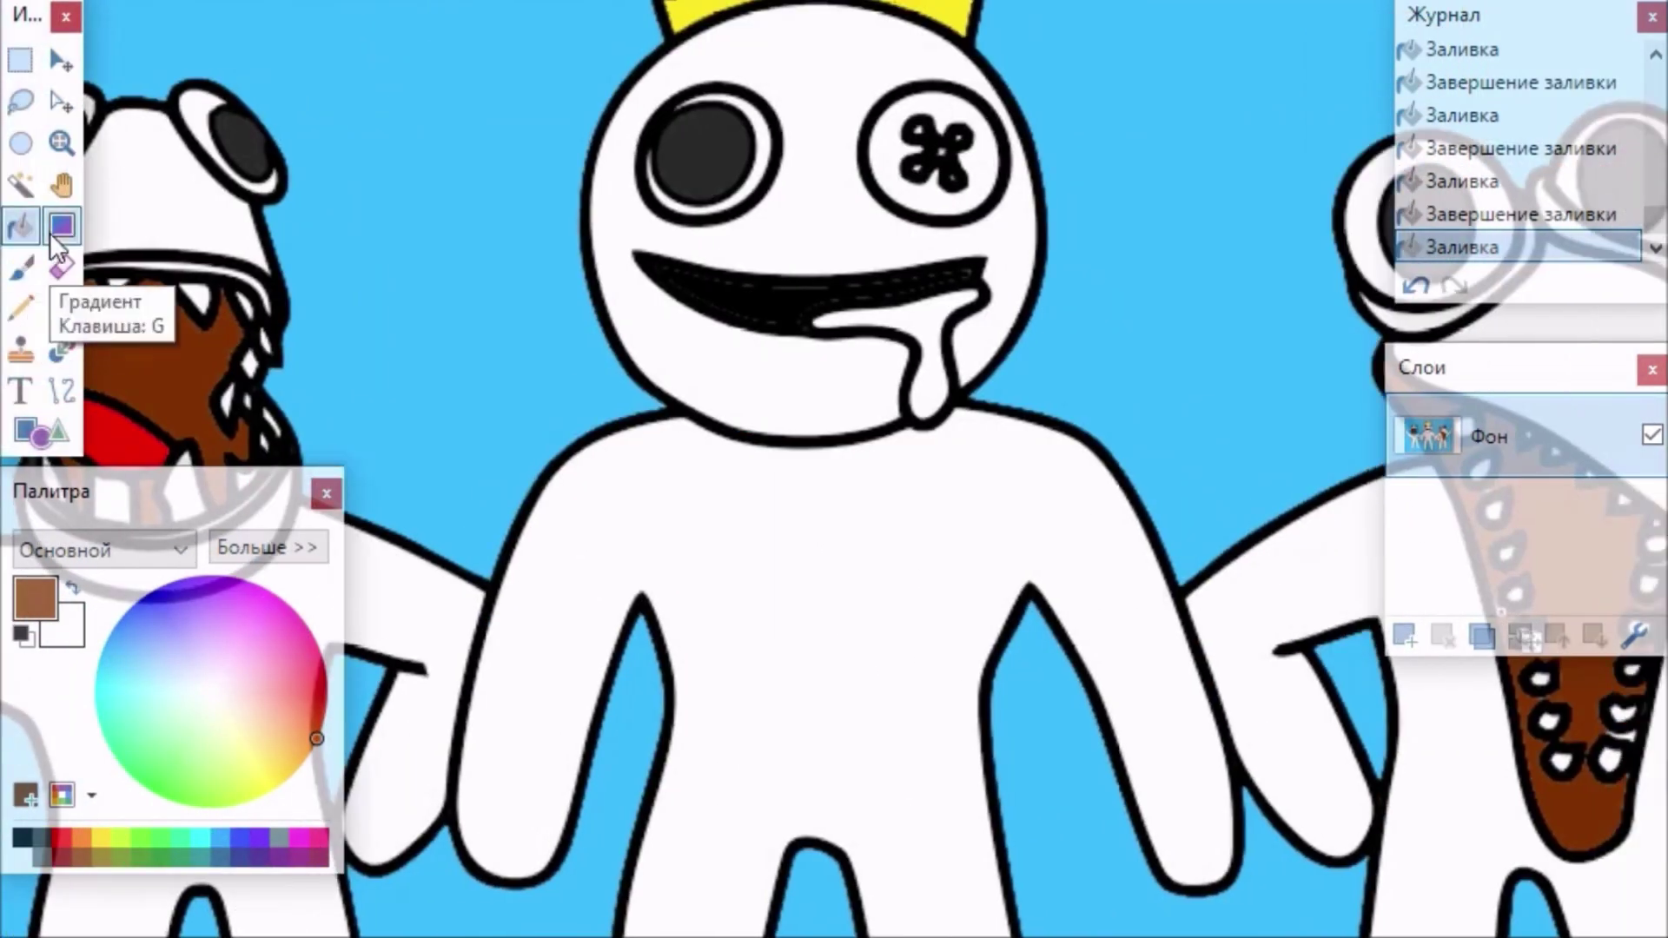
{"action": "left_click", "coordinate": [179, 710]}
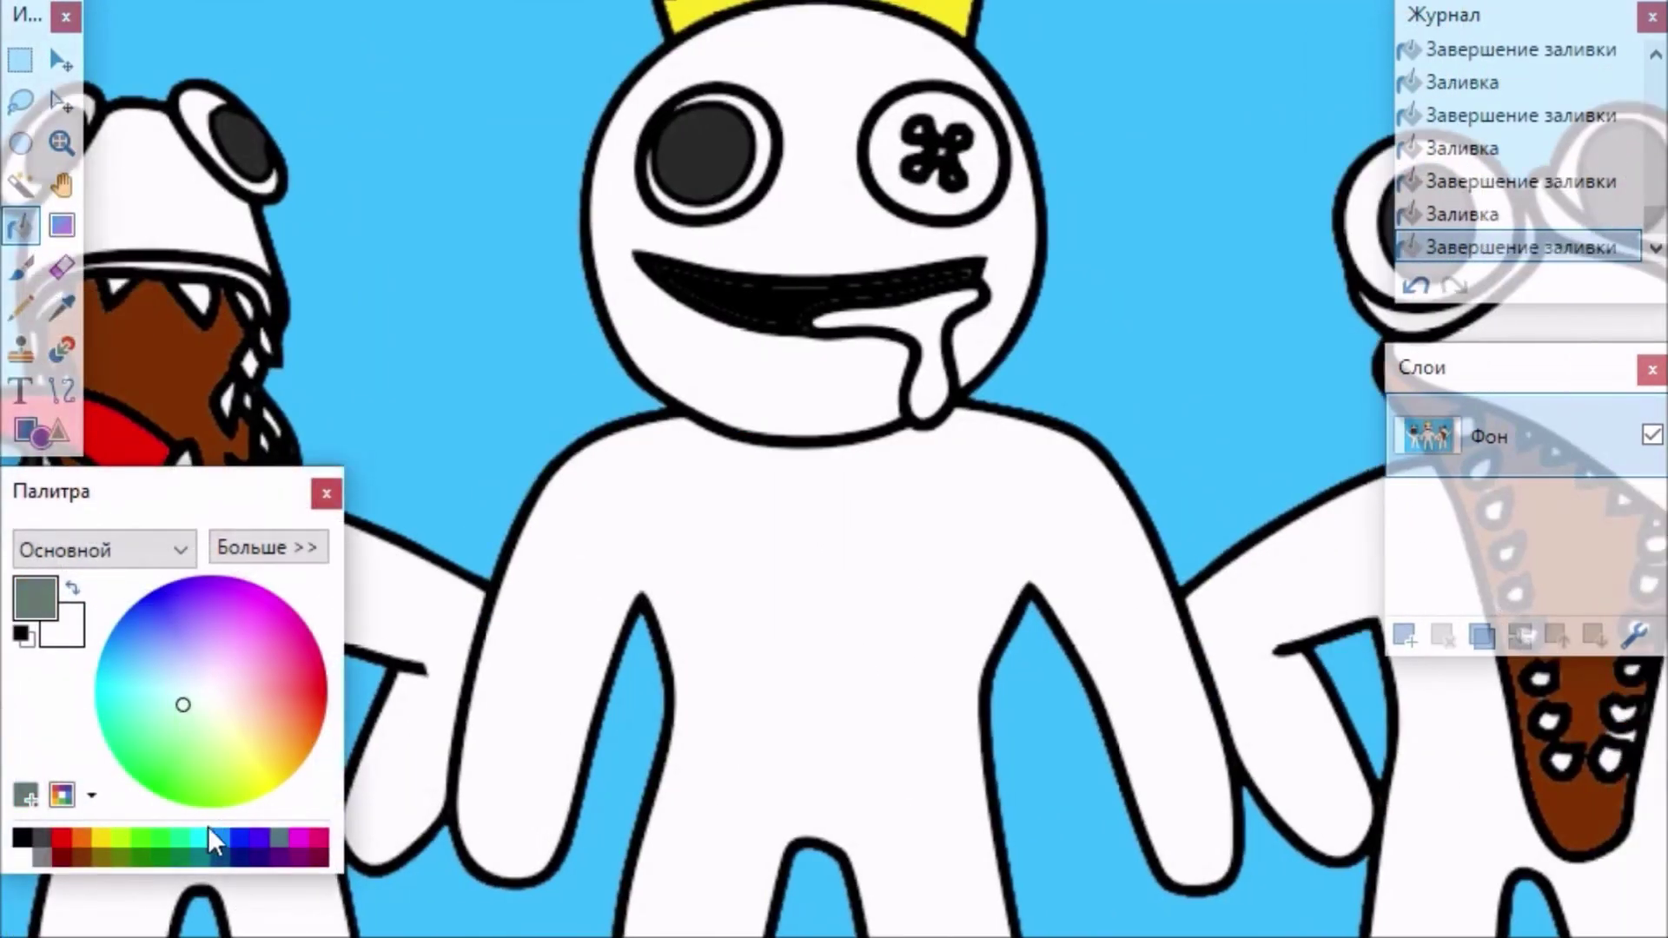
{"action": "left_click", "coordinate": [208, 829]}
{"action": "left_click", "coordinate": [165, 690]}
{"action": "left_click", "coordinate": [940, 350]}
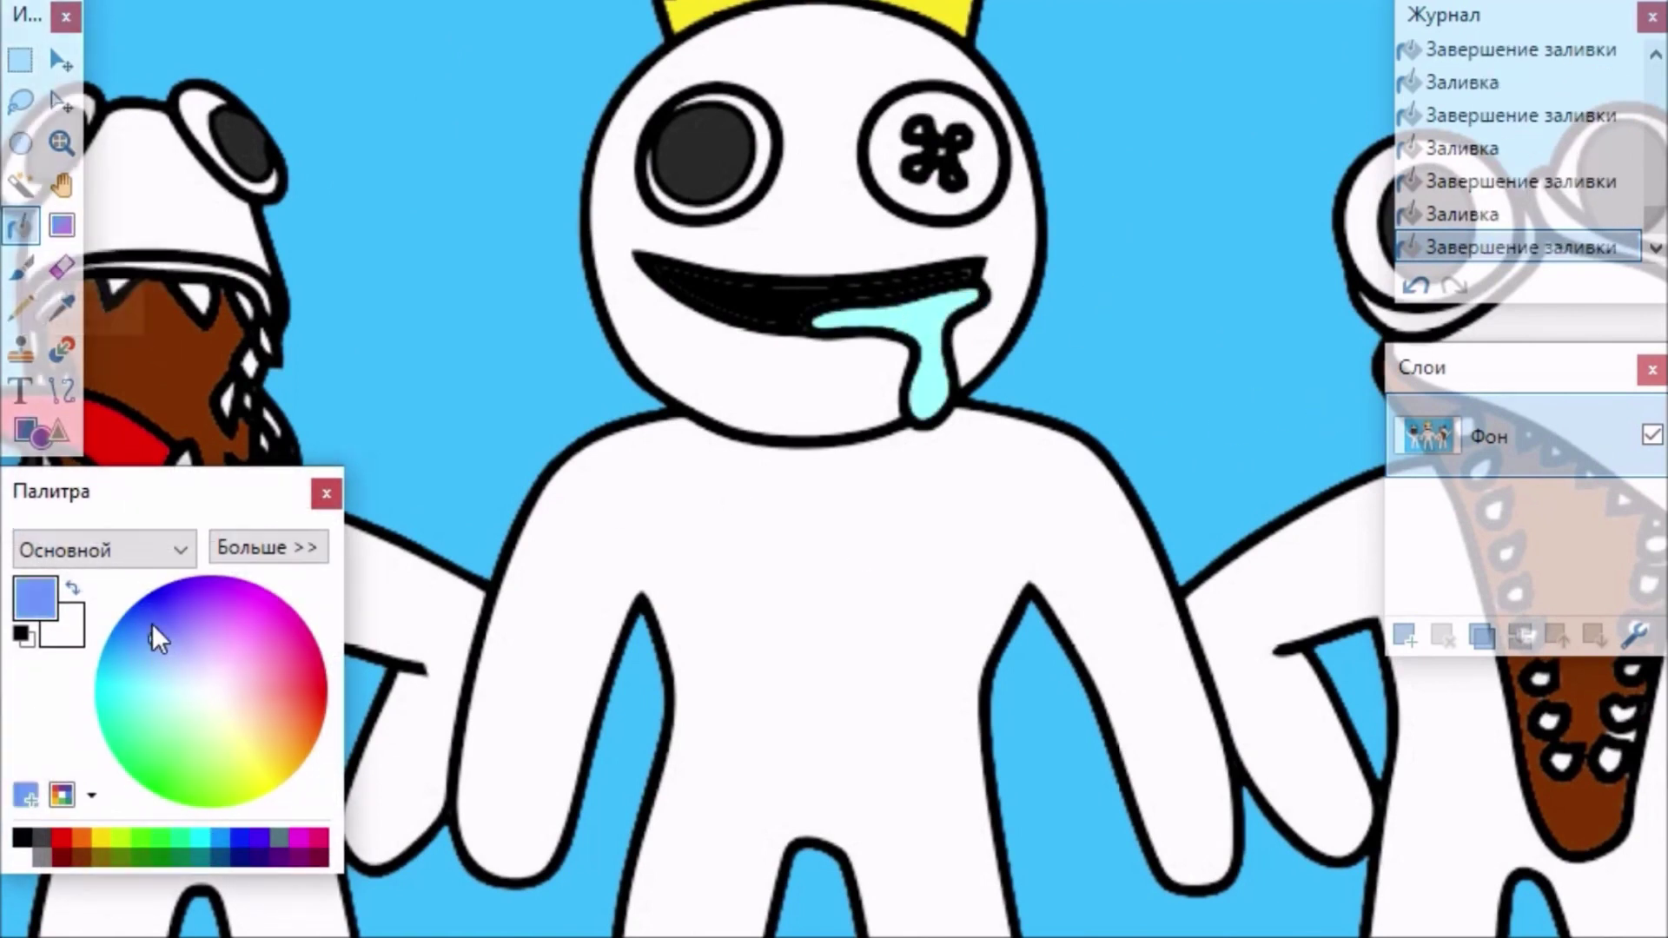
Fill the crowned figure's head and body with a saturated royal blue.
{"action": "mouse_move", "coordinate": [153, 624]}
{"action": "left_mouse_down"}
{"action": "mouse_move", "coordinate": [139, 597]}
{"action": "mouse_move", "coordinate": [123, 616]}
{"action": "left_mouse_up"}
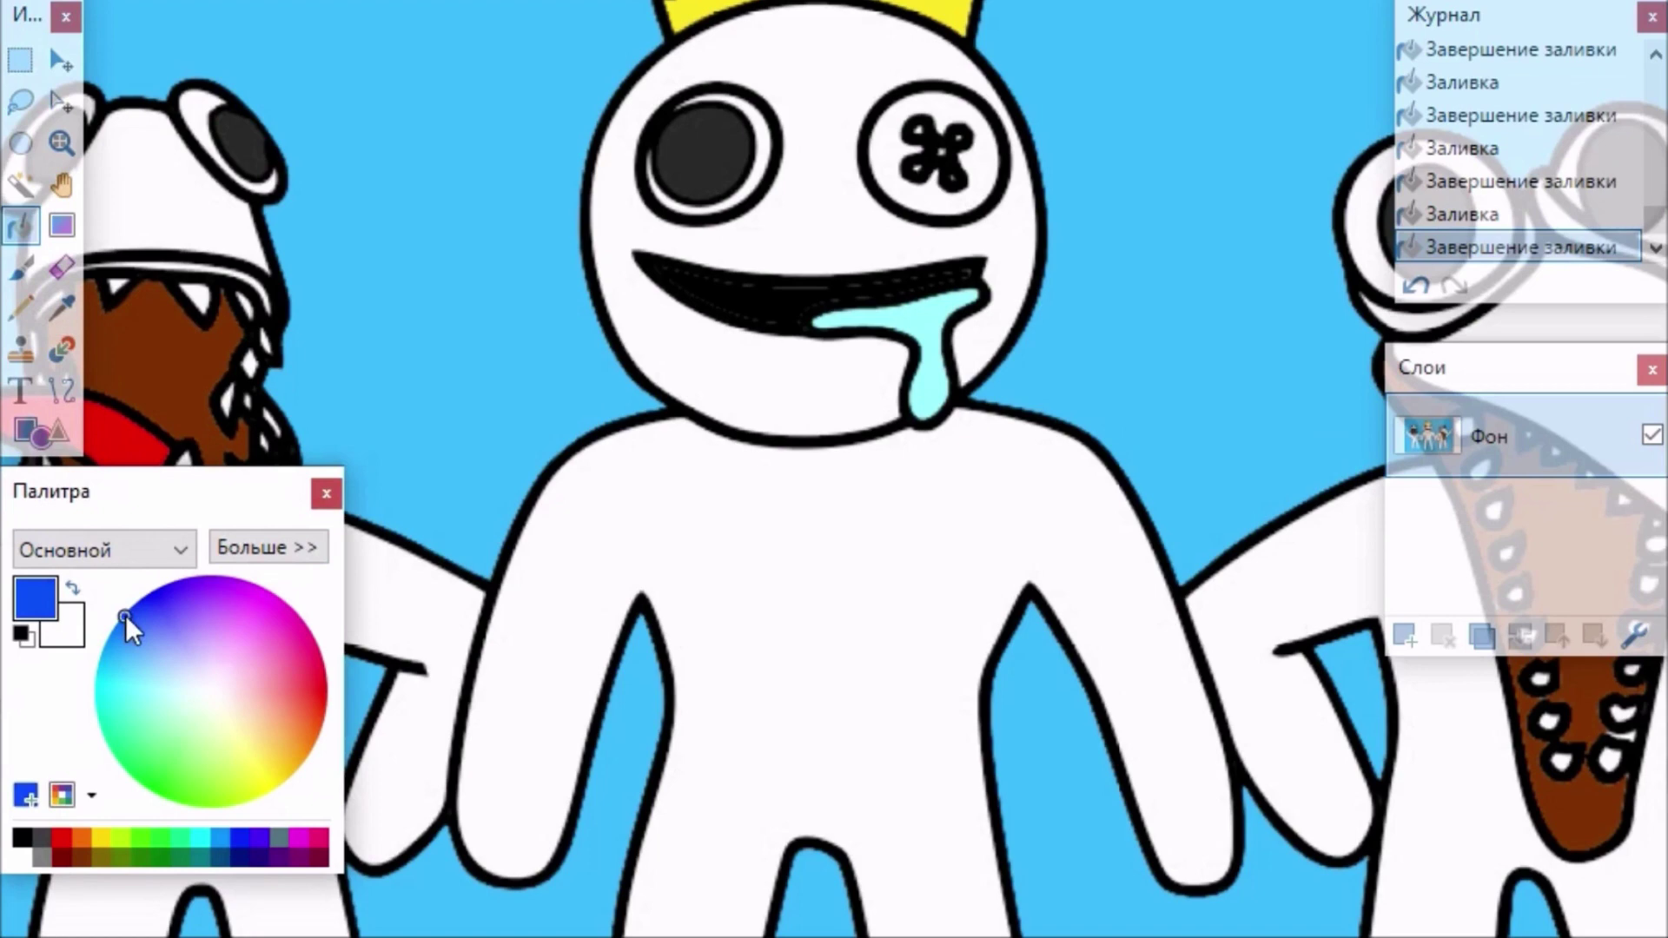
{"action": "left_click", "coordinate": [623, 132]}
{"action": "left_click", "coordinate": [836, 575]}
Fill the left figure's body, head and lower jaw with bright green.
{"action": "scroll", "coordinate": [836, 575], "scroll_direction": "down", "scroll_amount": 1}
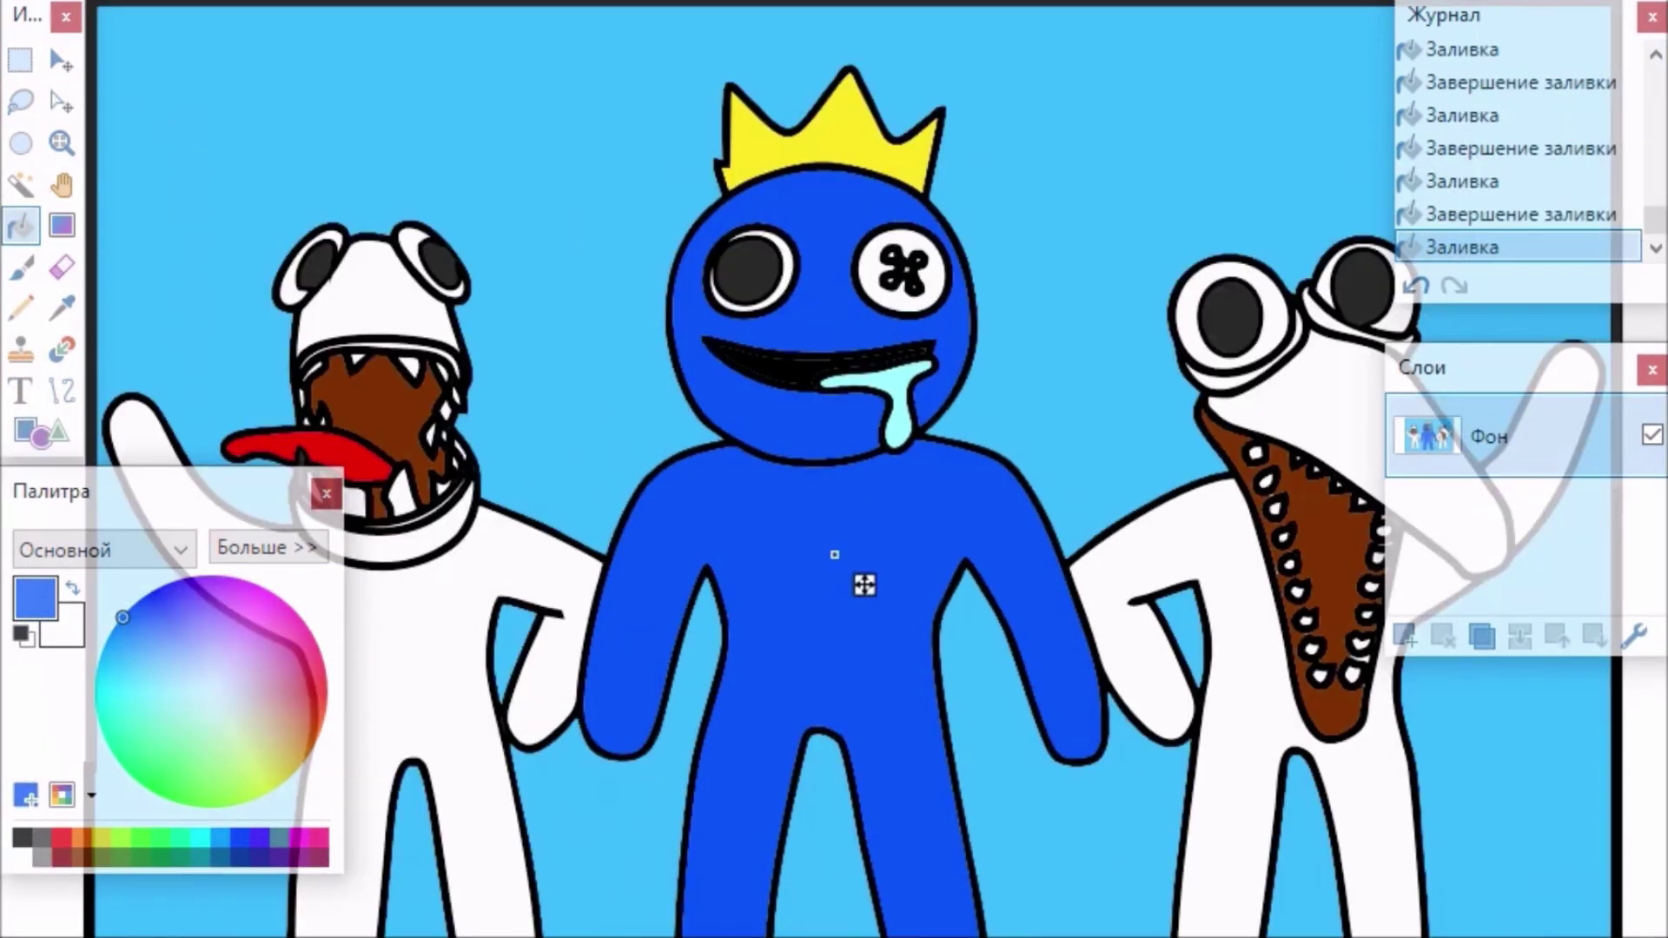
{"action": "scroll", "coordinate": [835, 554], "scroll_direction": "down", "scroll_amount": 1}
{"action": "scroll", "coordinate": [834, 538], "scroll_direction": "down", "scroll_amount": 2}
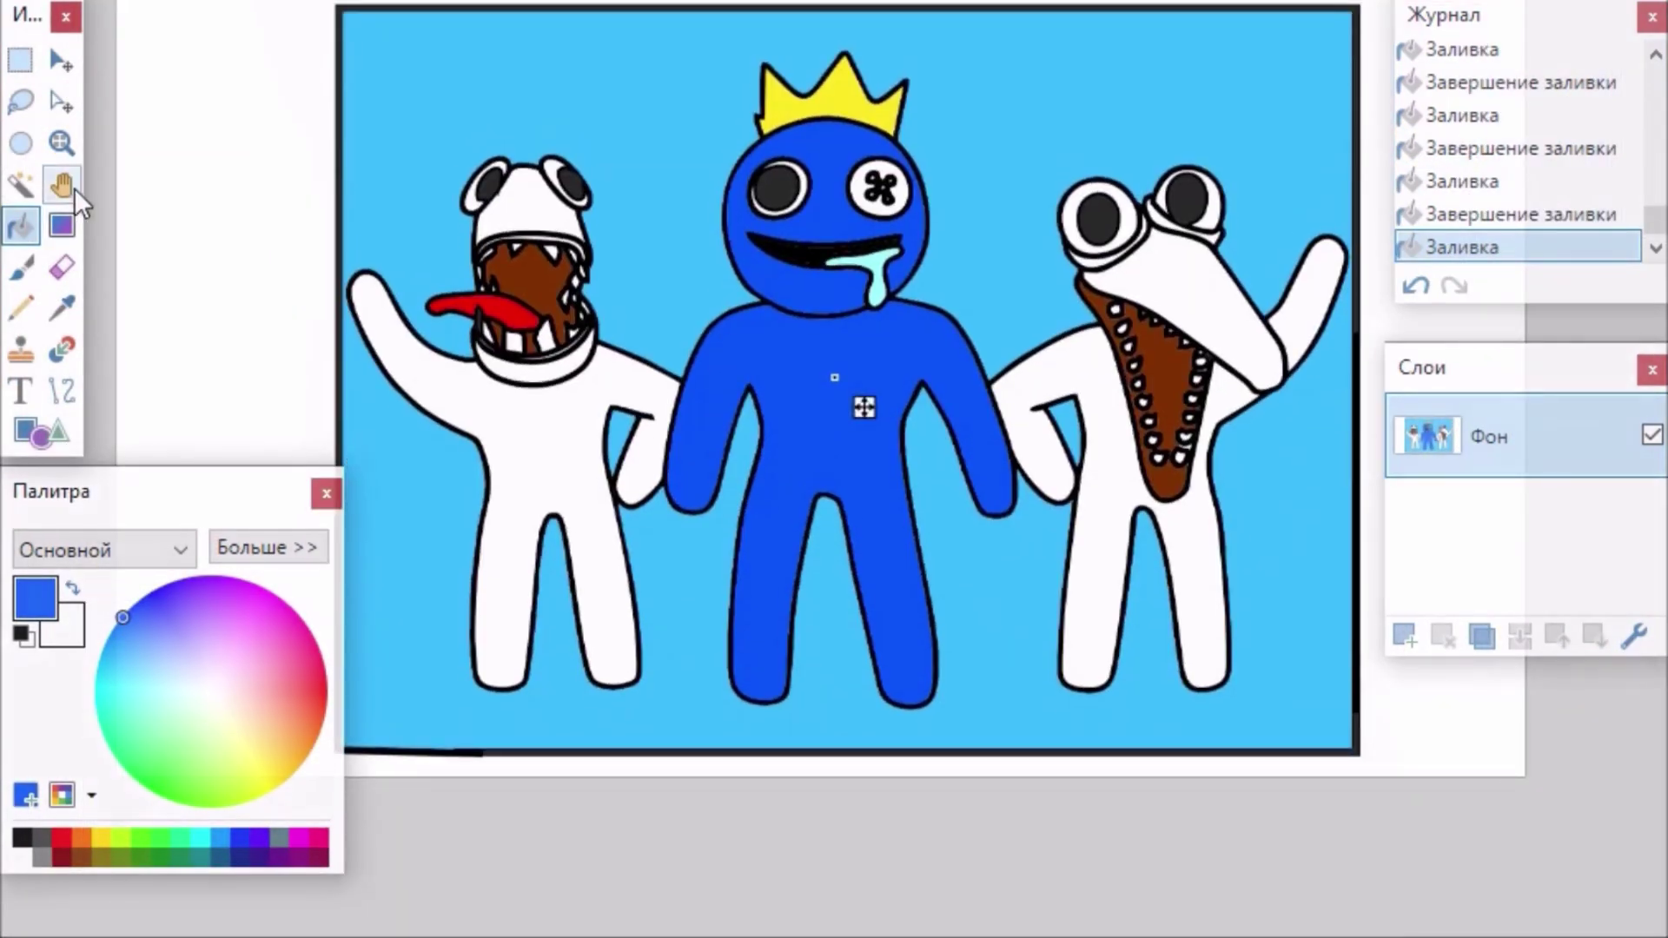
{"action": "left_click", "coordinate": [163, 781]}
{"action": "left_click", "coordinate": [538, 465]}
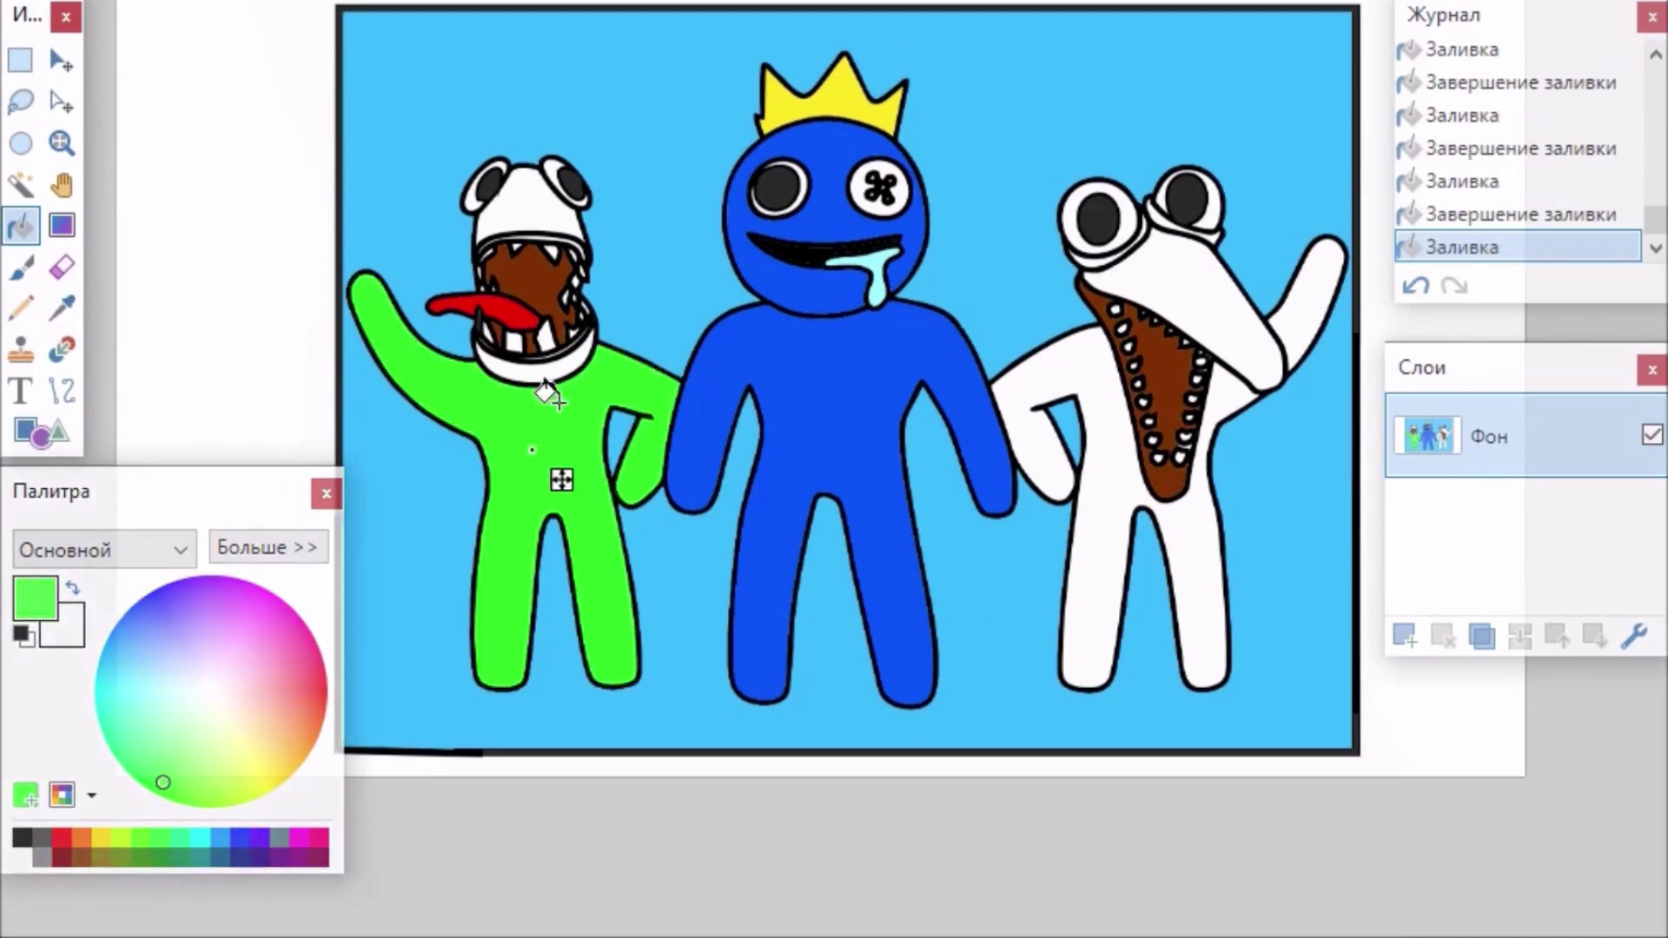
{"action": "left_click", "coordinate": [522, 206]}
{"action": "left_click", "coordinate": [529, 375]}
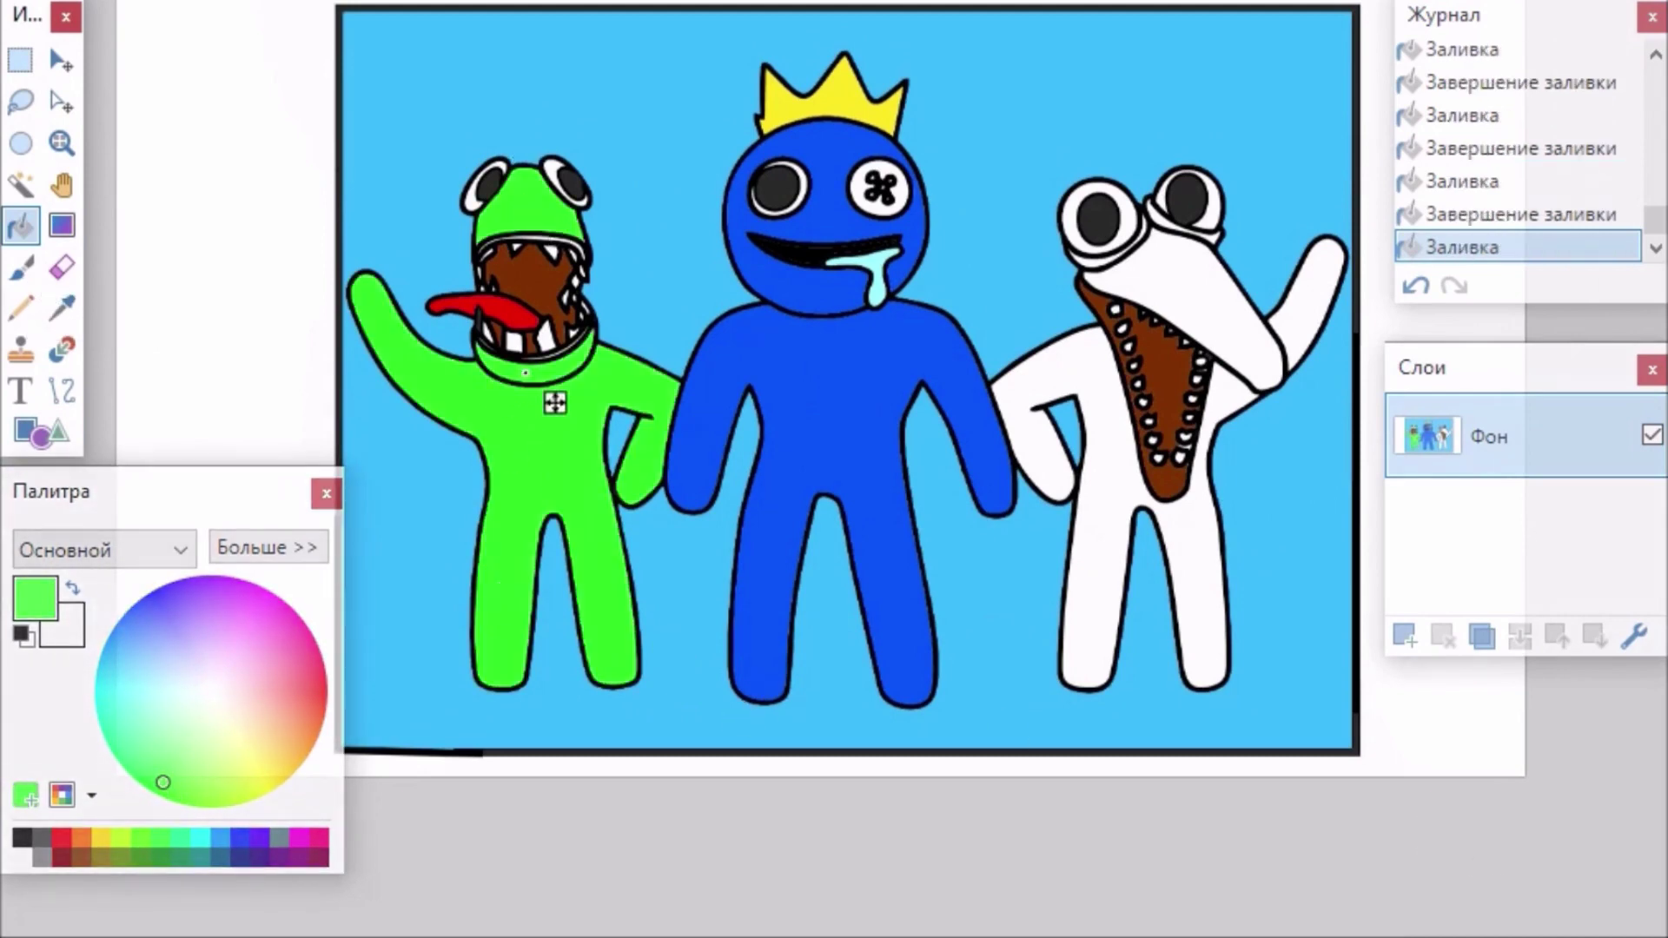
Choose a dark green primary colour for the Fill tool, for shading the green figure's lower lip.
{"action": "scroll", "coordinate": [530, 377], "scroll_direction": "up", "scroll_amount": 2}
{"action": "scroll", "coordinate": [834, 509], "scroll_direction": "left", "scroll_amount": 2}
{"action": "scroll", "coordinate": [834, 509], "scroll_direction": "up", "scroll_amount": 3}
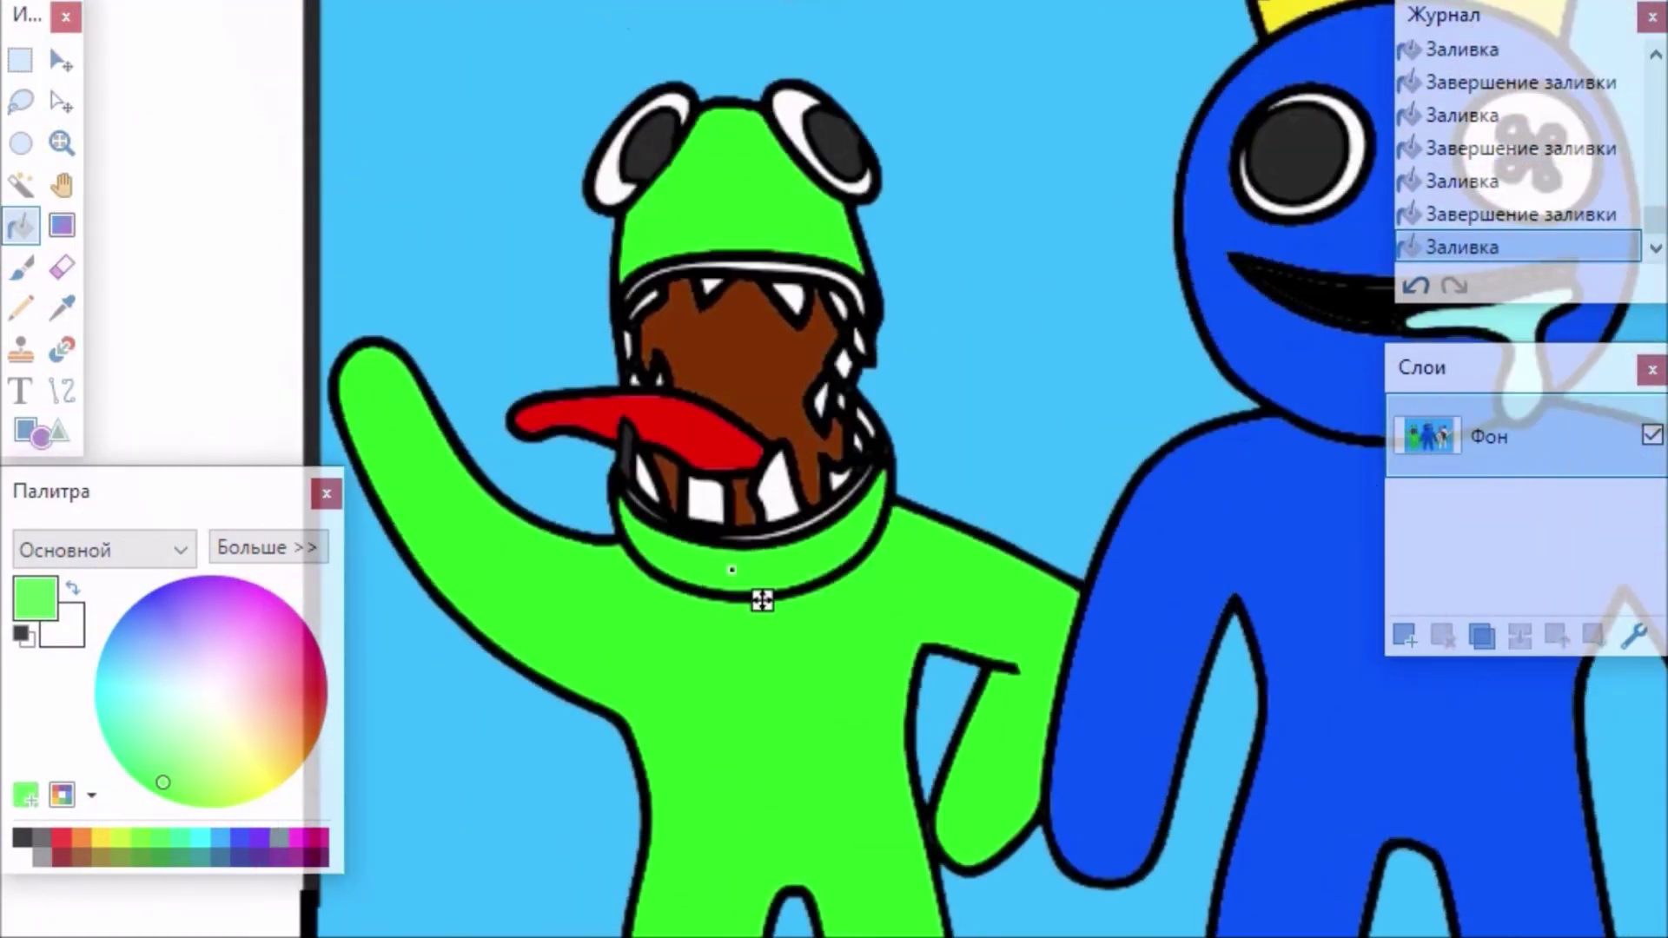
{"action": "scroll", "coordinate": [834, 509], "scroll_direction": "up", "scroll_amount": 3}
{"action": "scroll", "coordinate": [834, 469], "scroll_direction": "left", "scroll_amount": 2}
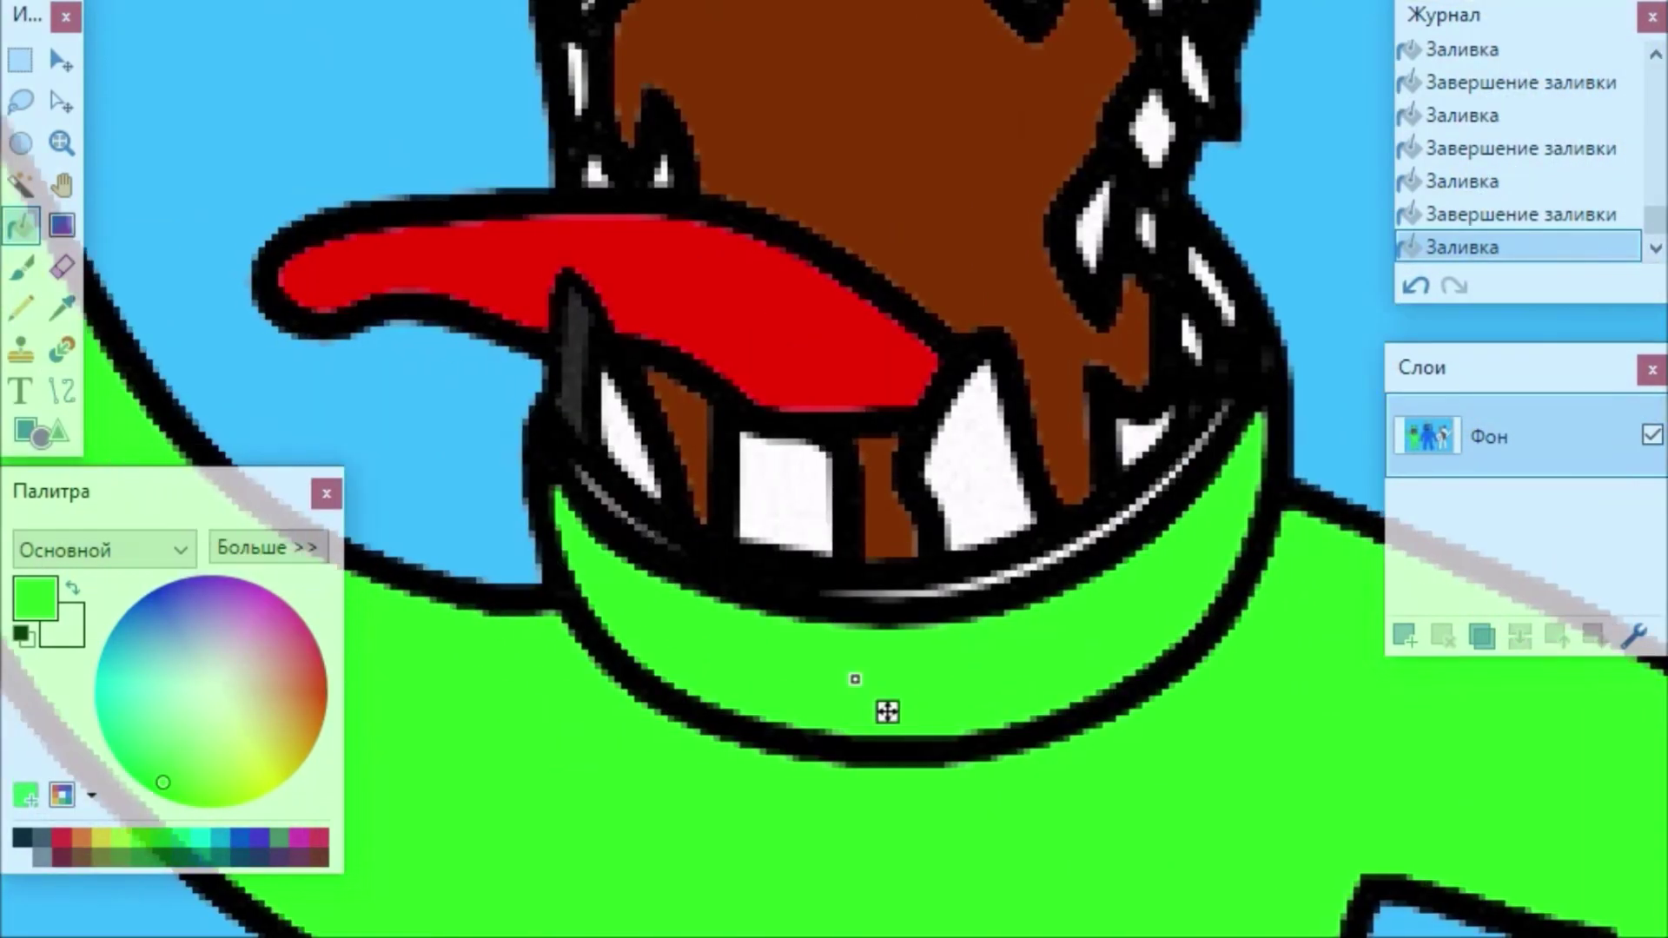
{"action": "left_click", "coordinate": [58, 228]}
{"action": "left_click", "coordinate": [21, 226]}
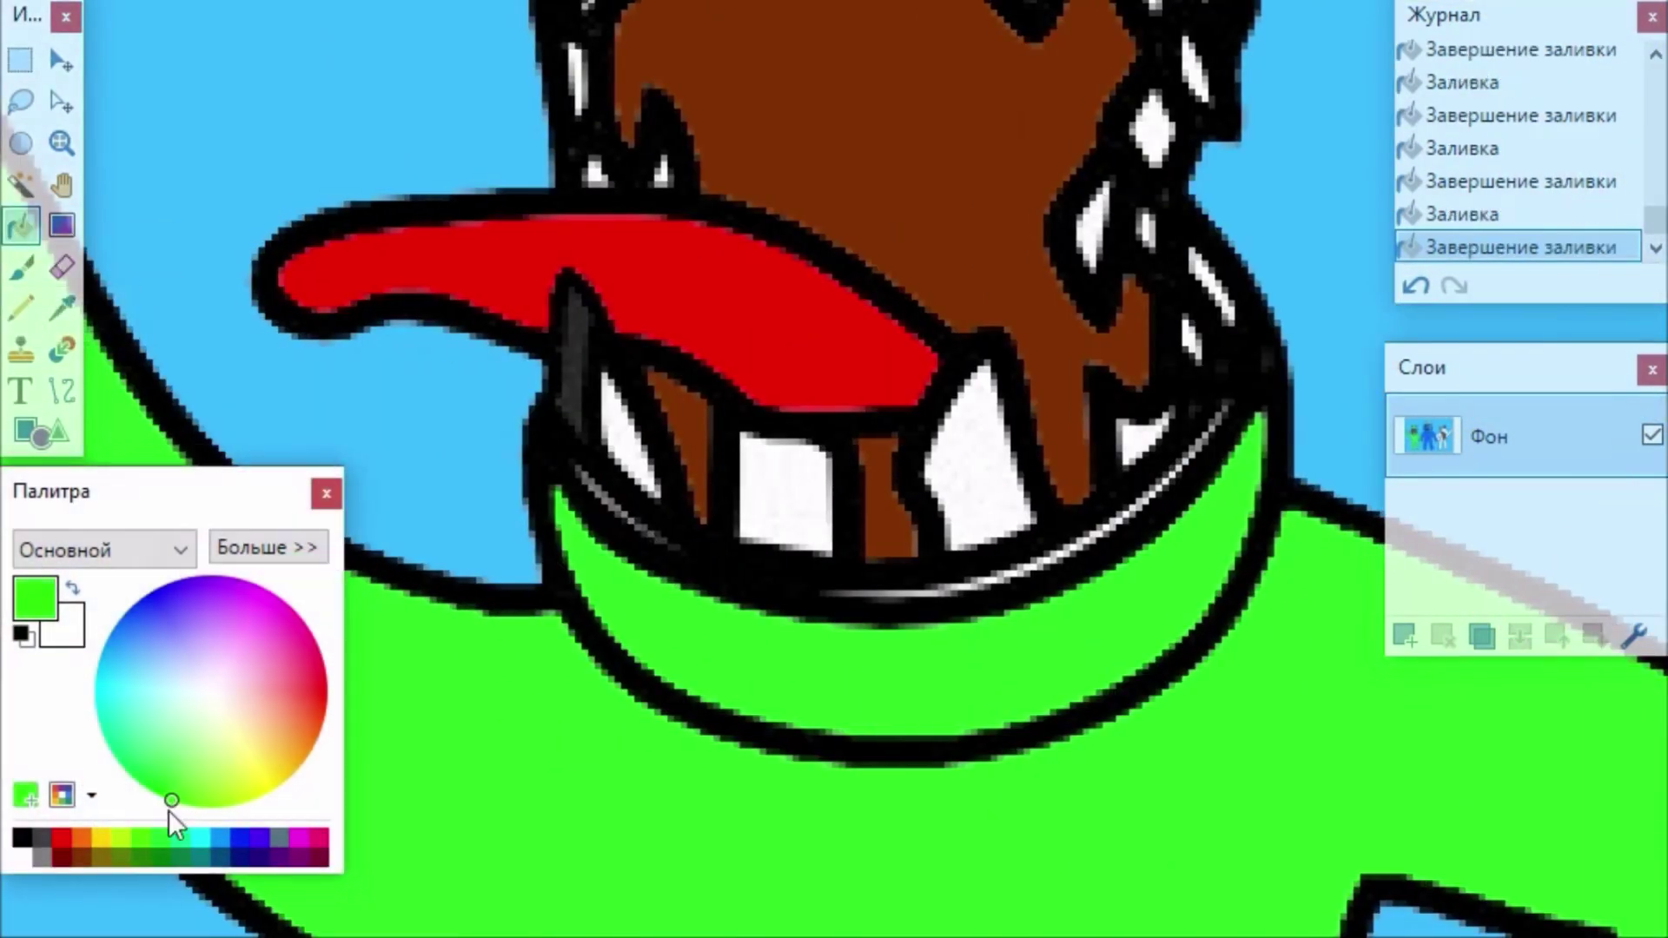
{"action": "left_click", "coordinate": [187, 804]}
Paint the thin white strip along the green figure's lower lip dark green with the Pencil.
{"action": "left_click", "coordinate": [977, 576]}
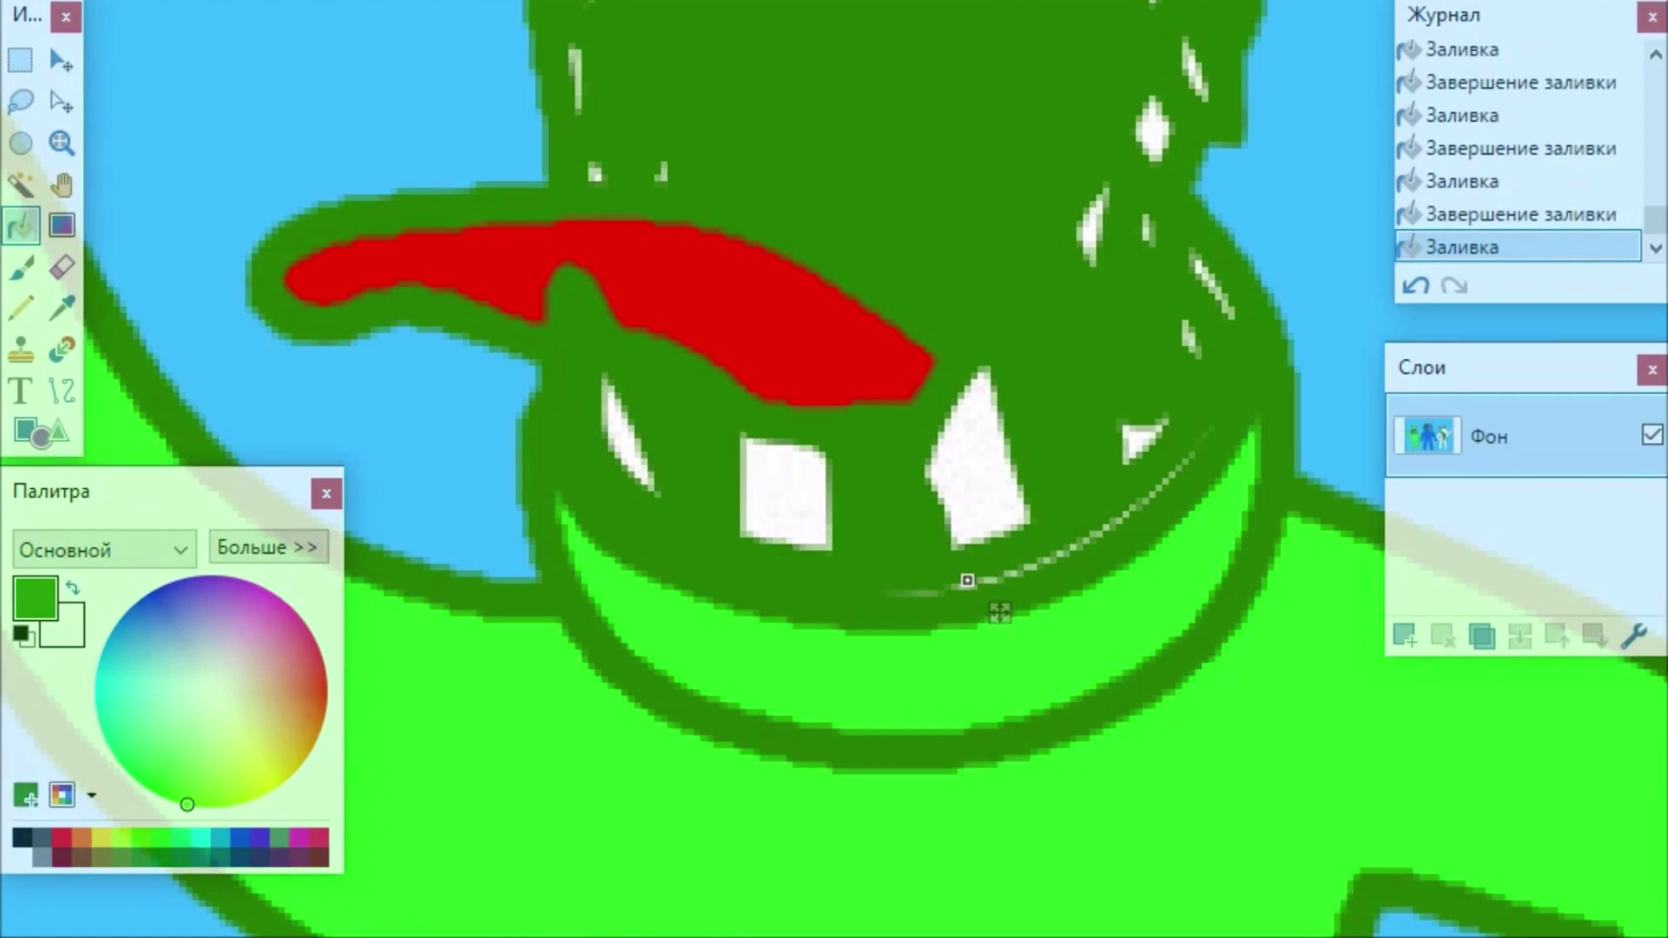
{"action": "key", "text": "ctrl+z"}
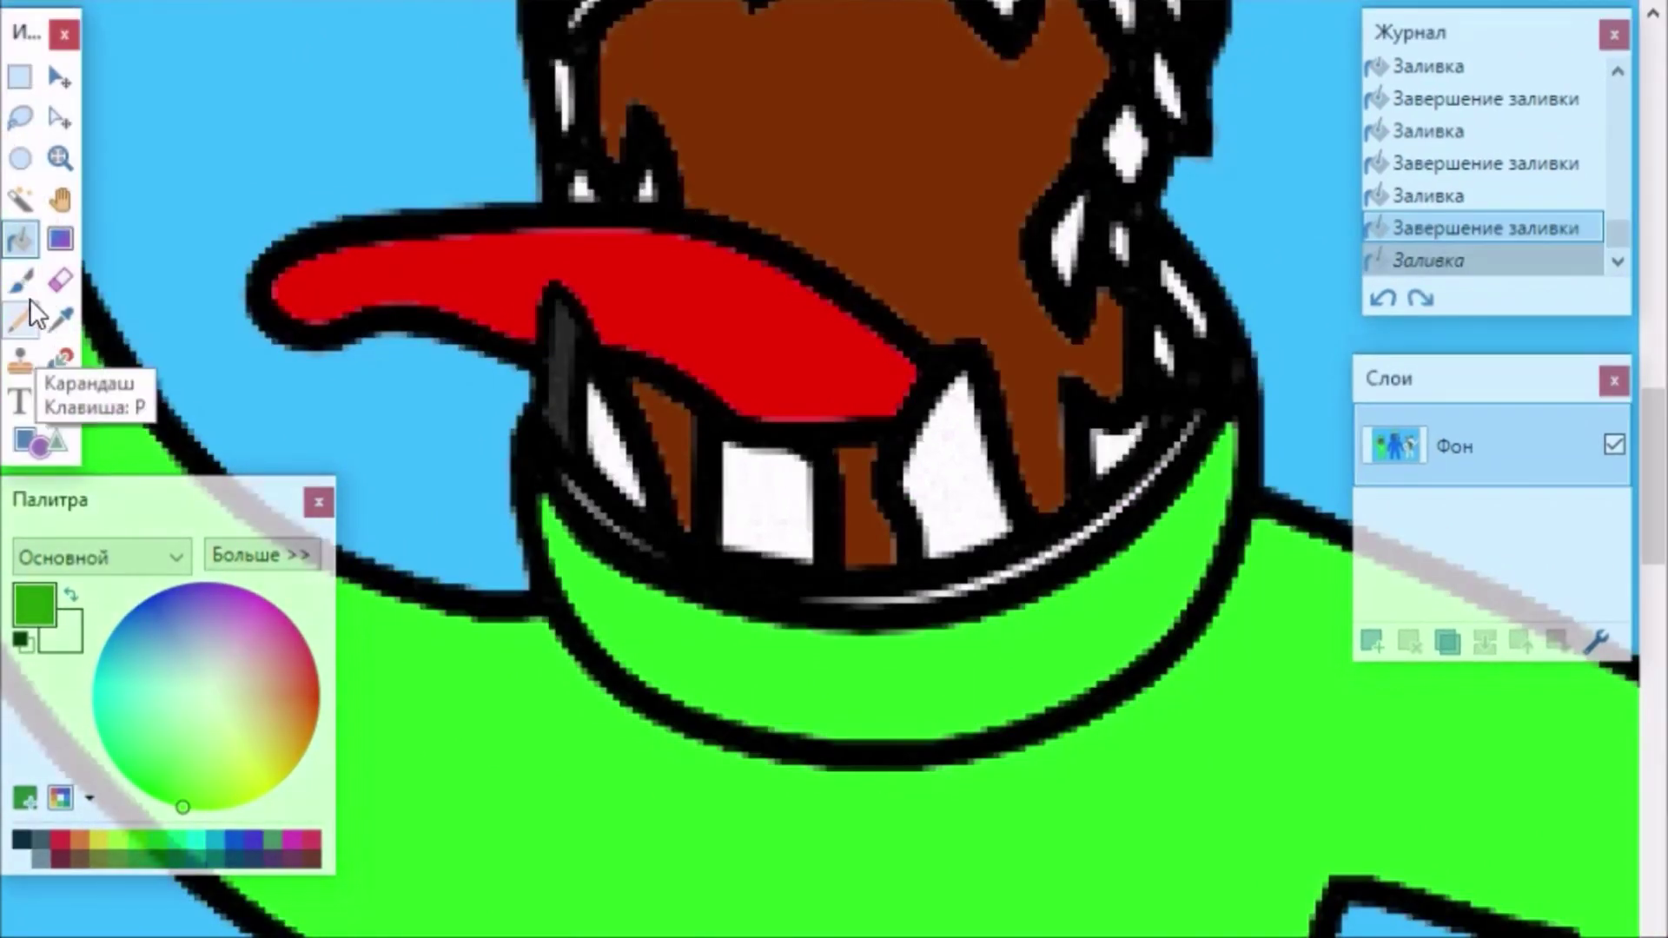
{"action": "left_click", "coordinate": [21, 318]}
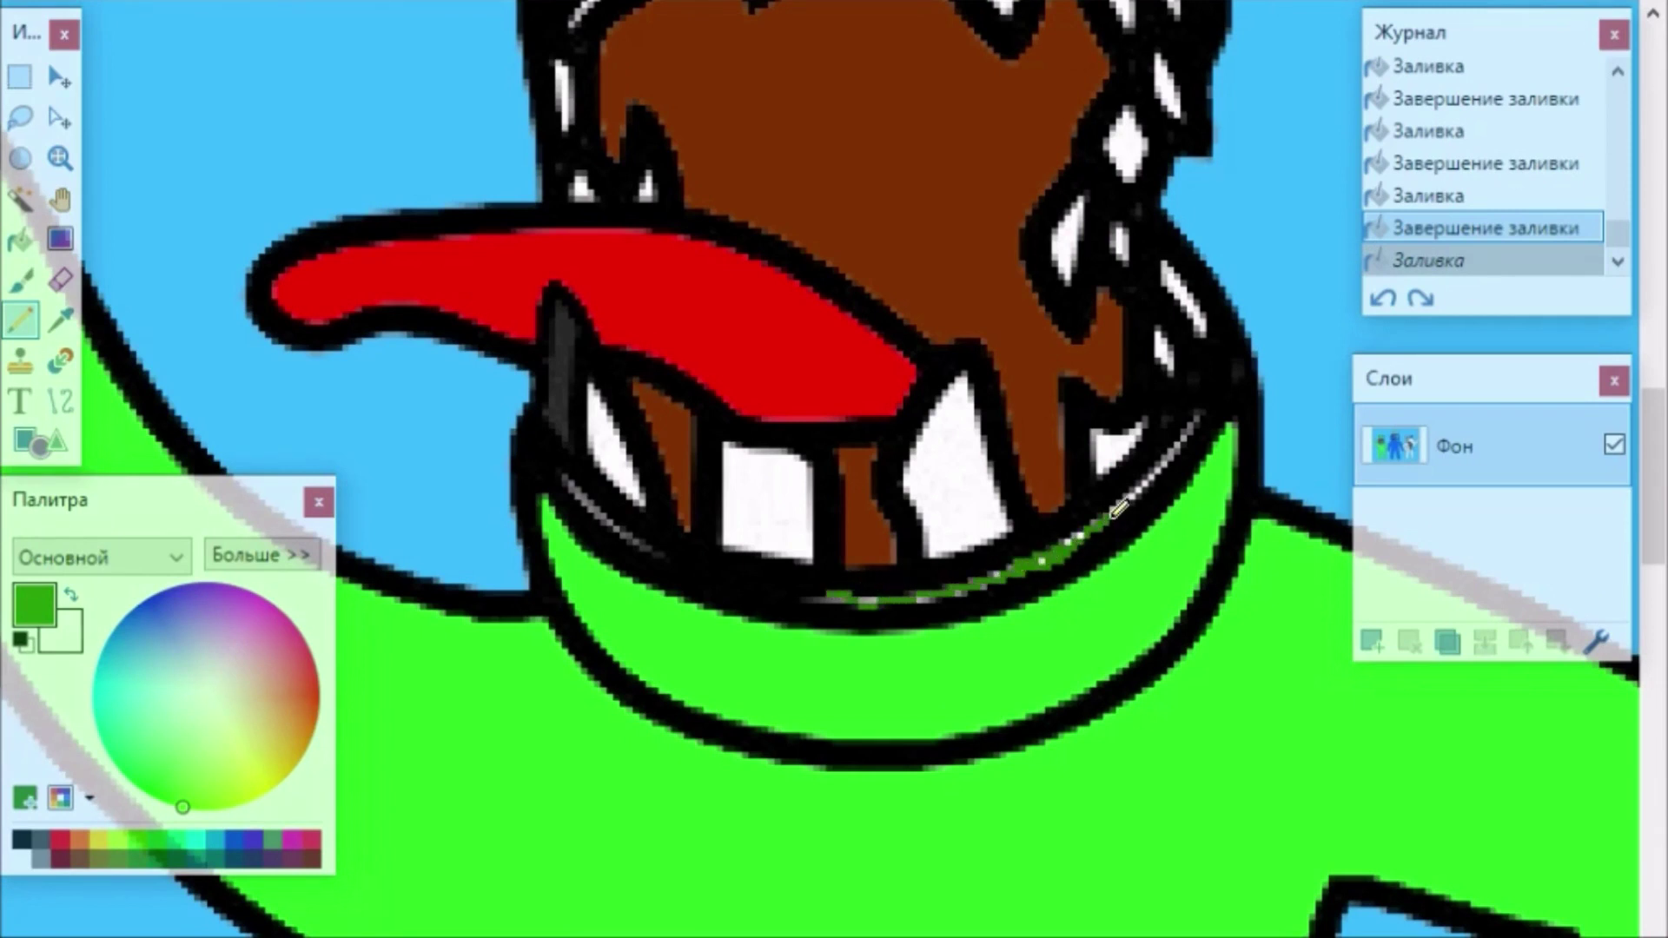
{"action": "left_click_drag", "start_coordinate": [1203, 415], "coordinate": [1201, 419]}
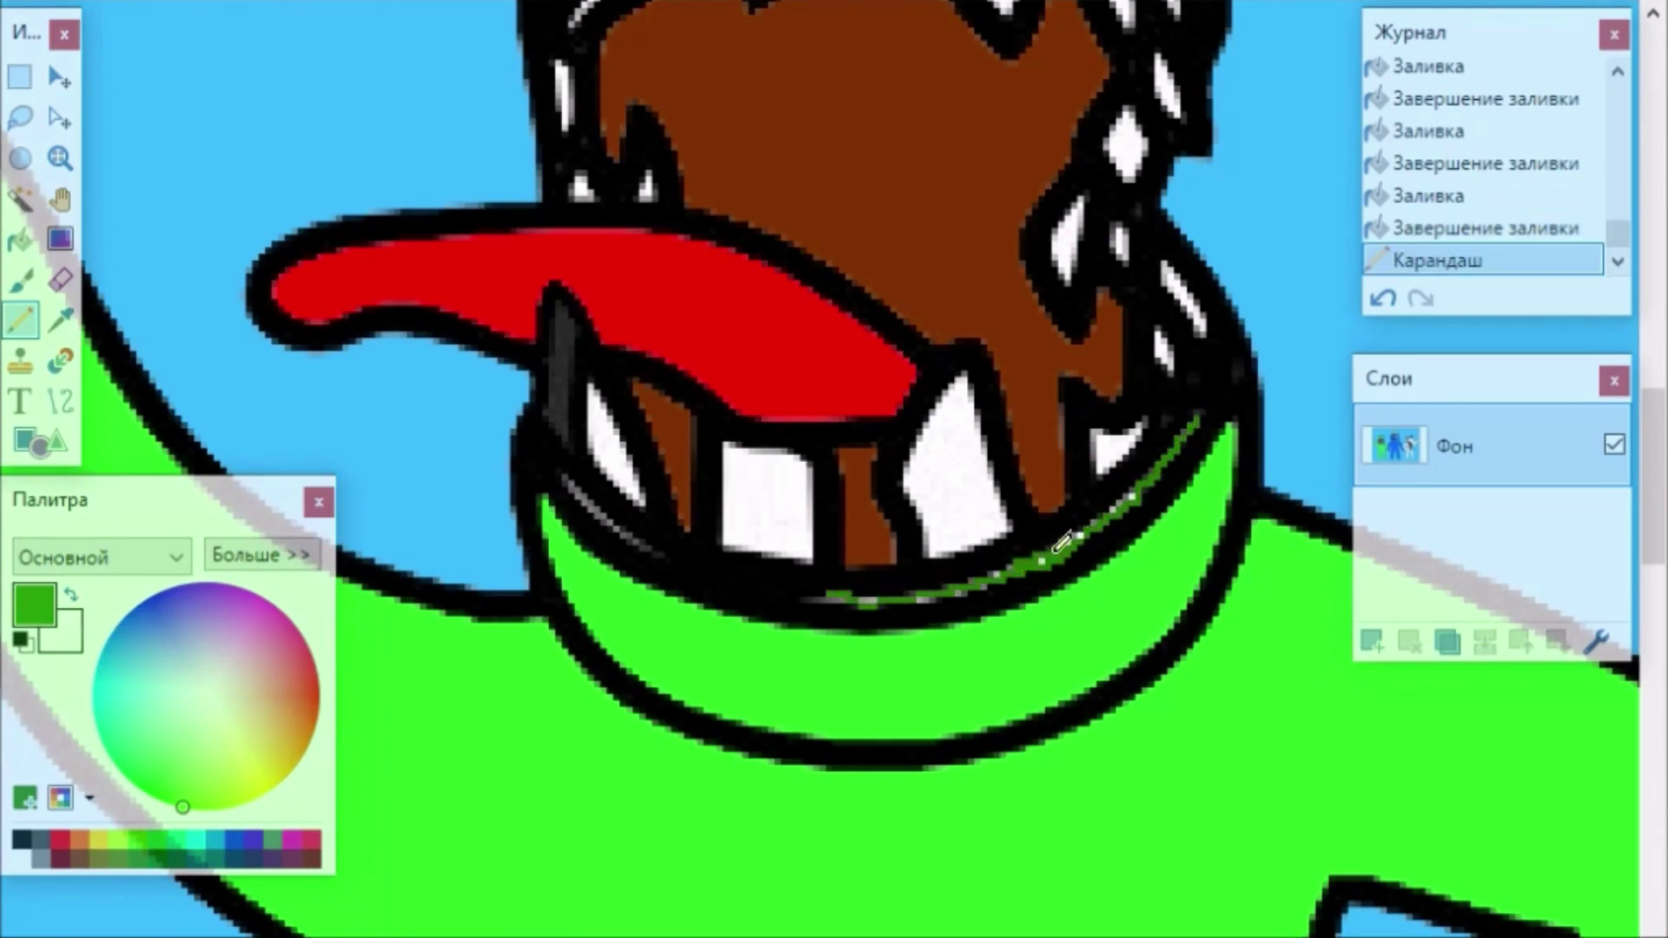
{"action": "left_click_drag", "start_coordinate": [1120, 504], "coordinate": [982, 592]}
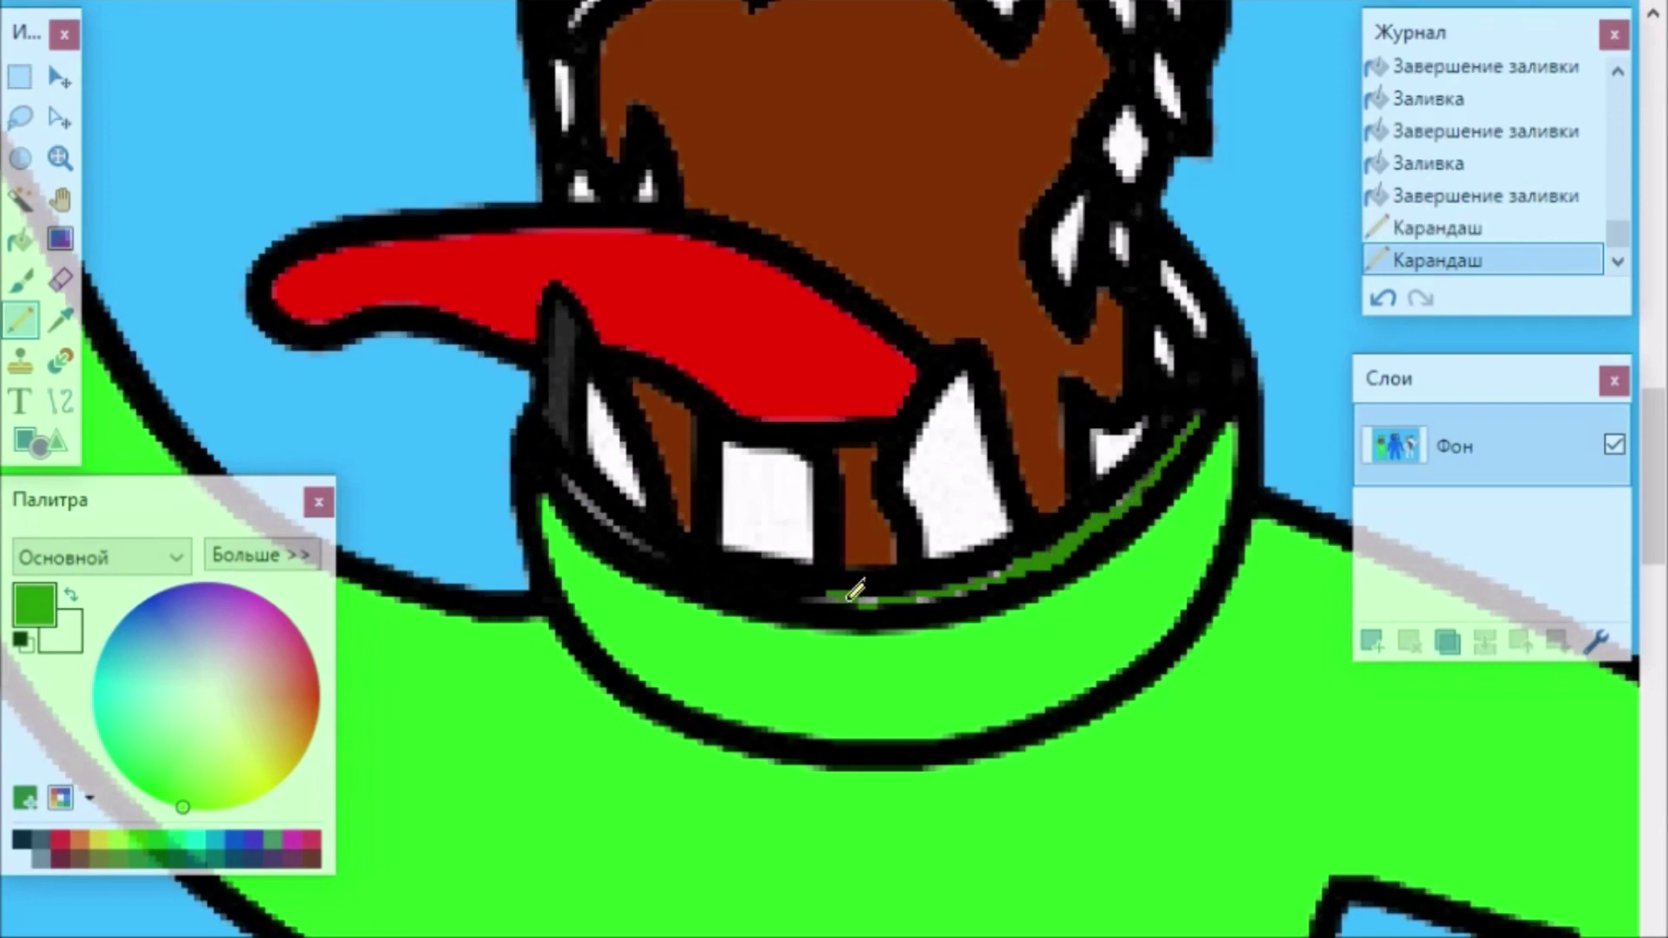
{"action": "left_click_drag", "start_coordinate": [855, 590], "coordinate": [847, 596]}
{"action": "left_click_drag", "start_coordinate": [628, 535], "coordinate": [662, 550]}
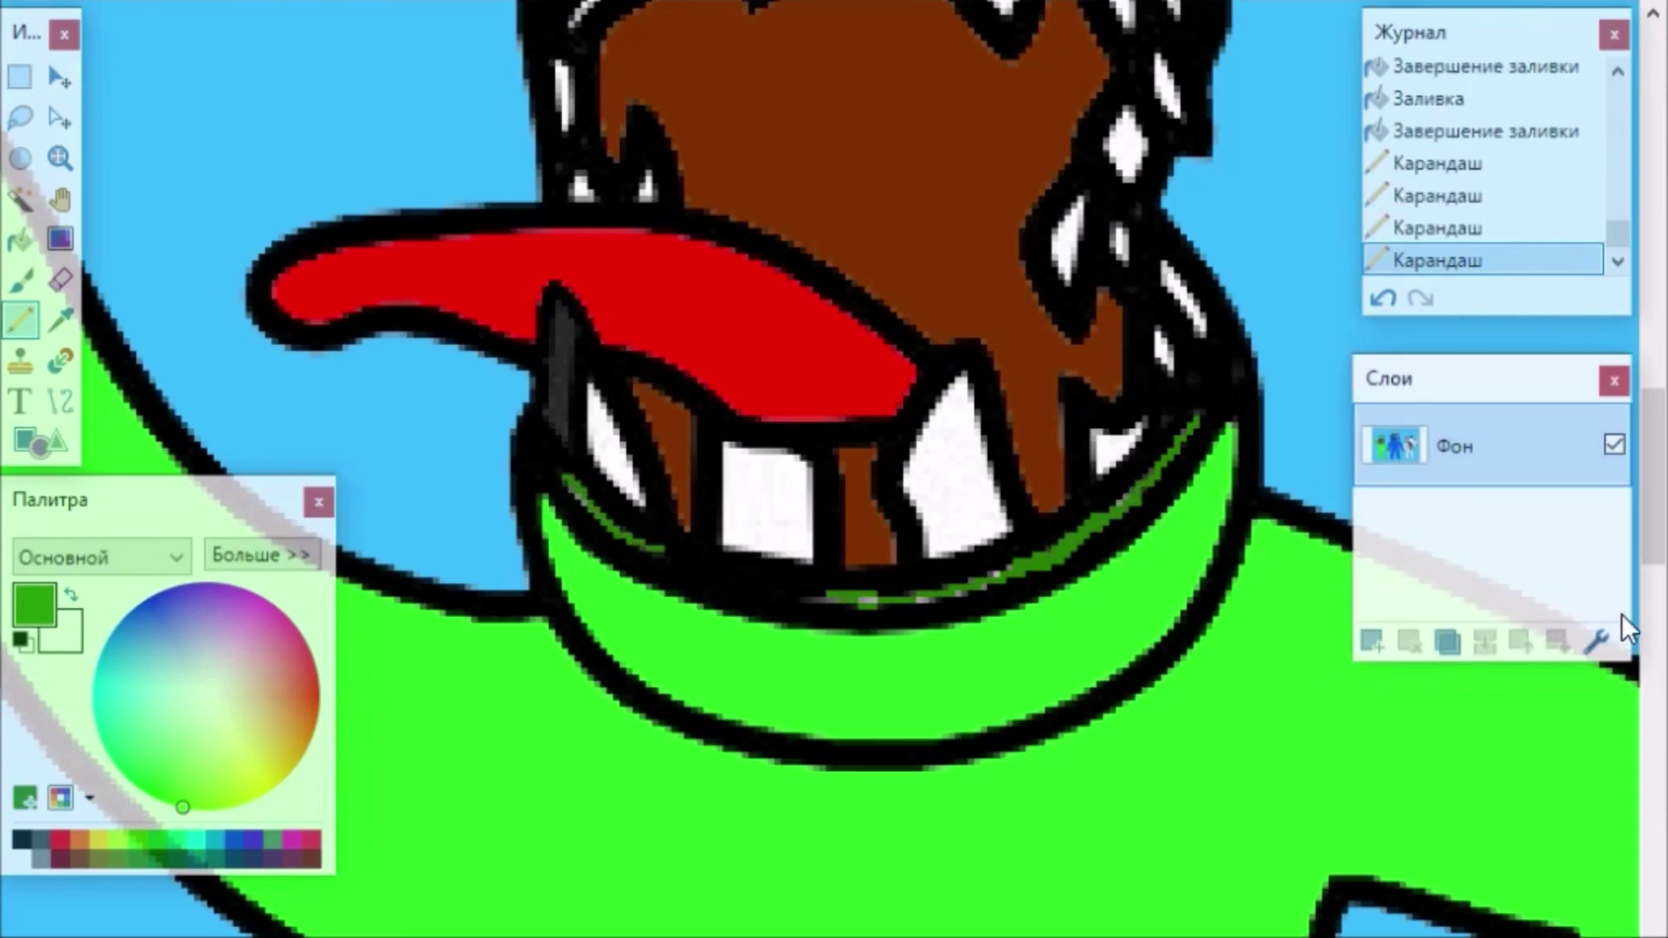
Colour the white strip along the green figure's upper lip dark green, using Fill and a Brush stroke for the rest.
{"action": "mouse_move", "coordinate": [1664, 499]}
{"action": "left_mouse_down"}
{"action": "mouse_move", "coordinate": [1631, 488]}
{"action": "mouse_move", "coordinate": [1667, 488]}
{"action": "left_mouse_up"}
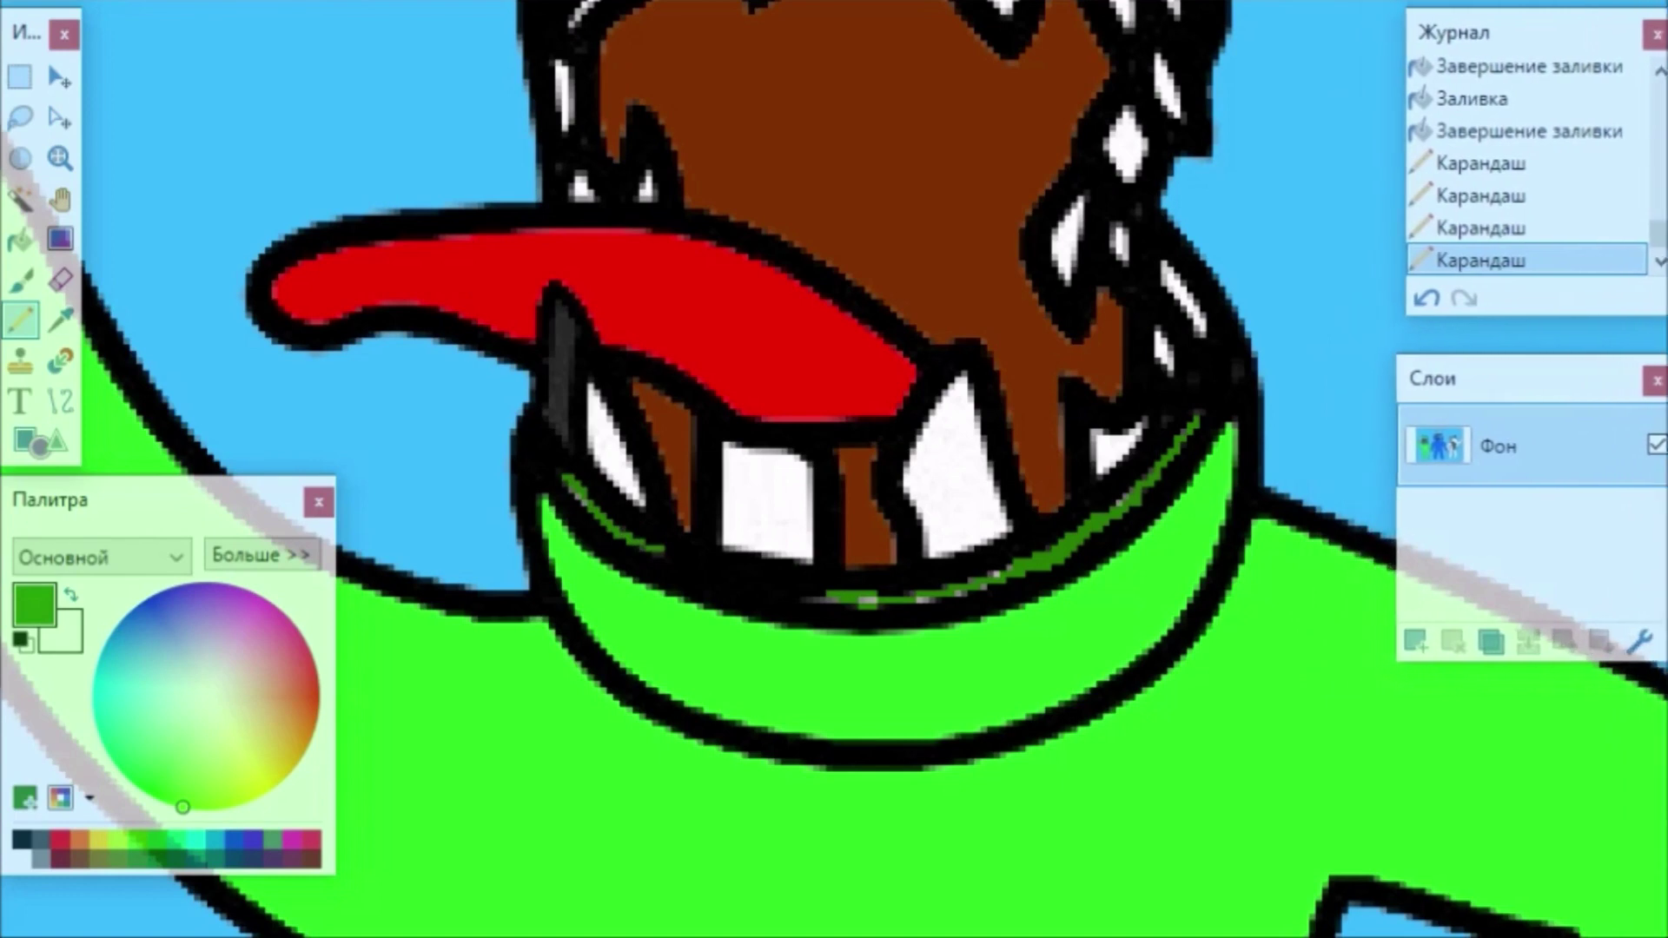
{"action": "scroll", "coordinate": [833, 469], "scroll_direction": "up", "scroll_amount": 3}
{"action": "left_click", "coordinate": [19, 238]}
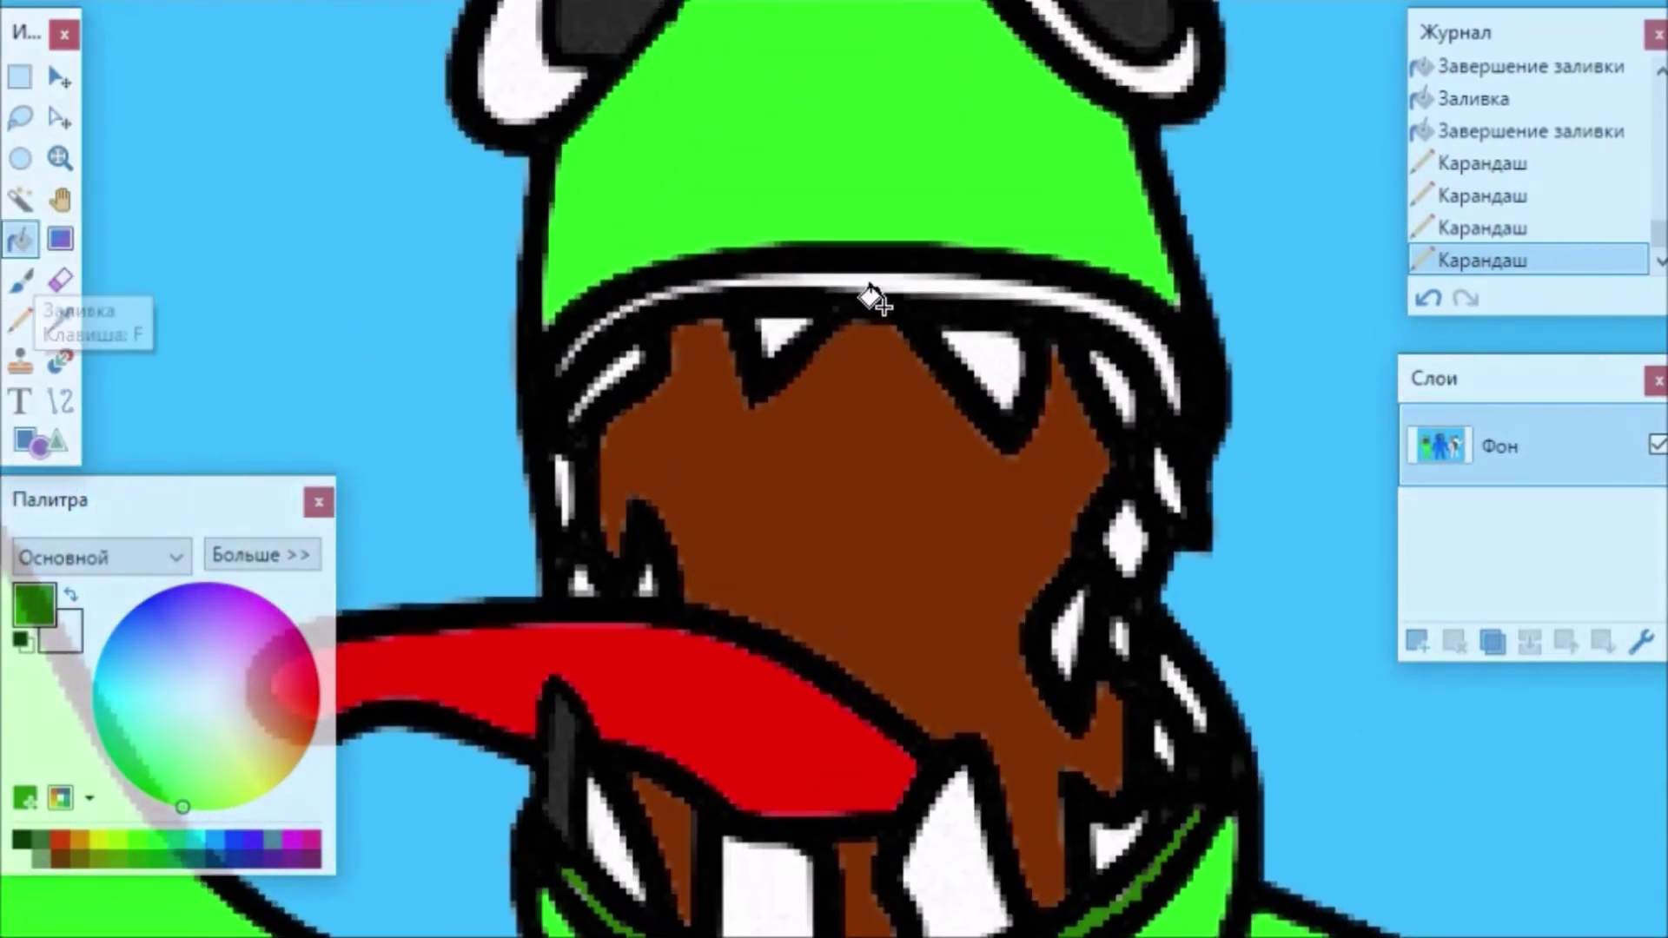
{"action": "left_click", "coordinate": [880, 276]}
{"action": "left_click", "coordinate": [21, 280]}
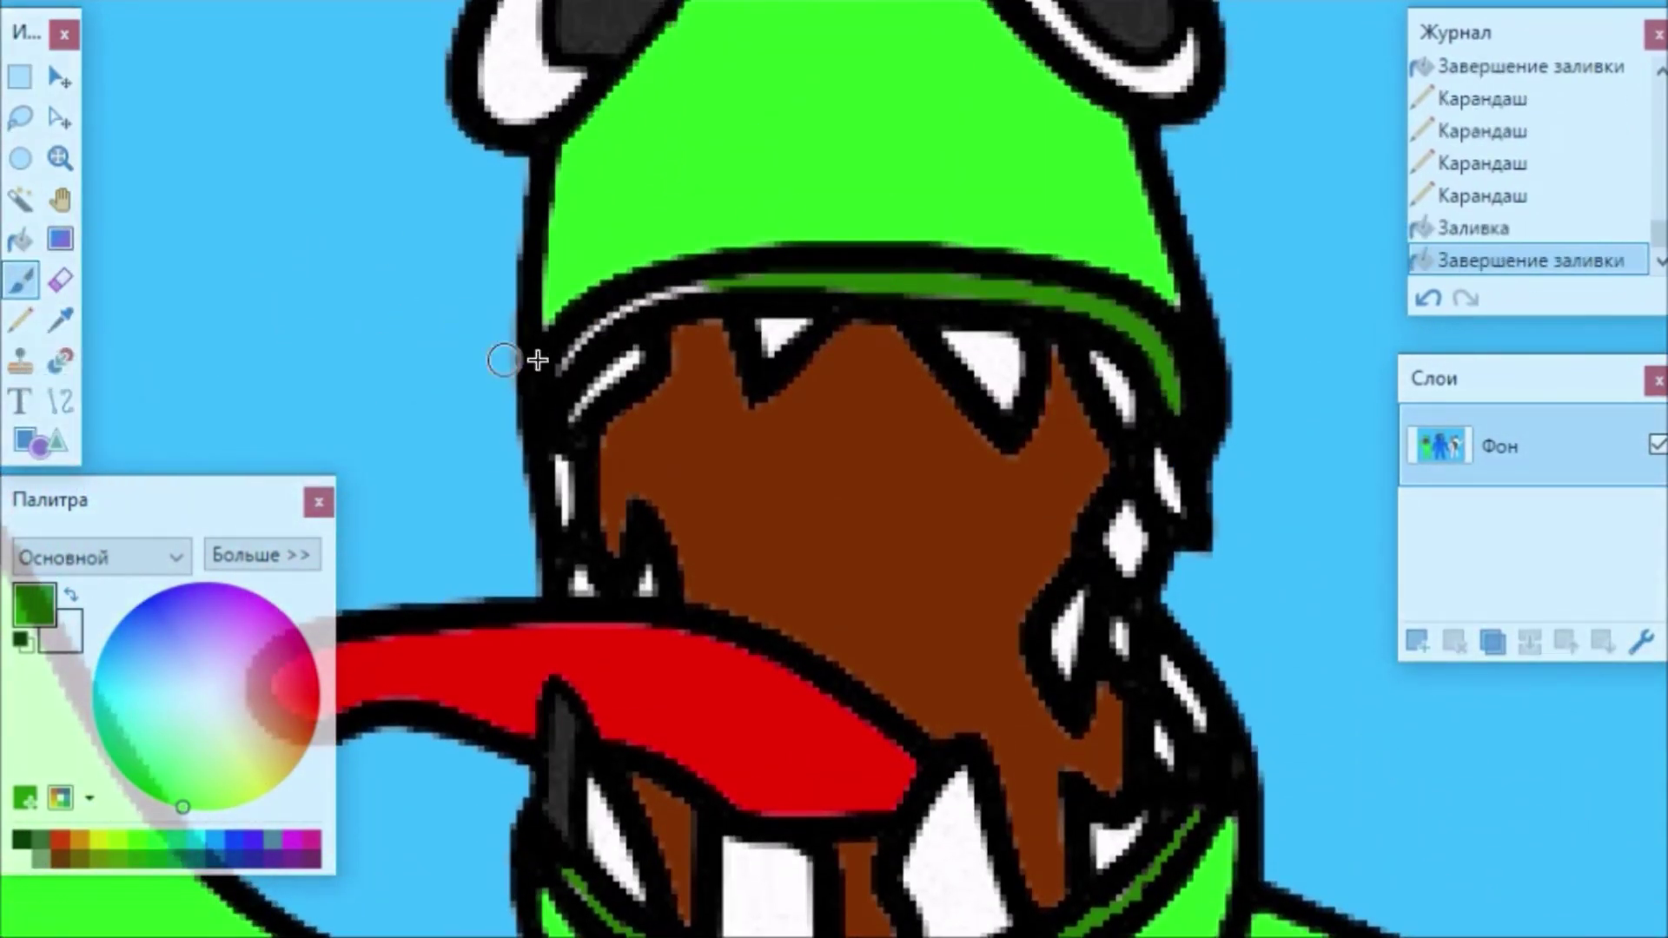
{"action": "left_click_drag", "start_coordinate": [718, 285], "coordinate": [787, 281]}
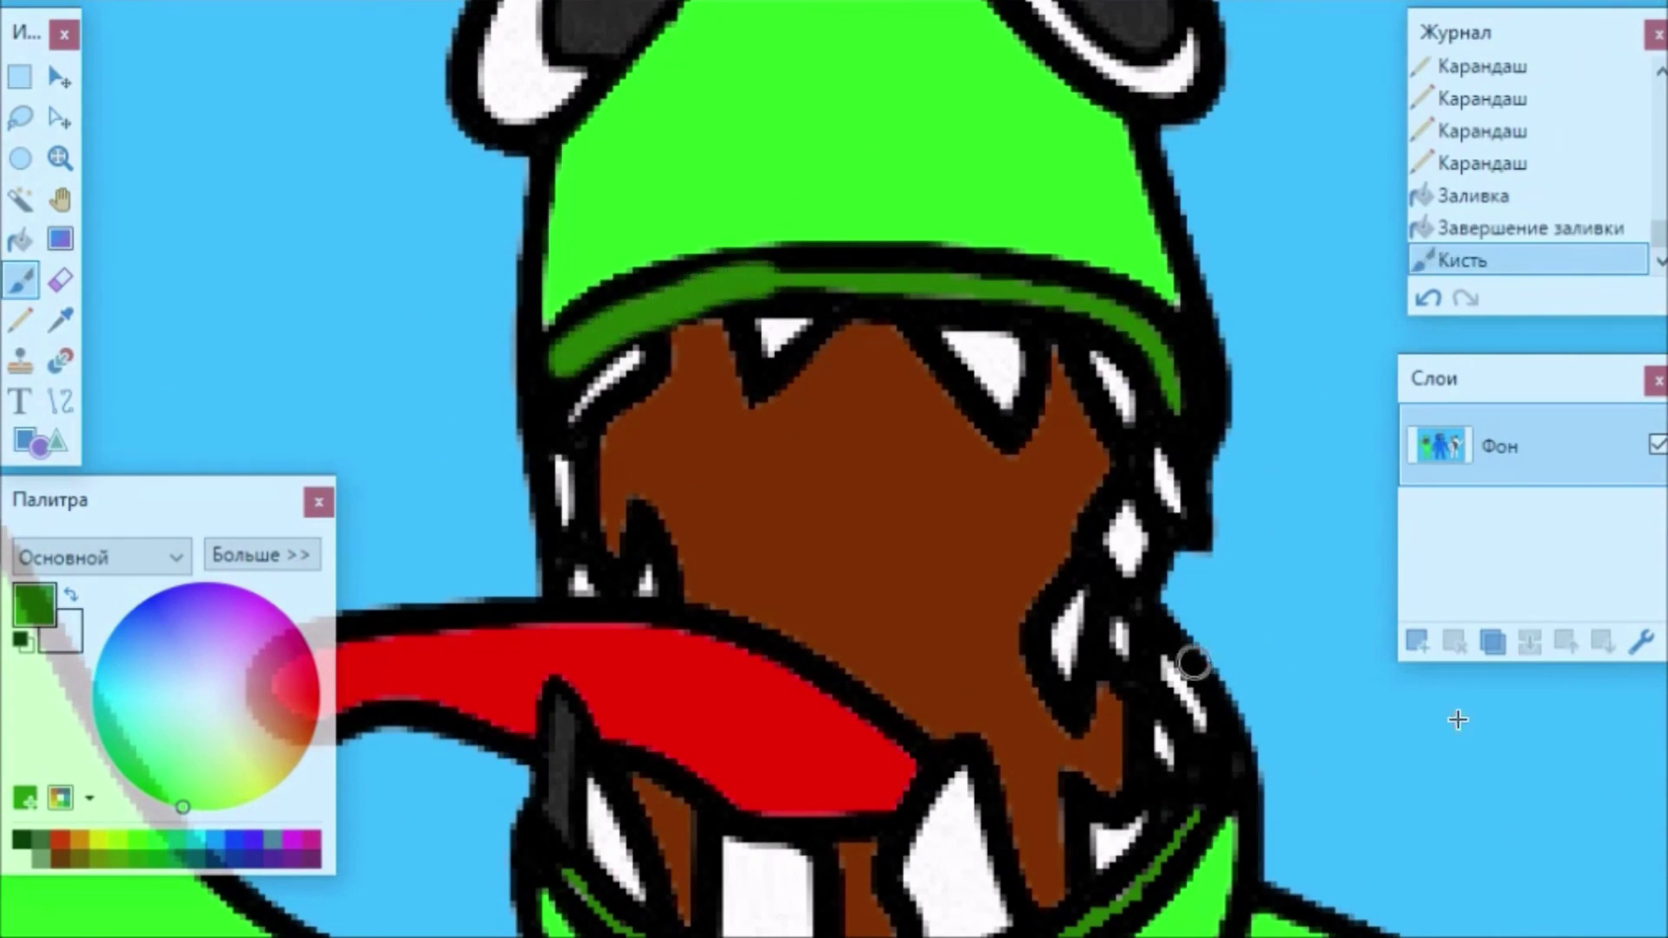
Shade the bases of the green figure's lower teeth grey with a smaller Brush.
{"action": "scroll", "coordinate": [781, 487], "scroll_direction": "down", "scroll_amount": 6}
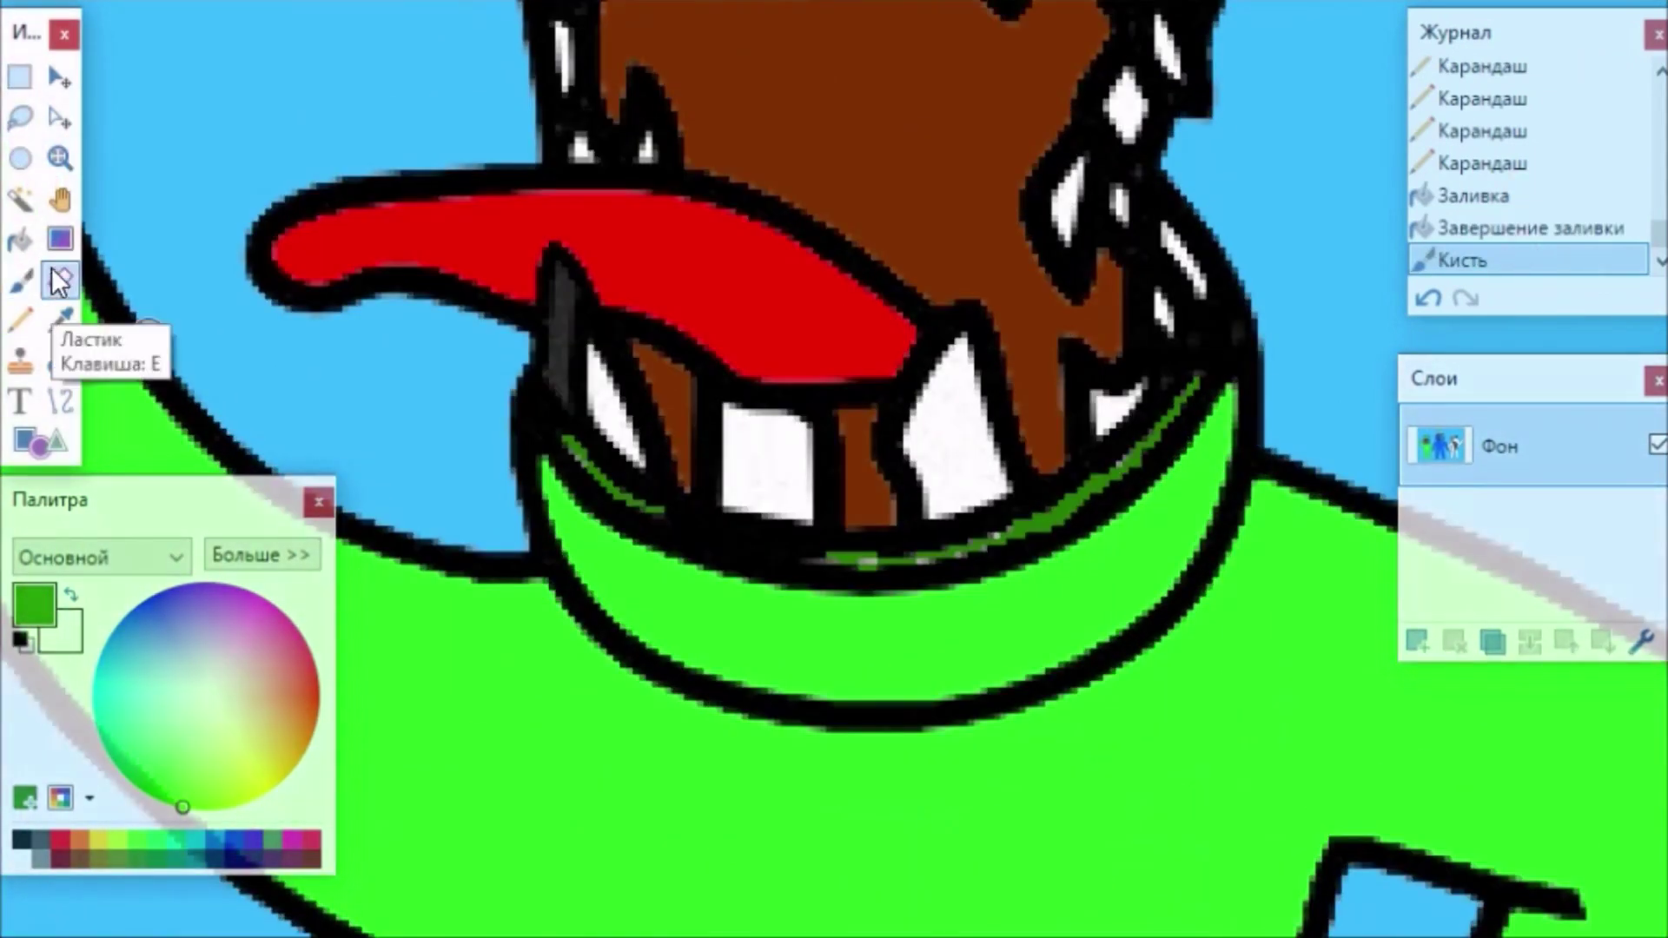
{"action": "left_click", "coordinate": [178, 698]}
{"action": "left_click", "coordinate": [420, 3]}
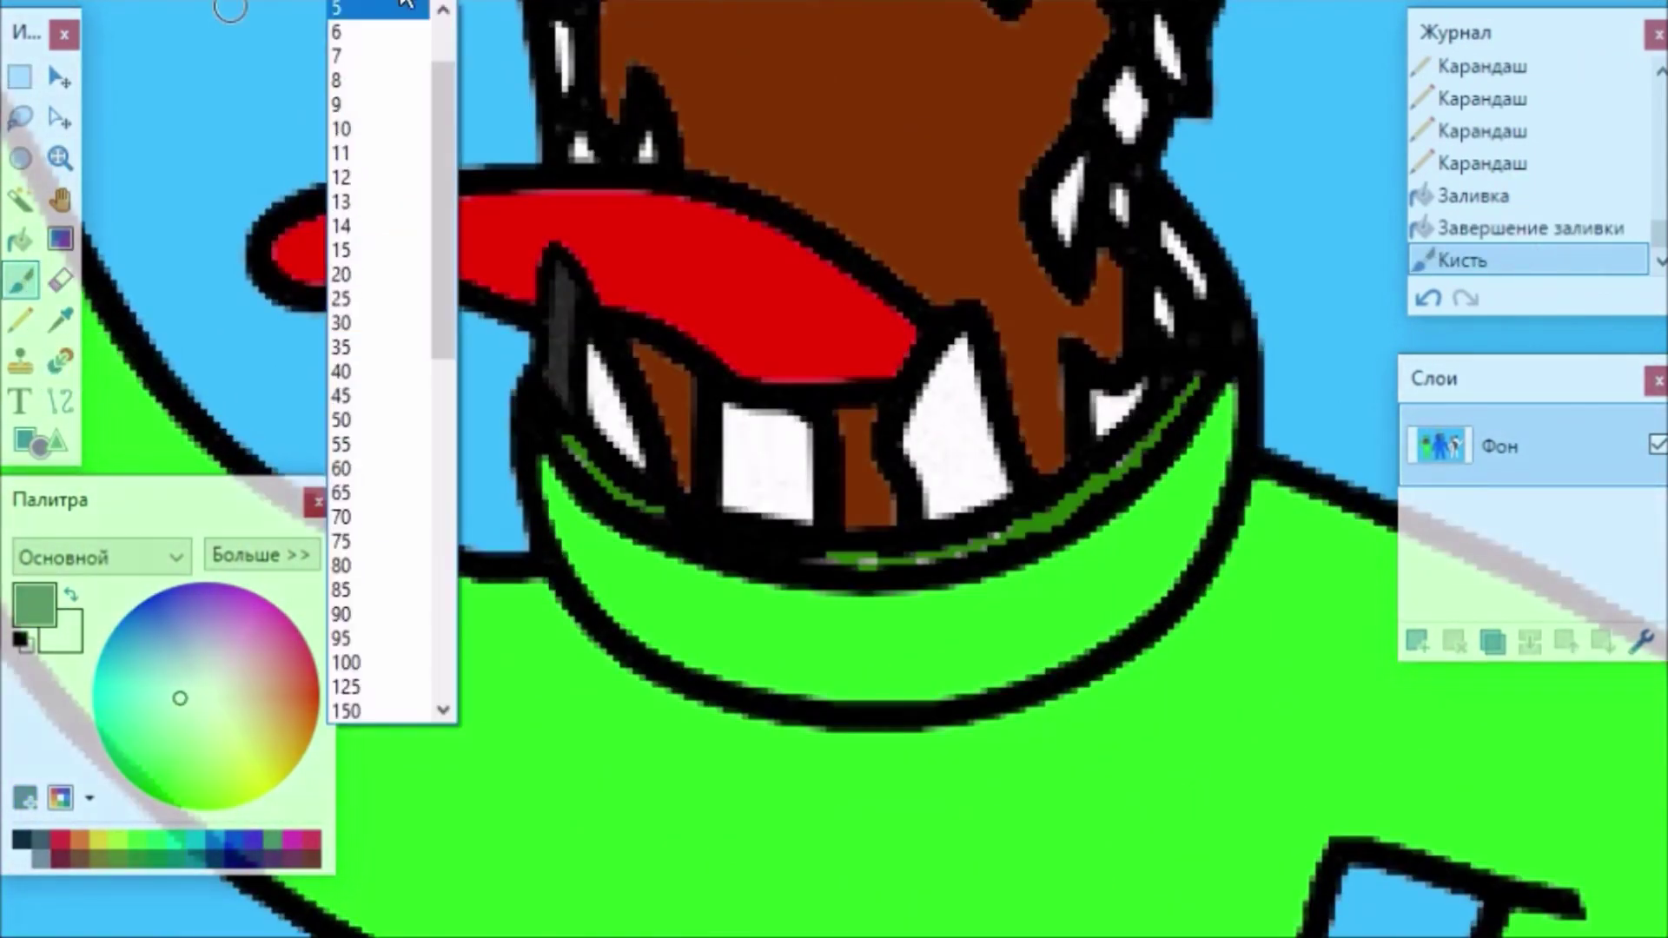
{"action": "scroll", "coordinate": [368, 34], "scroll_direction": "up", "scroll_amount": 2}
{"action": "left_click", "coordinate": [410, 85]}
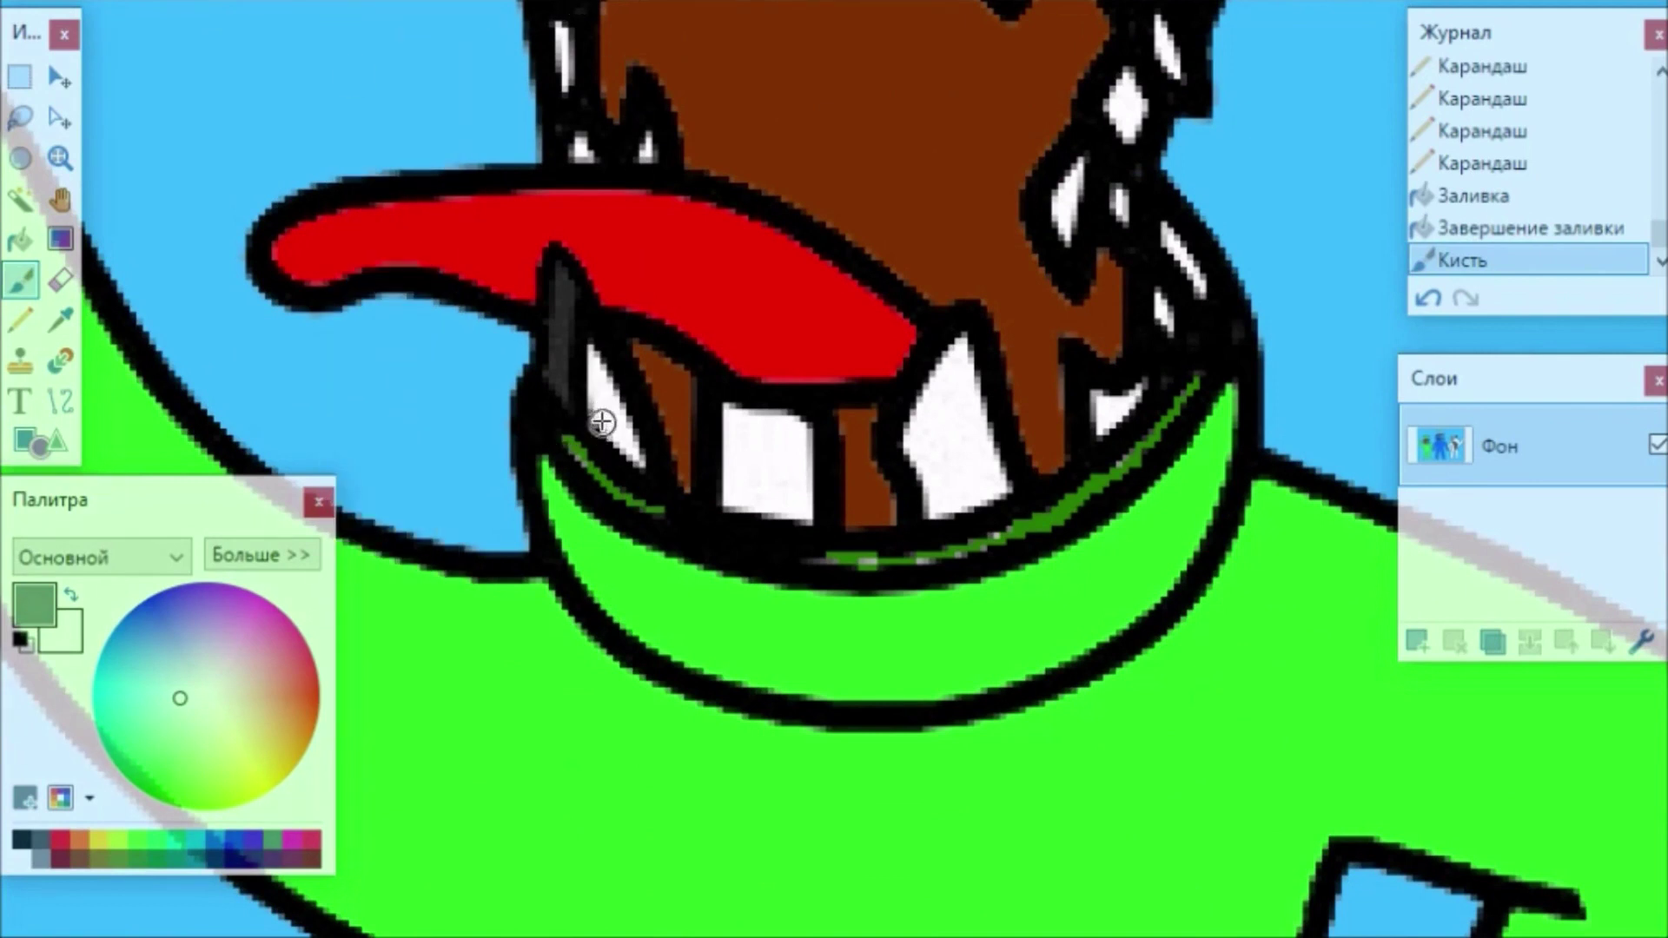
{"action": "left_click_drag", "start_coordinate": [621, 447], "coordinate": [633, 459]}
{"action": "left_click_drag", "start_coordinate": [765, 506], "coordinate": [810, 515]}
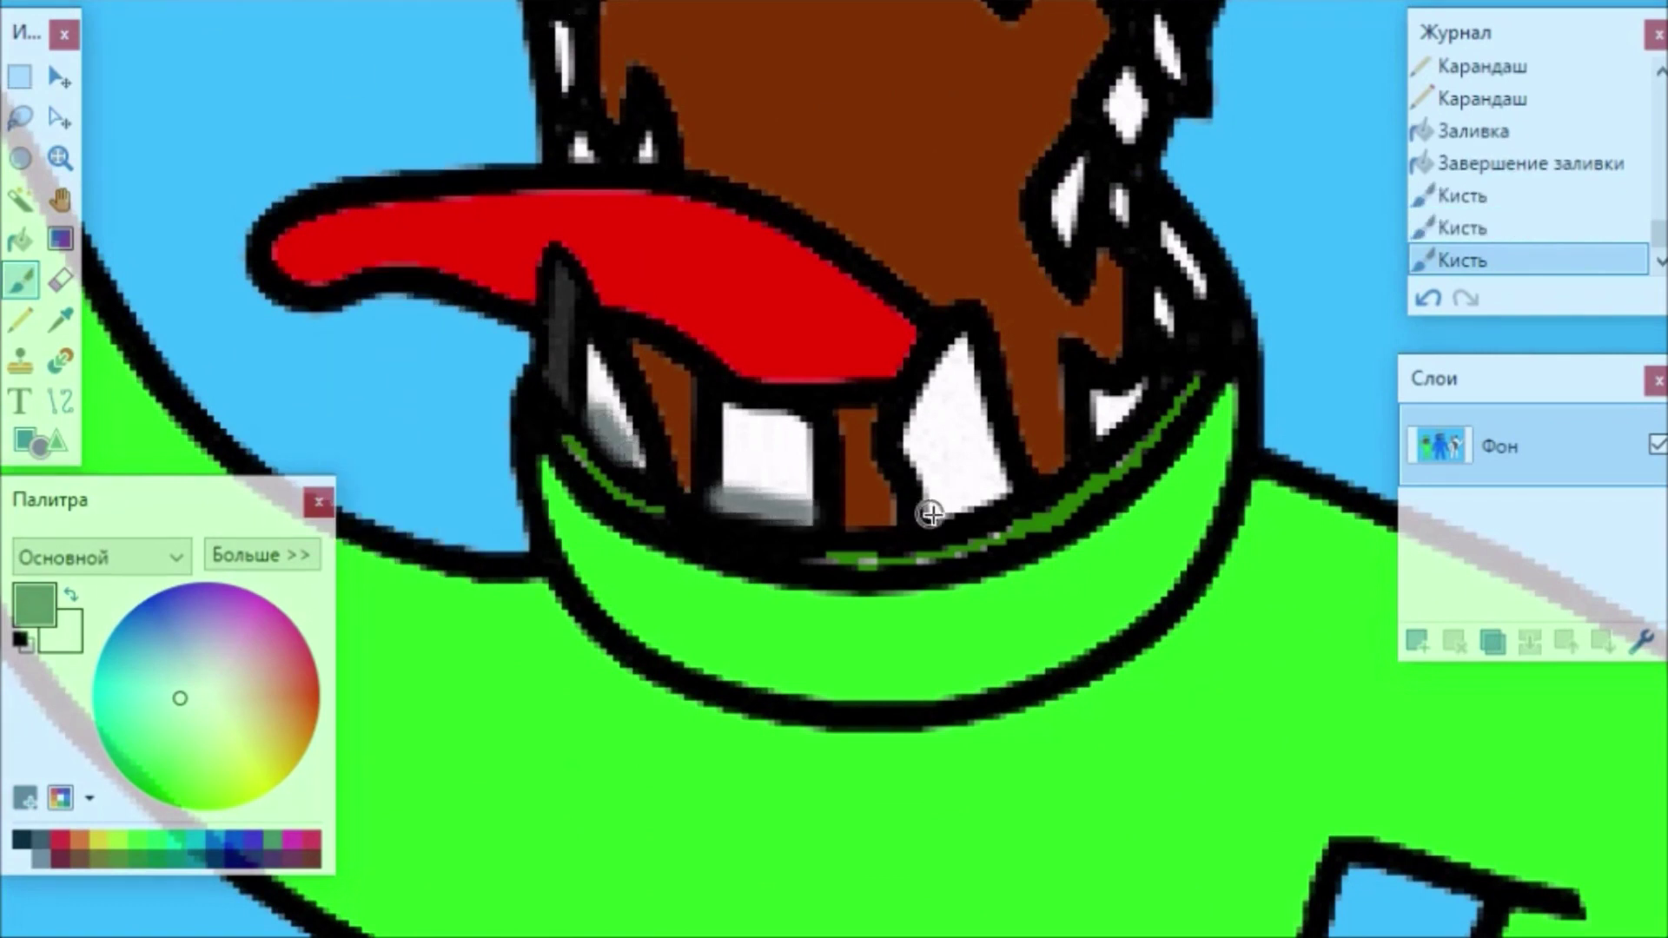
{"action": "left_click_drag", "start_coordinate": [925, 513], "coordinate": [1008, 476]}
{"action": "left_click_drag", "start_coordinate": [1101, 438], "coordinate": [1134, 395]}
{"action": "scroll", "coordinate": [971, 371], "scroll_direction": "up", "scroll_amount": 5}
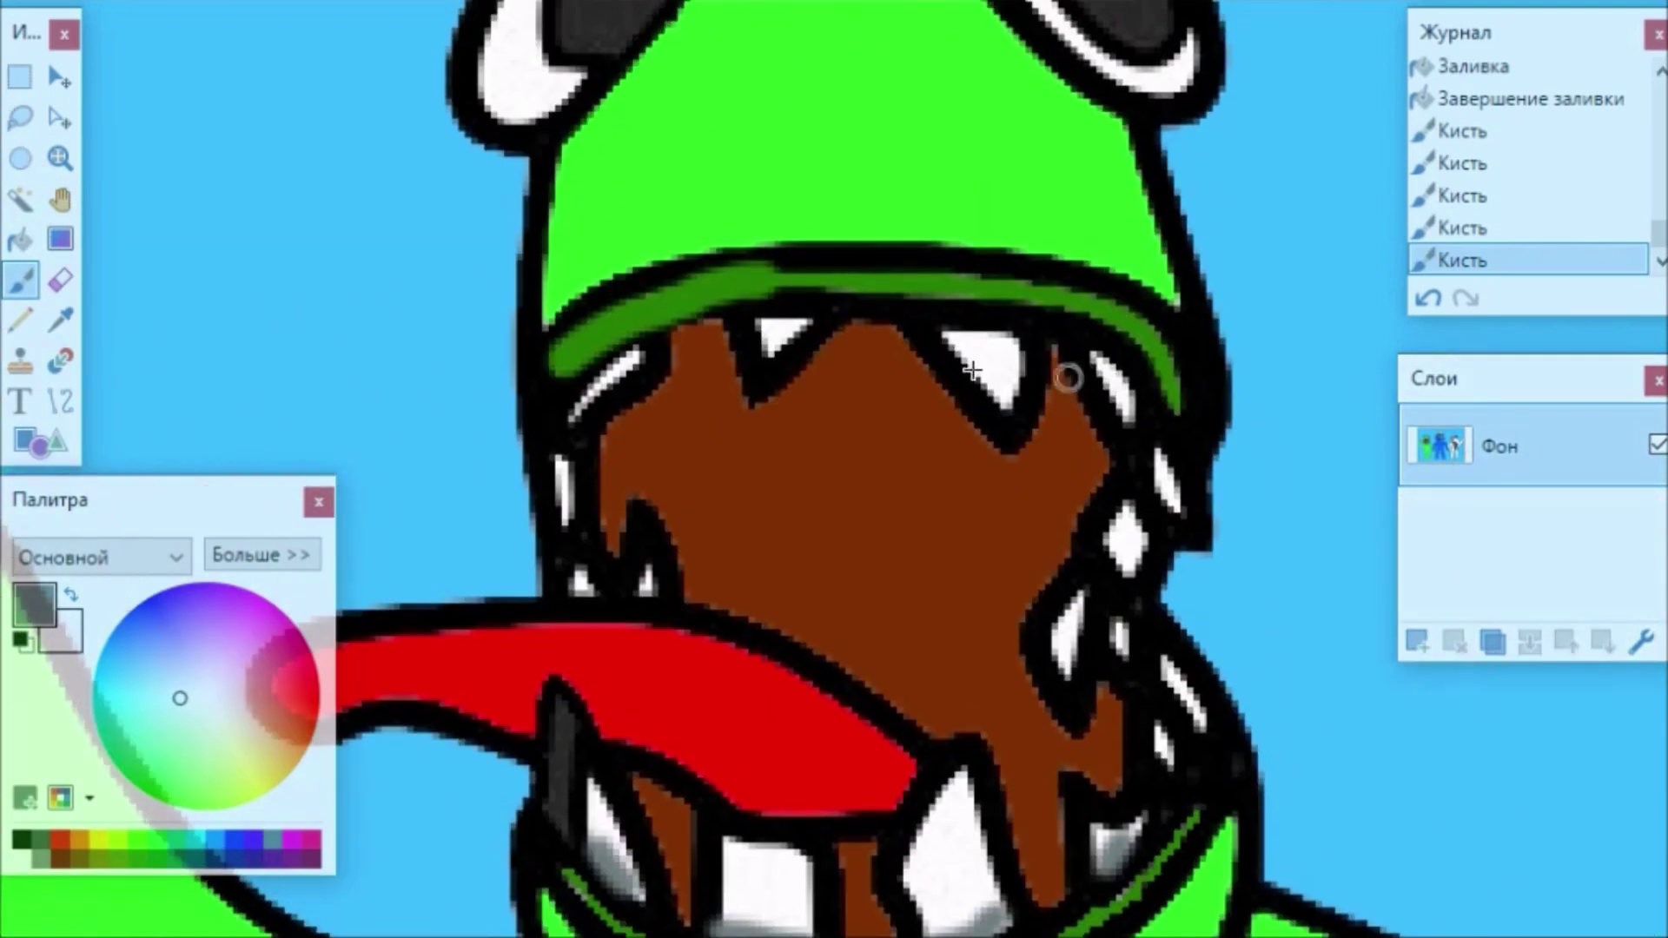
Shade the bases of the green figure's upper teeth and the large side tooth grey with the Brush.
{"action": "left_click_drag", "start_coordinate": [986, 328], "coordinate": [1125, 382]}
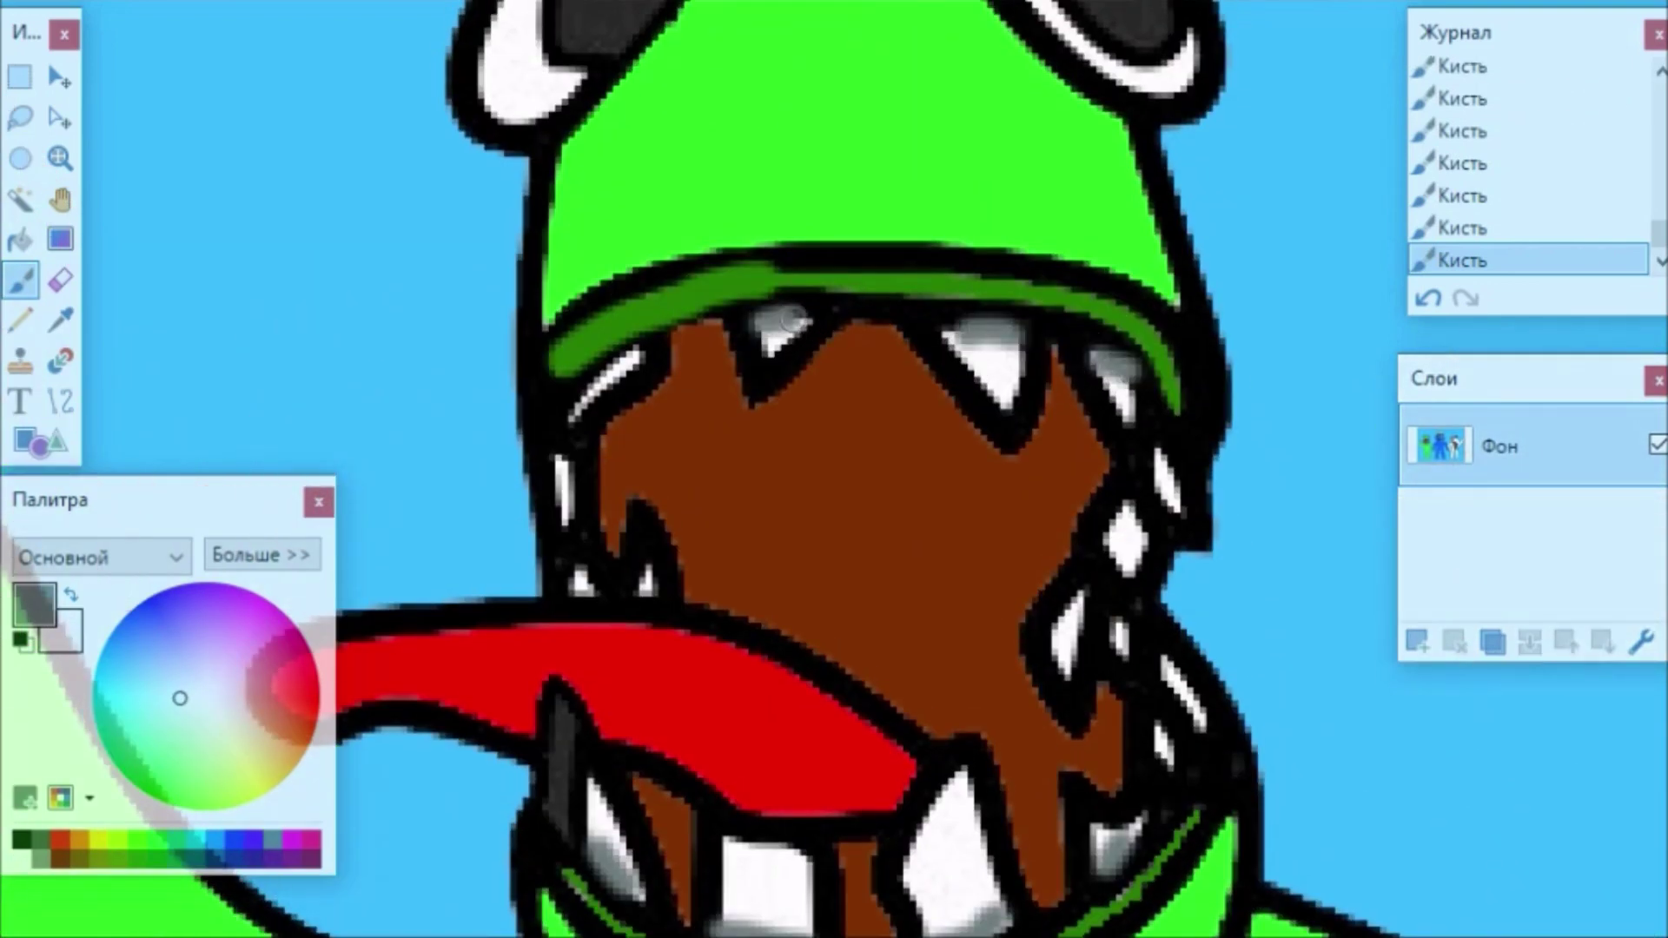
{"action": "left_click_drag", "start_coordinate": [1074, 609], "coordinate": [1049, 645]}
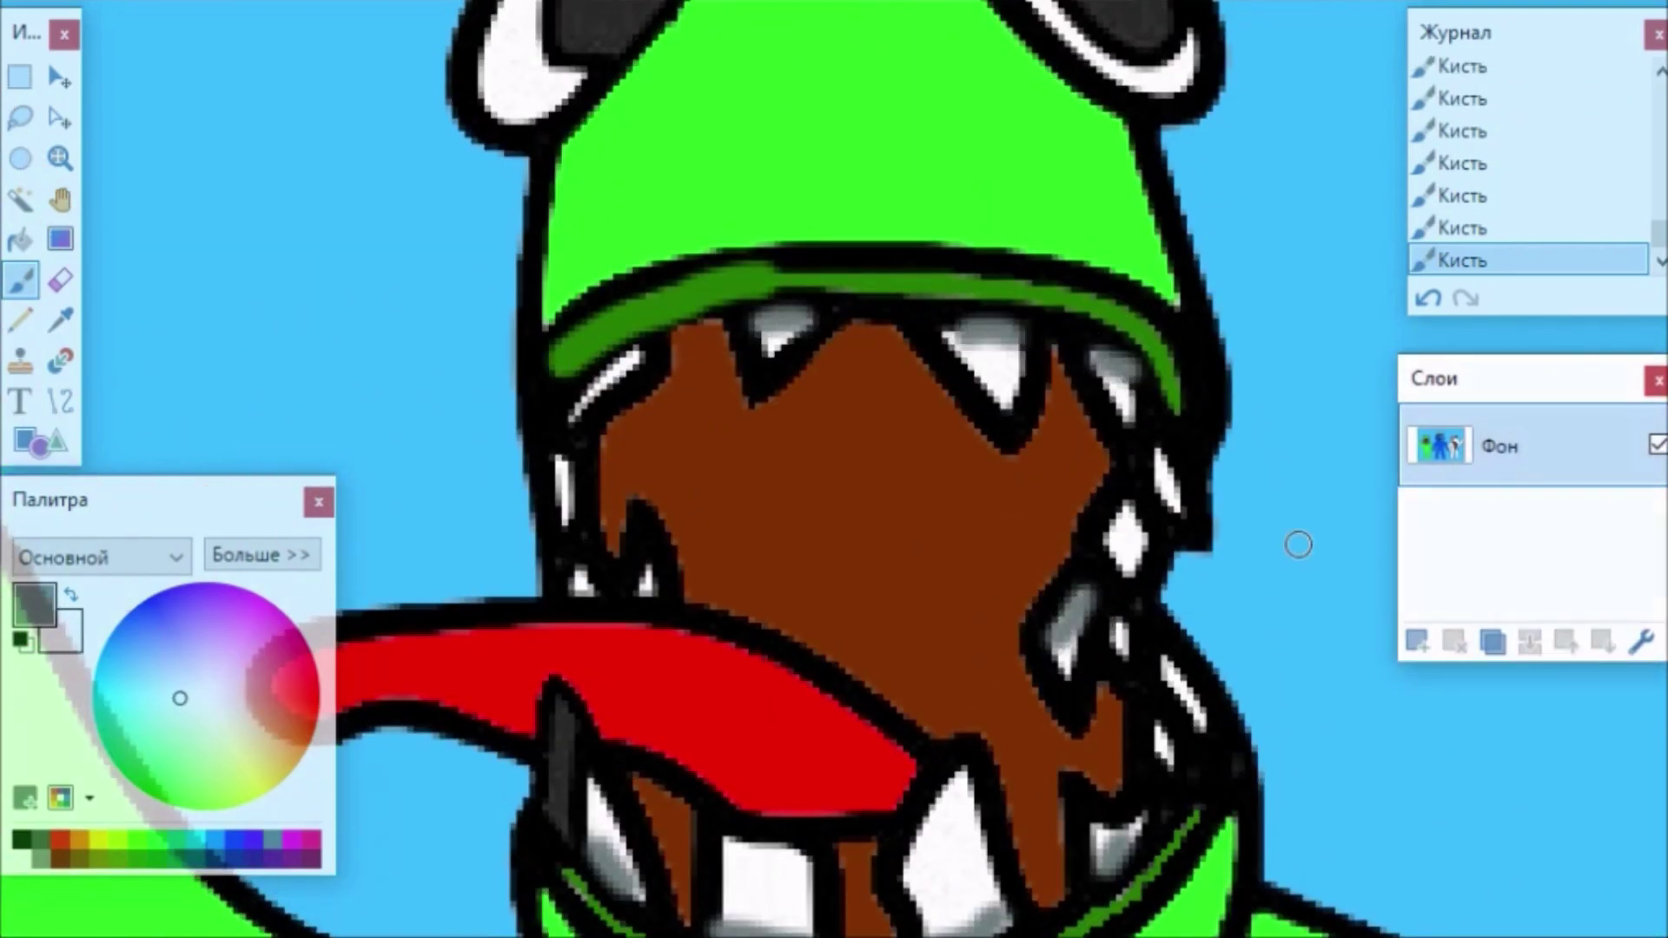
Shade the right side of the green figure's head and lower jaw dark green, using a larger Brush and a darkened sample of its body colour.
{"action": "scroll", "coordinate": [1298, 545], "scroll_direction": "up", "scroll_amount": 1}
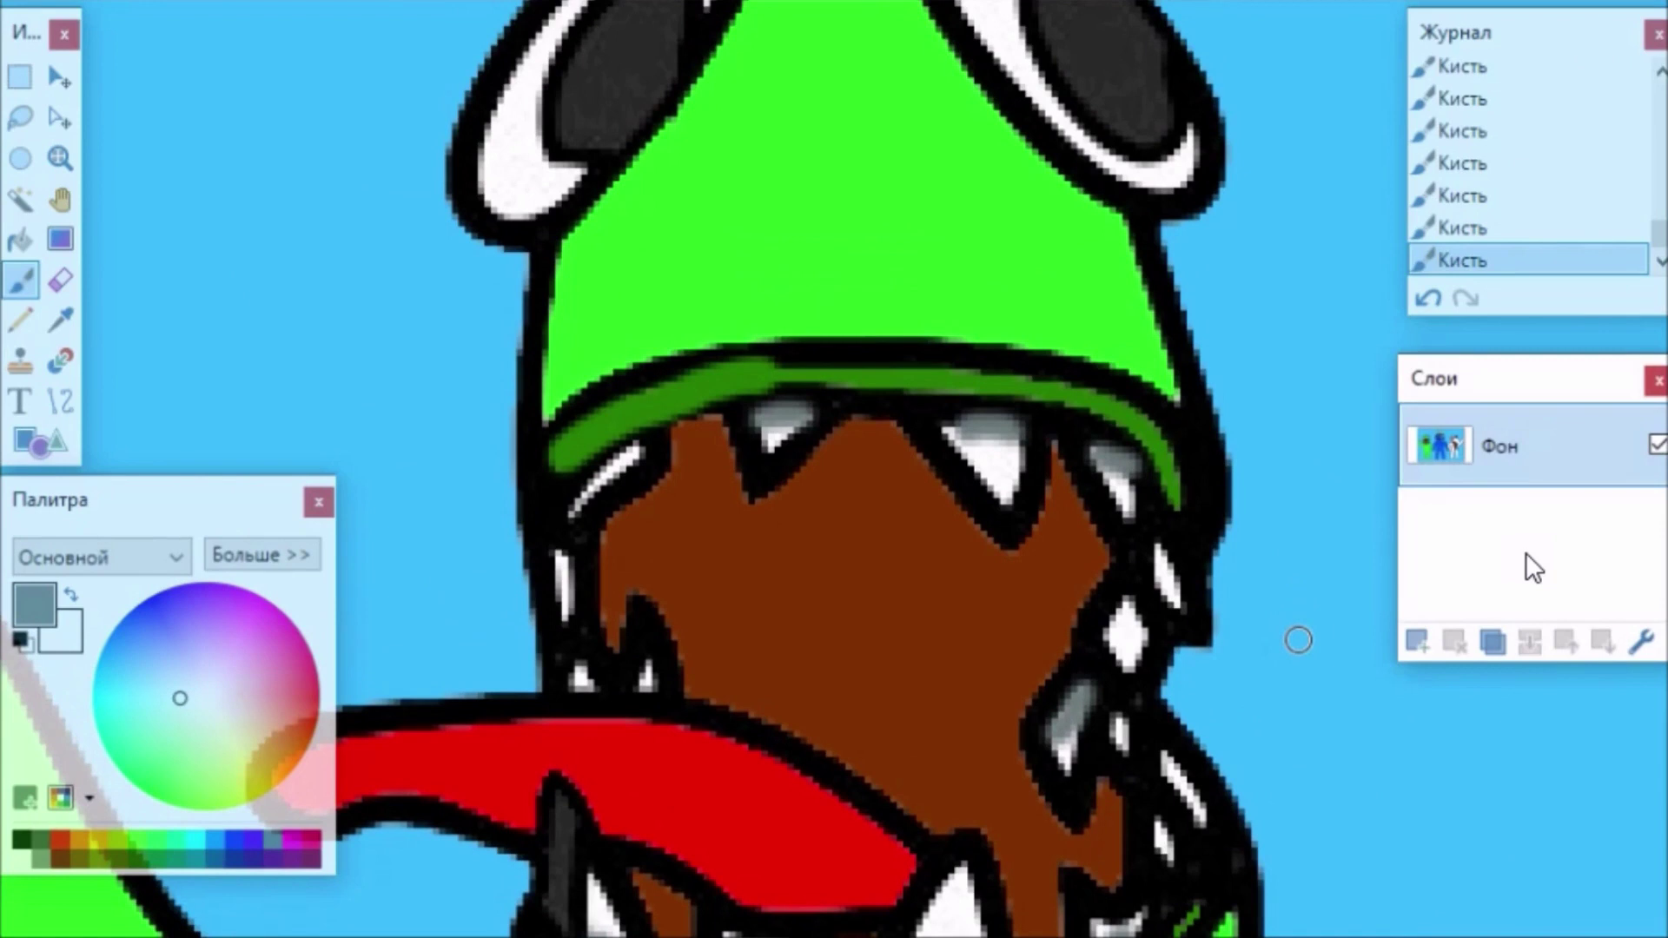
{"action": "scroll", "coordinate": [654, 530], "scroll_direction": "up", "scroll_amount": 2}
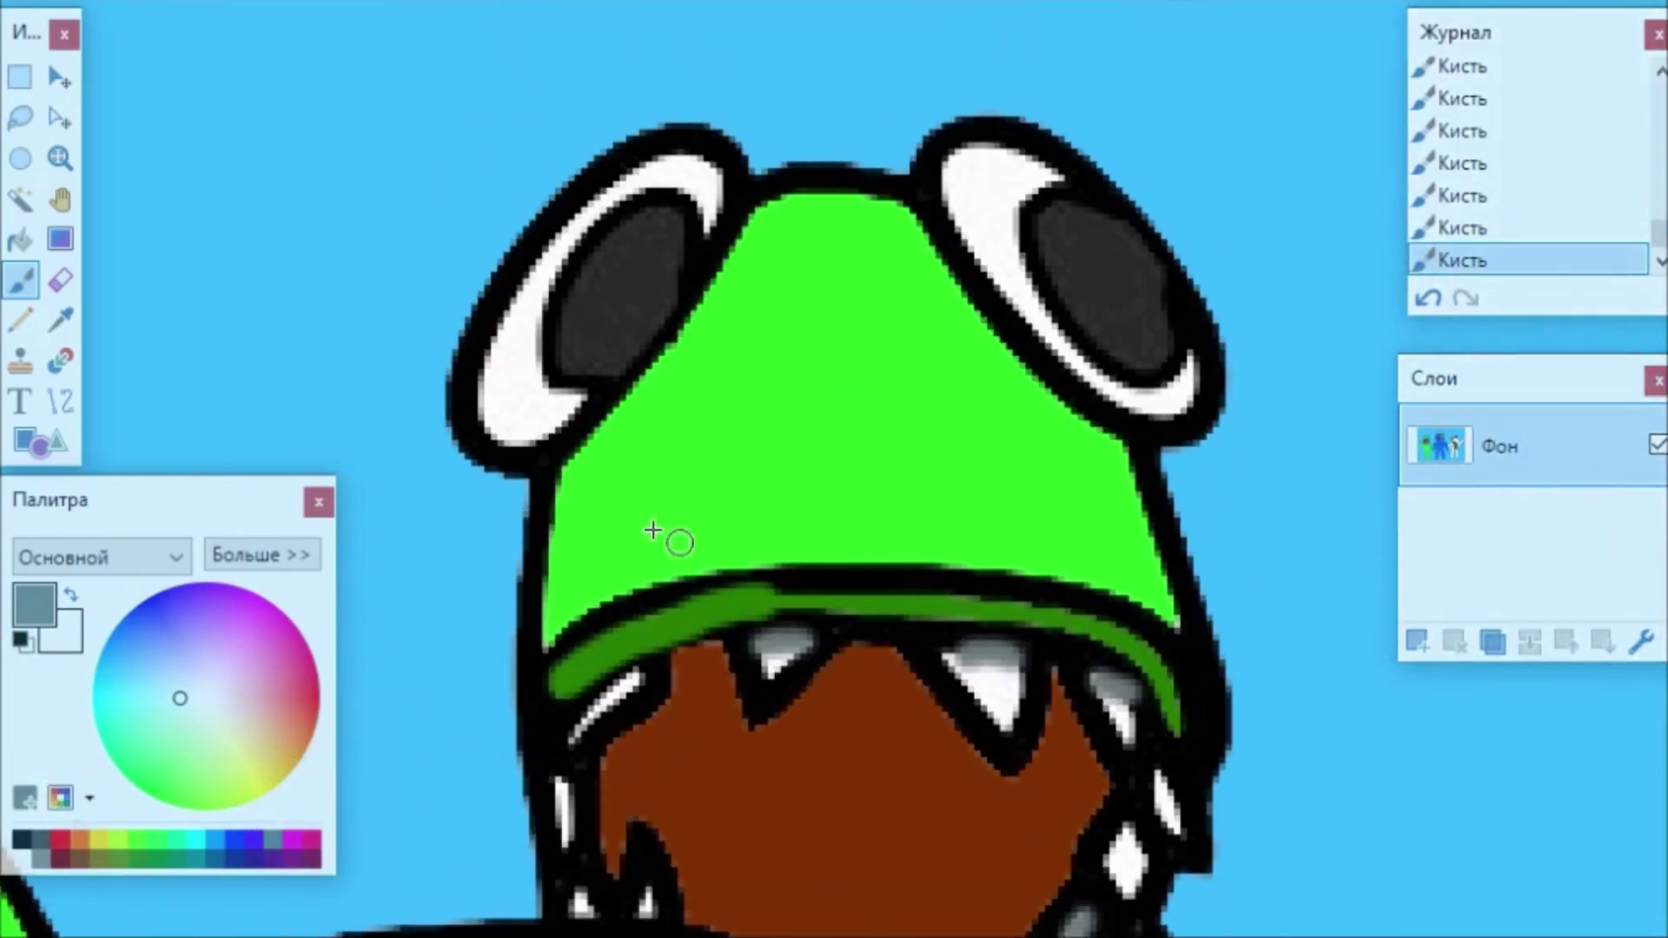
{"action": "left_click", "coordinate": [61, 317]}
{"action": "left_click", "coordinate": [681, 495]}
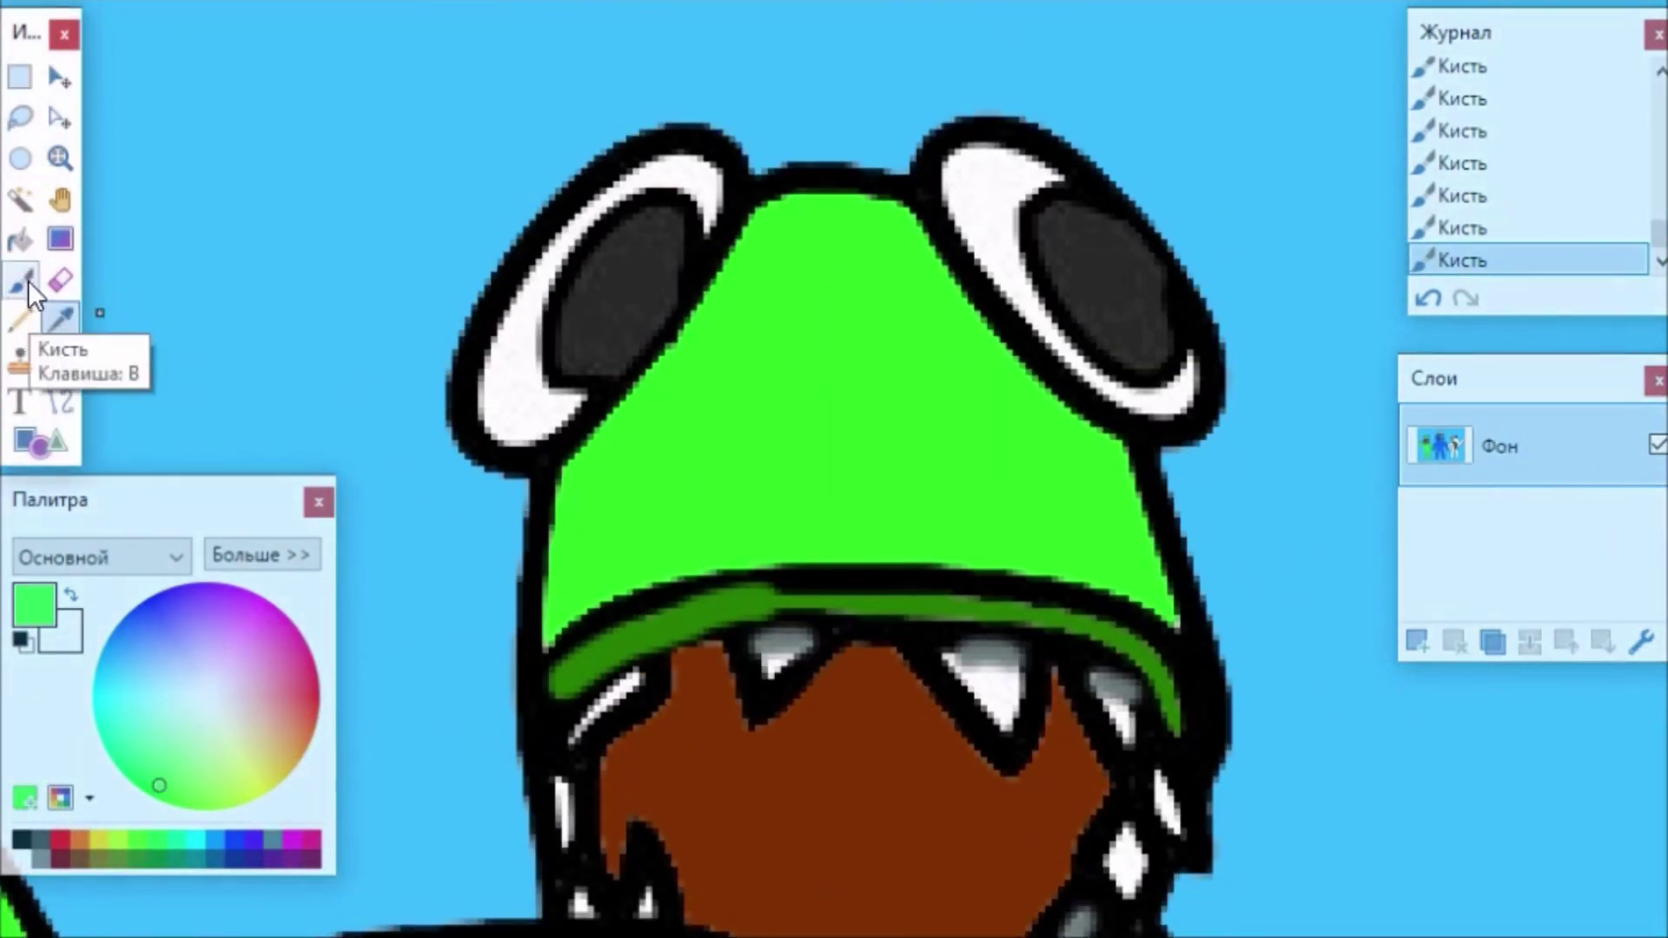
{"action": "left_click", "coordinate": [27, 279]}
{"action": "left_click", "coordinate": [155, 853]}
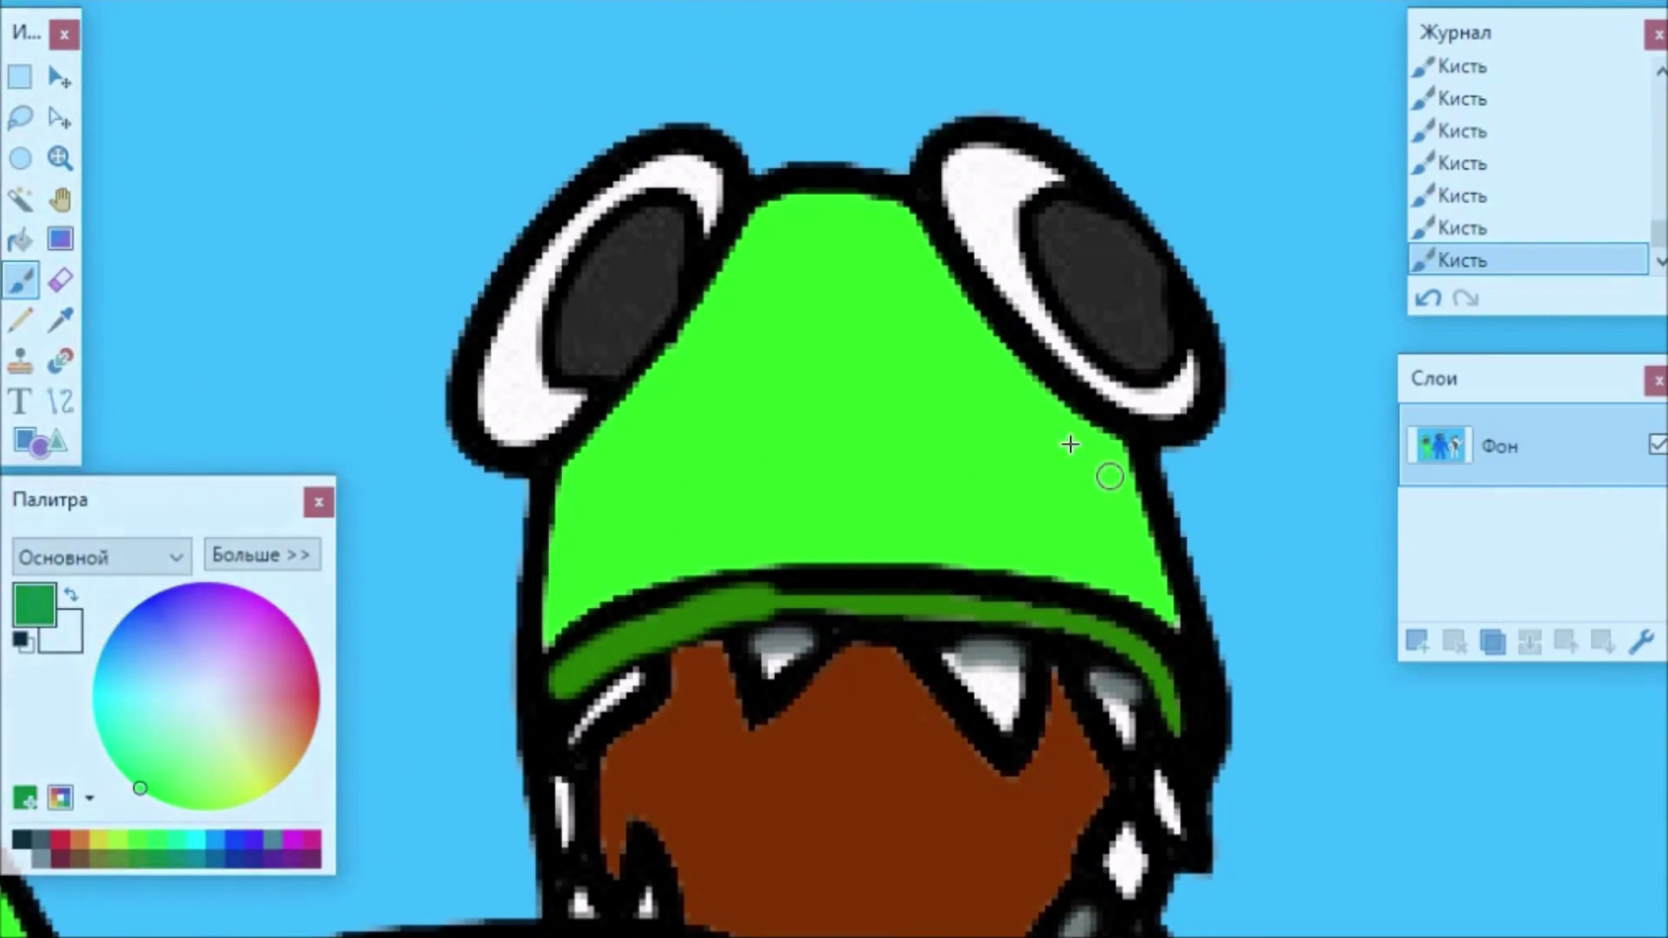
{"action": "left_click", "coordinate": [375, 7]}
{"action": "left_click", "coordinate": [383, 149]}
{"action": "mouse_move", "coordinate": [990, 374]}
{"action": "left_mouse_down"}
{"action": "mouse_move", "coordinate": [1037, 513]}
{"action": "mouse_move", "coordinate": [1168, 606]}
{"action": "mouse_move", "coordinate": [1083, 451]}
{"action": "mouse_move", "coordinate": [956, 364]}
{"action": "mouse_move", "coordinate": [950, 383]}
{"action": "mouse_move", "coordinate": [961, 326]}
{"action": "mouse_move", "coordinate": [1062, 425]}
{"action": "mouse_move", "coordinate": [970, 416]}
{"action": "mouse_move", "coordinate": [964, 341]}
{"action": "mouse_move", "coordinate": [984, 543]}
{"action": "mouse_move", "coordinate": [993, 480]}
{"action": "mouse_move", "coordinate": [972, 383]}
{"action": "mouse_move", "coordinate": [953, 545]}
{"action": "mouse_move", "coordinate": [1067, 492]}
{"action": "left_mouse_up"}
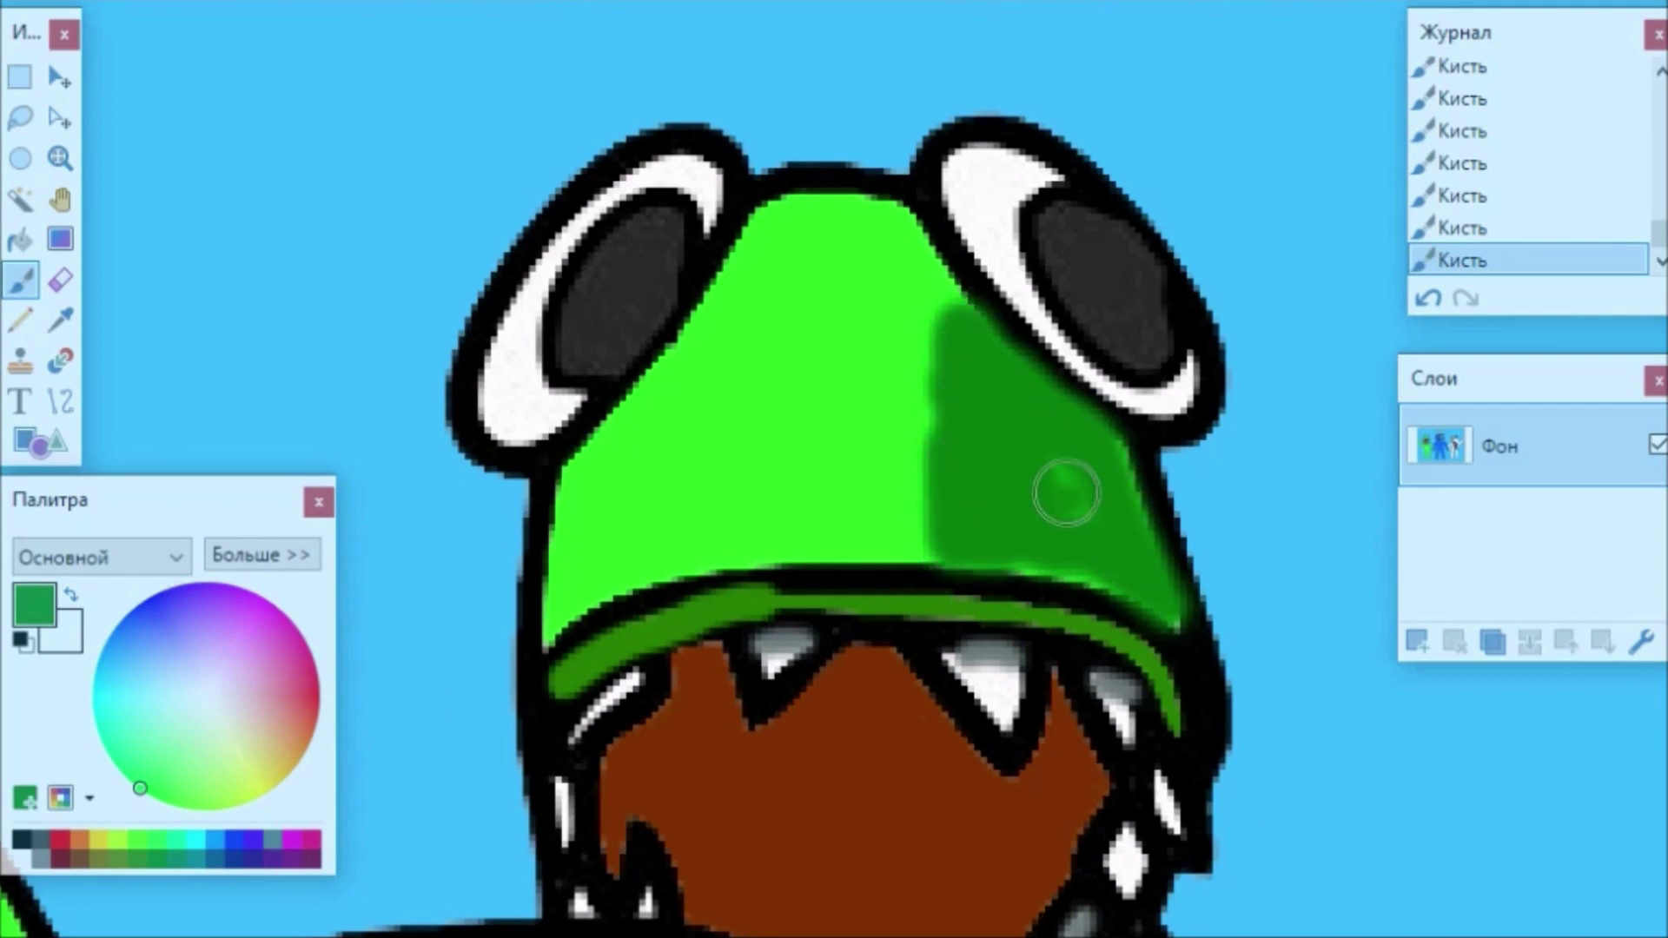
{"action": "mouse_move", "coordinate": [951, 425]}
{"action": "left_mouse_down"}
{"action": "mouse_move", "coordinate": [935, 280]}
{"action": "mouse_move", "coordinate": [863, 205]}
{"action": "mouse_move", "coordinate": [904, 247]}
{"action": "mouse_move", "coordinate": [927, 333]}
{"action": "mouse_move", "coordinate": [947, 556]}
{"action": "left_mouse_up"}
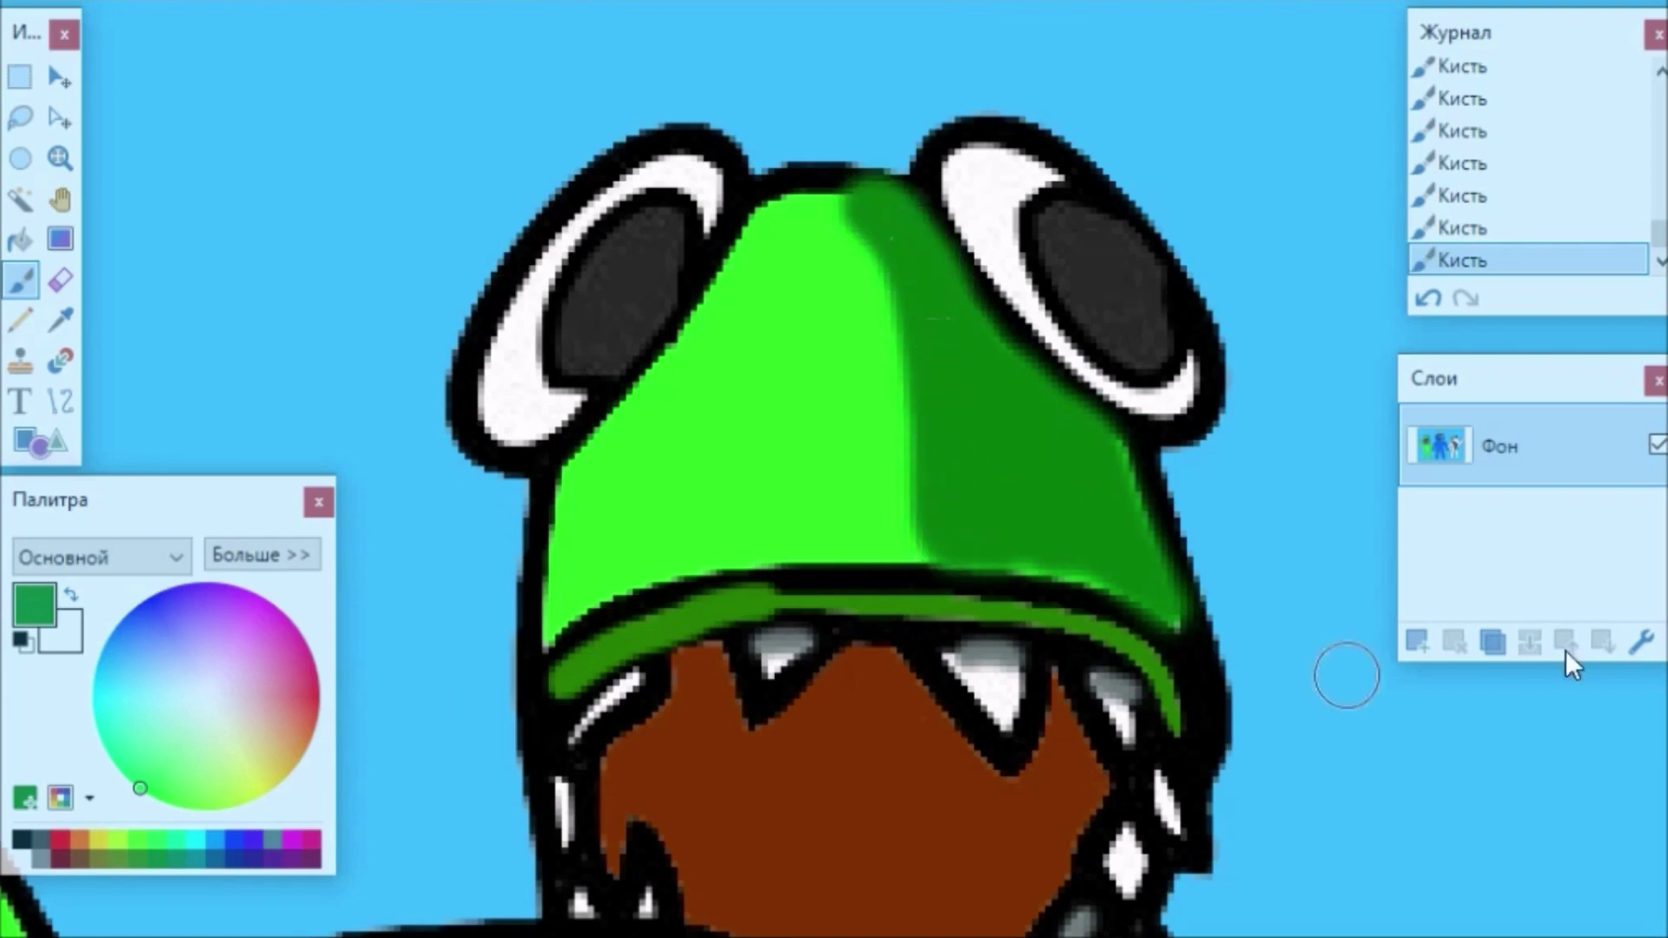
{"action": "scroll", "coordinate": [1331, 544], "scroll_direction": "down", "scroll_amount": 8}
{"action": "mouse_move", "coordinate": [1054, 499]}
{"action": "left_mouse_down"}
{"action": "mouse_move", "coordinate": [1002, 587]}
{"action": "mouse_move", "coordinate": [1058, 504]}
{"action": "mouse_move", "coordinate": [1168, 424]}
{"action": "mouse_move", "coordinate": [1220, 332]}
{"action": "mouse_move", "coordinate": [1165, 470]}
{"action": "mouse_move", "coordinate": [1070, 556]}
{"action": "mouse_move", "coordinate": [1181, 425]}
{"action": "mouse_move", "coordinate": [1017, 592]}
{"action": "left_mouse_up"}
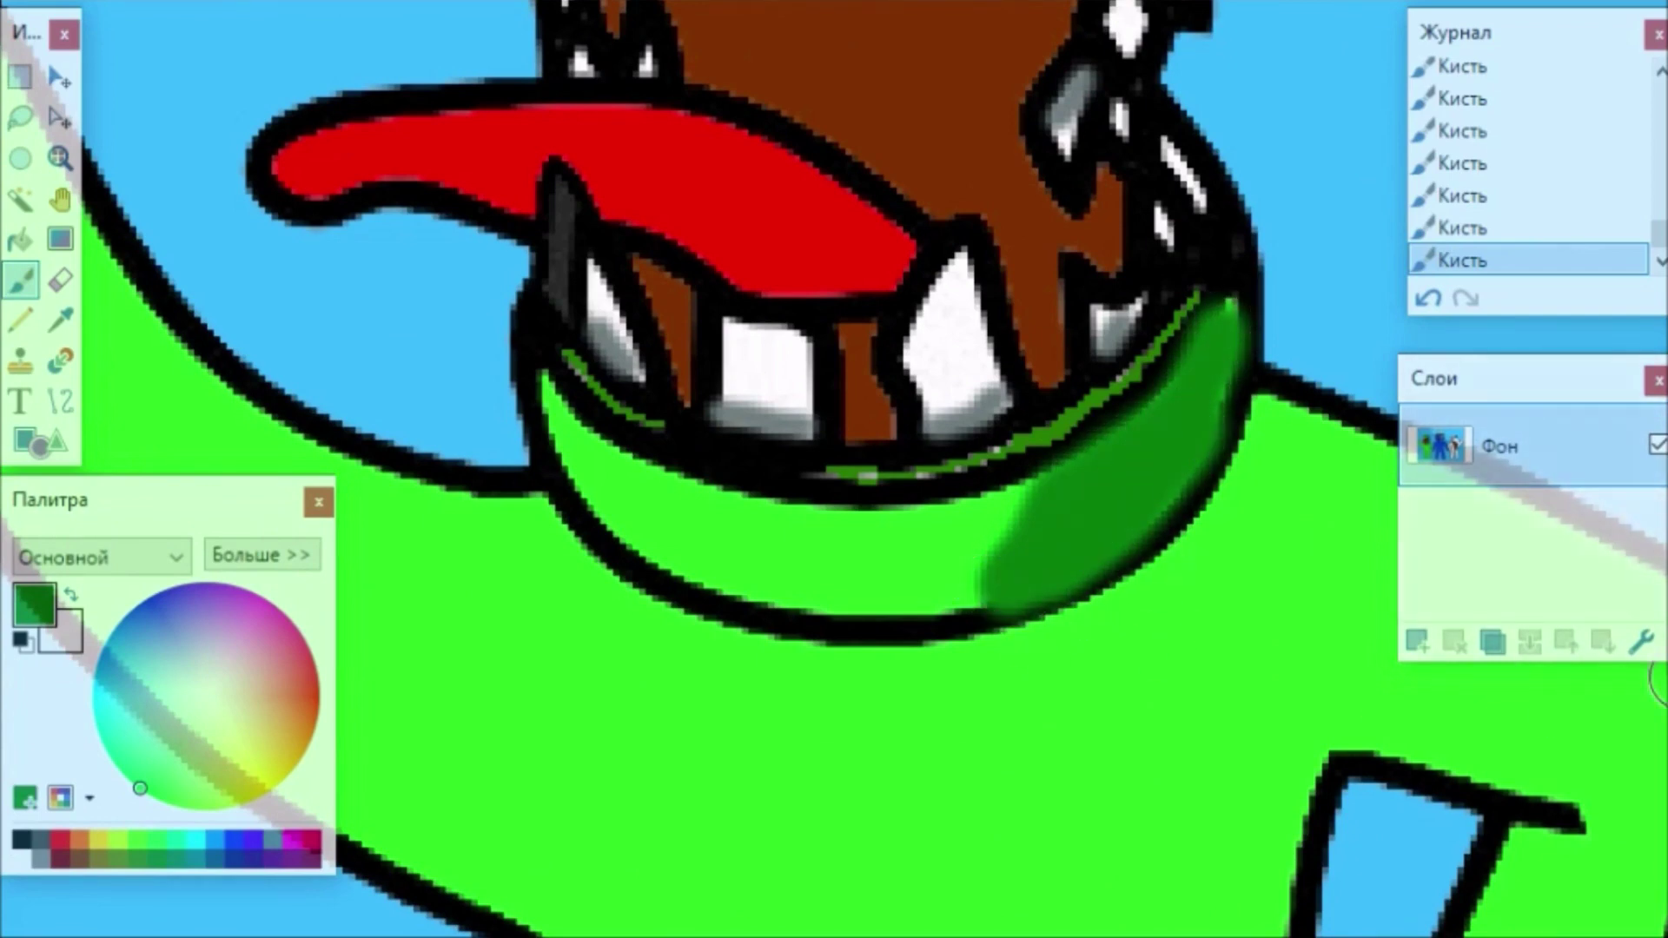
Shade the green figure's bent arm dark green above the gap at the elbow and along the forearm's inner edge, undoing any stray stroke.
{"action": "scroll", "coordinate": [1214, 804], "scroll_direction": "down", "scroll_amount": 4}
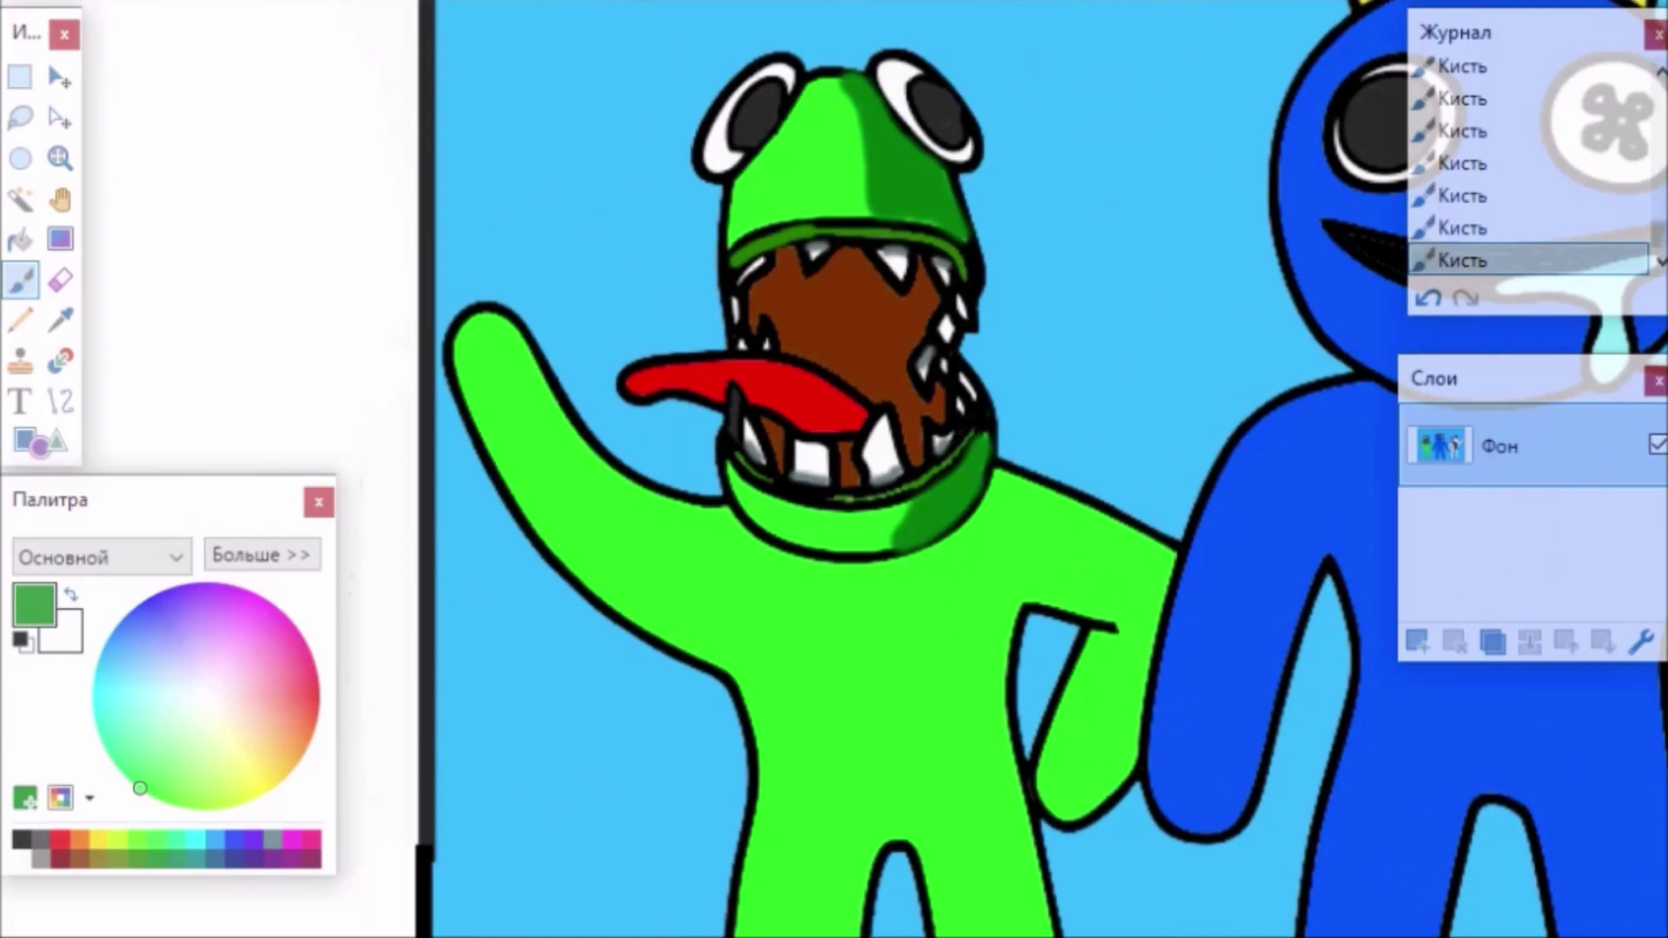
{"action": "scroll", "coordinate": [713, 427], "scroll_direction": "up", "scroll_amount": 4}
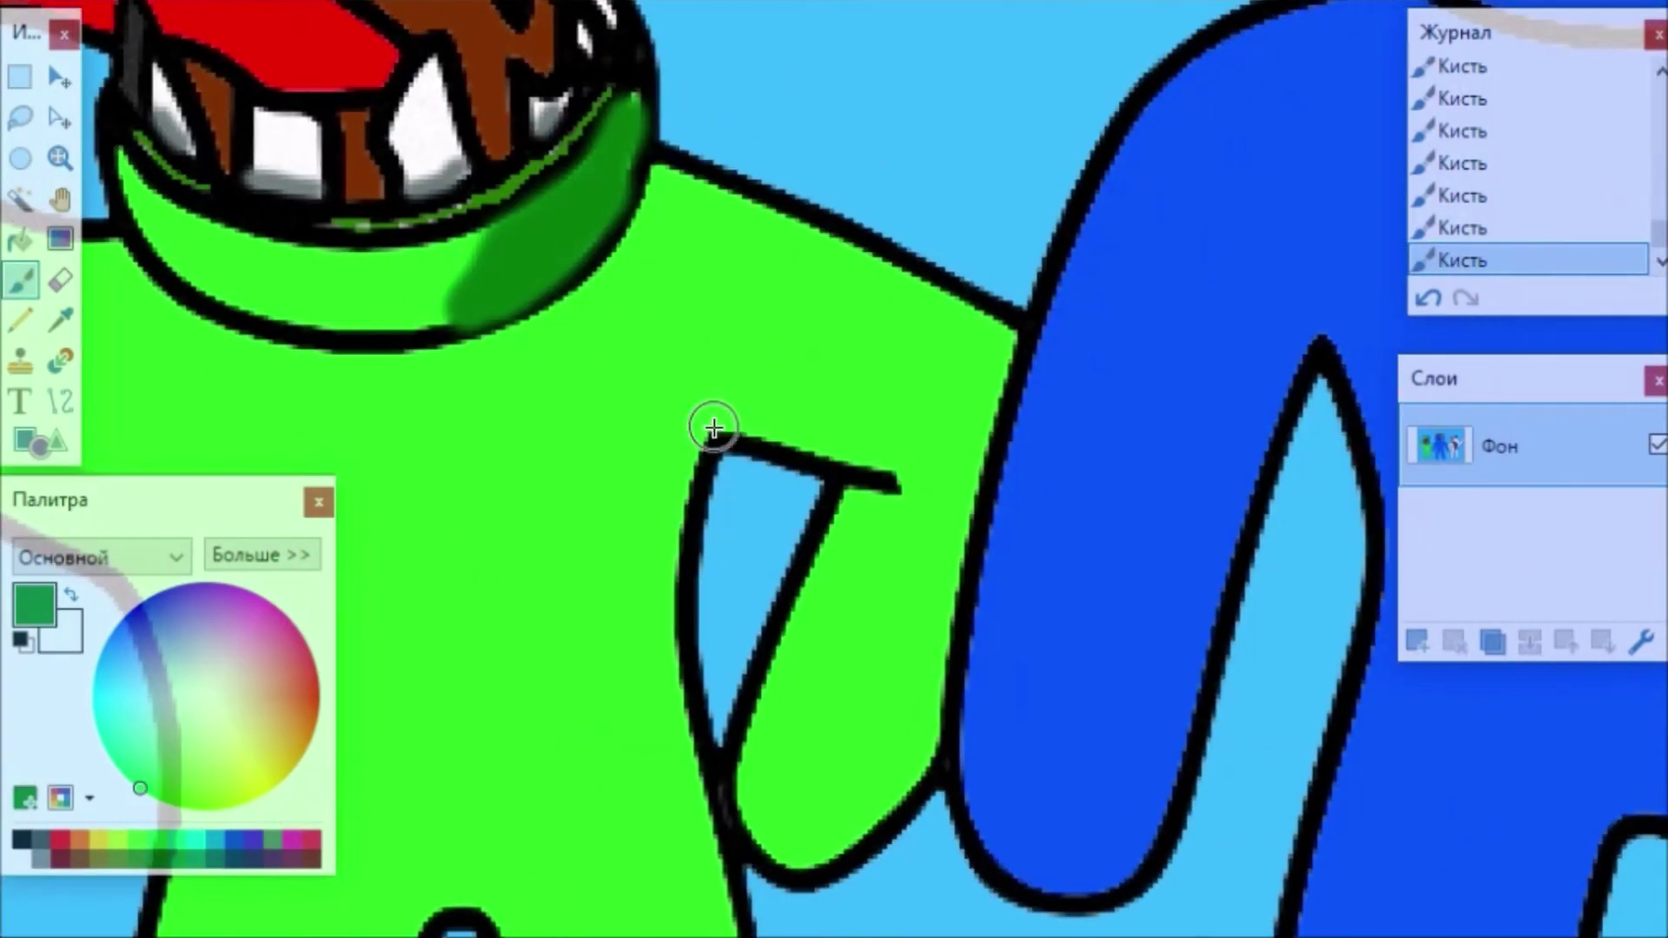
{"action": "mouse_move", "coordinate": [730, 410]}
{"action": "left_mouse_down"}
{"action": "mouse_move", "coordinate": [852, 456]}
{"action": "mouse_move", "coordinate": [866, 507]}
{"action": "mouse_move", "coordinate": [808, 612]}
{"action": "mouse_move", "coordinate": [790, 861]}
{"action": "left_mouse_up"}
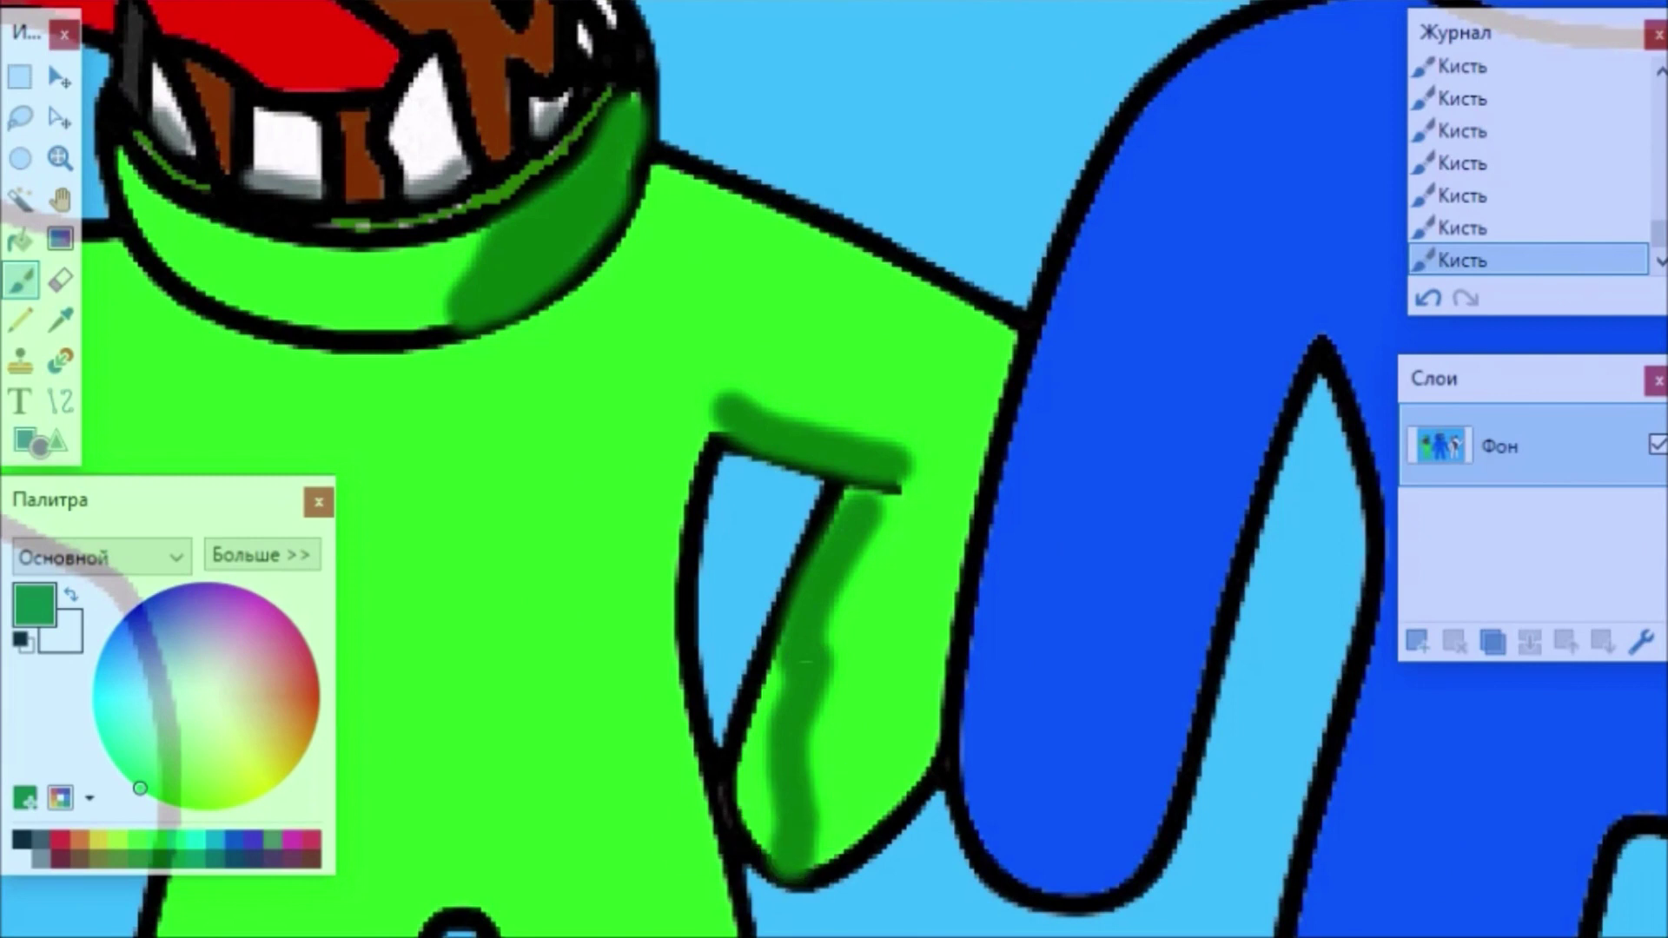
{"action": "scroll", "coordinate": [839, 513], "scroll_direction": "up", "scroll_amount": 2}
{"action": "scroll", "coordinate": [1641, 869], "scroll_direction": "down", "scroll_amount": 4}
{"action": "mouse_move", "coordinate": [782, 346]}
{"action": "left_mouse_down"}
{"action": "mouse_move", "coordinate": [737, 401]}
{"action": "mouse_move", "coordinate": [707, 496]}
{"action": "mouse_move", "coordinate": [733, 621]}
{"action": "mouse_move", "coordinate": [711, 596]}
{"action": "mouse_move", "coordinate": [738, 440]}
{"action": "left_mouse_up"}
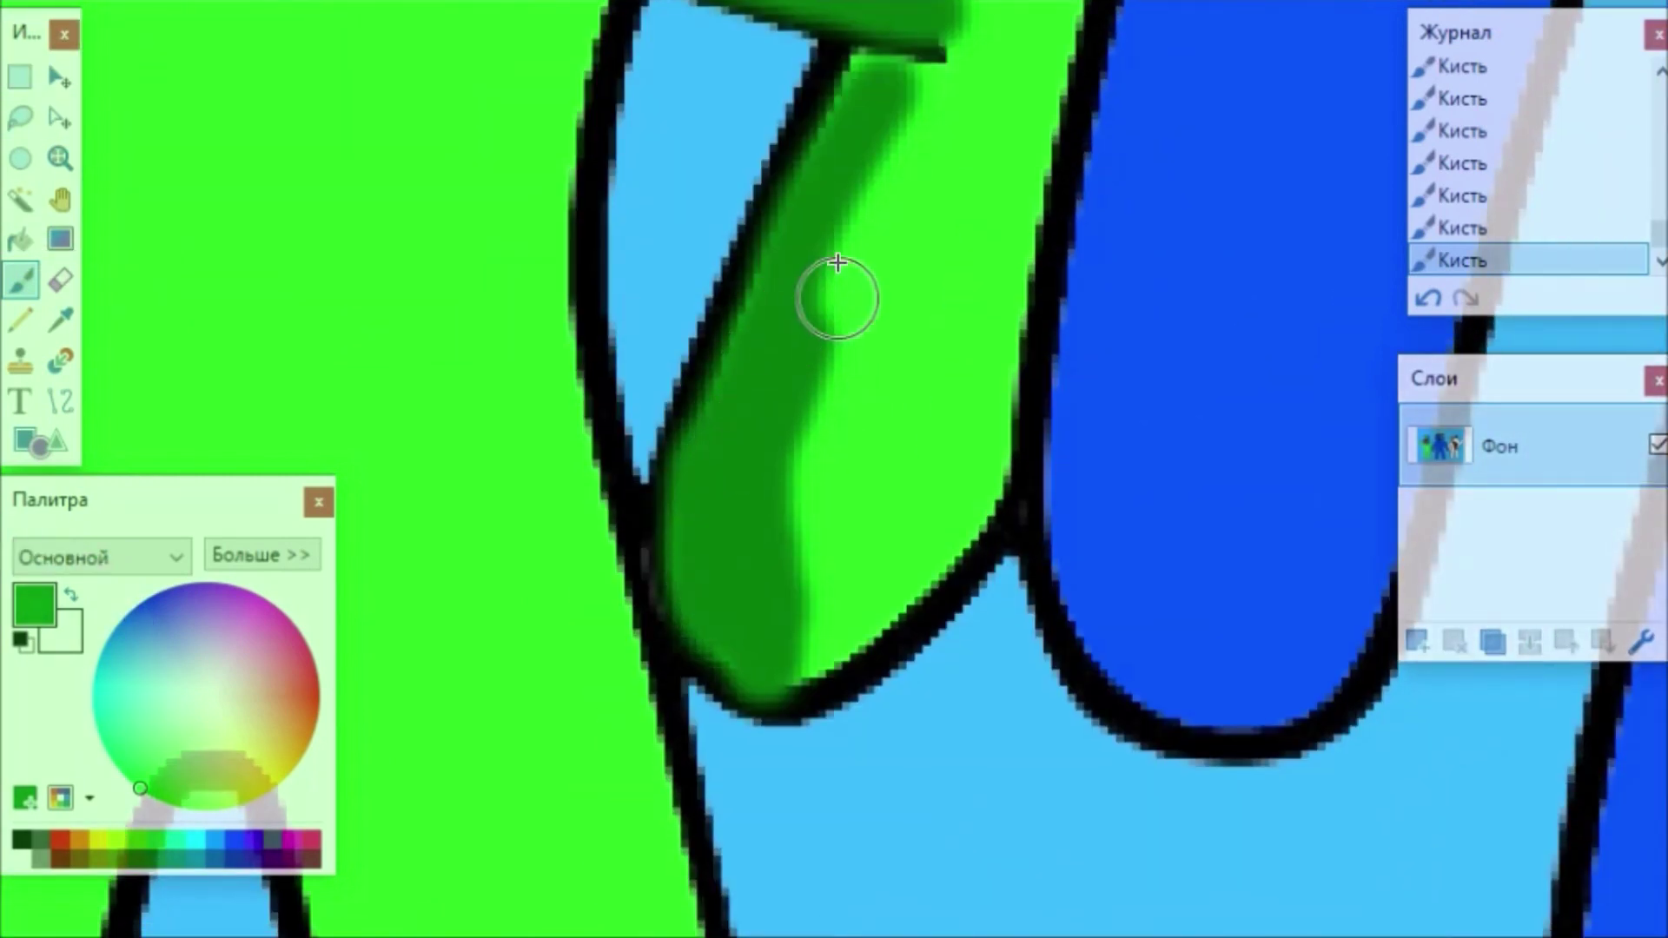
{"action": "mouse_move", "coordinate": [878, 97]}
{"action": "left_mouse_down"}
{"action": "mouse_move", "coordinate": [829, 271]}
{"action": "mouse_move", "coordinate": [659, 449]}
{"action": "mouse_move", "coordinate": [653, 488]}
{"action": "left_mouse_up"}
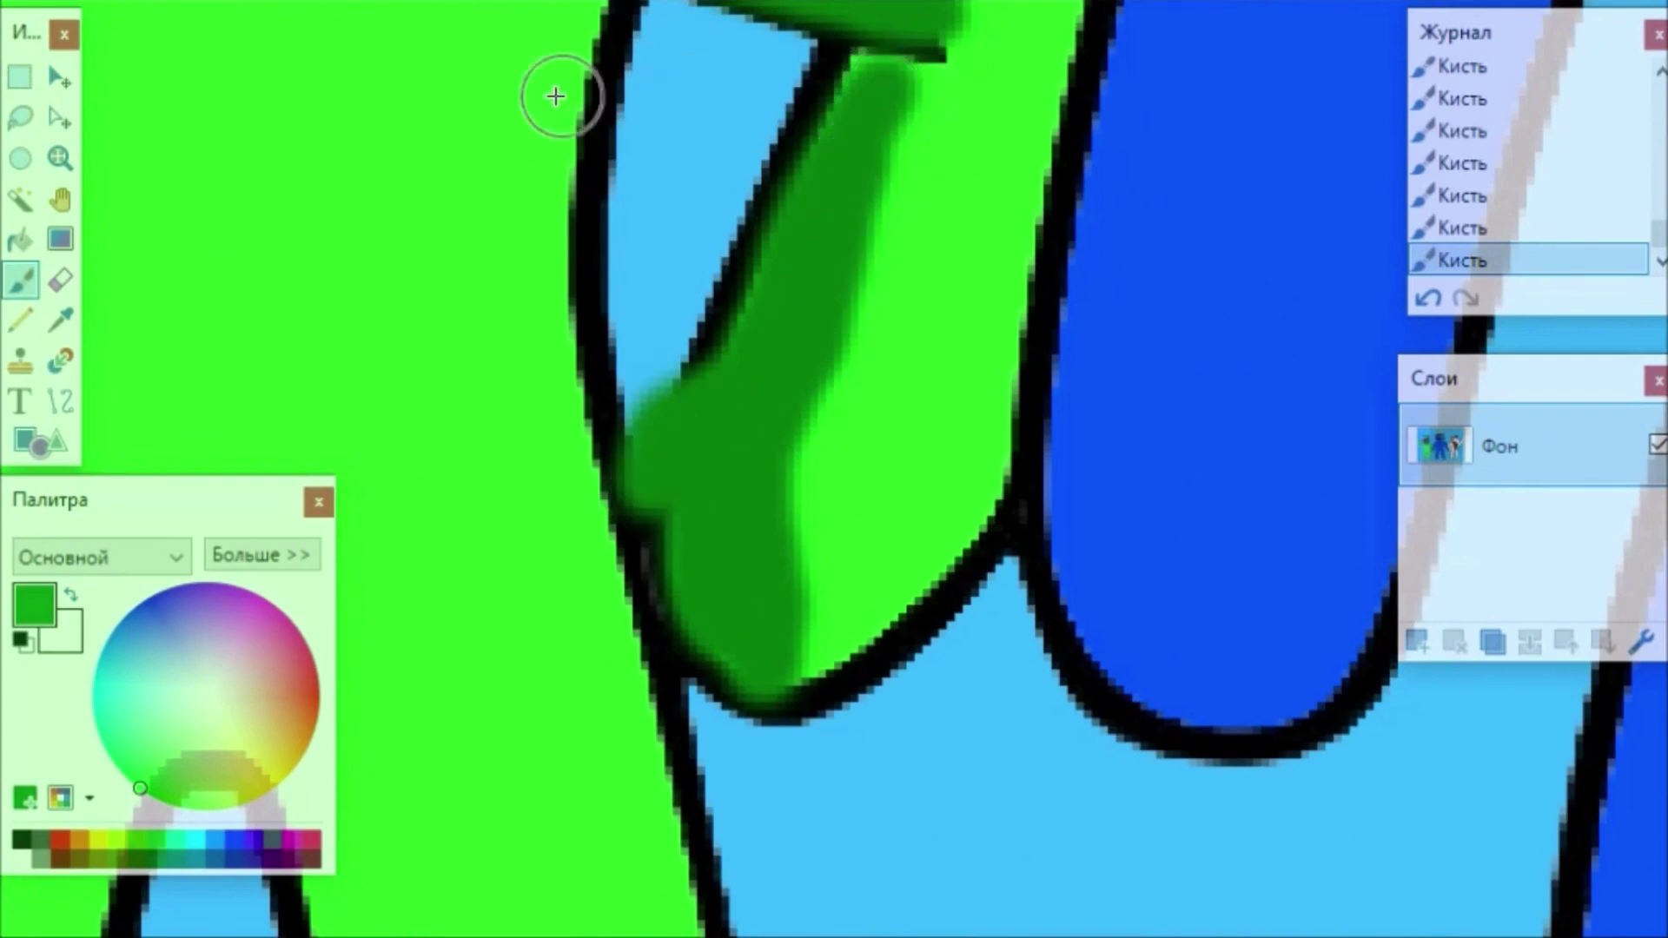
{"action": "left_click", "coordinate": [416, 2]}
{"action": "mouse_move", "coordinate": [837, 261]}
{"action": "left_mouse_down"}
{"action": "mouse_move", "coordinate": [777, 475]}
{"action": "mouse_move", "coordinate": [786, 669]}
{"action": "left_mouse_up"}
{"action": "mouse_move", "coordinate": [822, 238]}
{"action": "left_mouse_down"}
{"action": "mouse_move", "coordinate": [871, 142]}
{"action": "mouse_move", "coordinate": [821, 276]}
{"action": "left_mouse_up"}
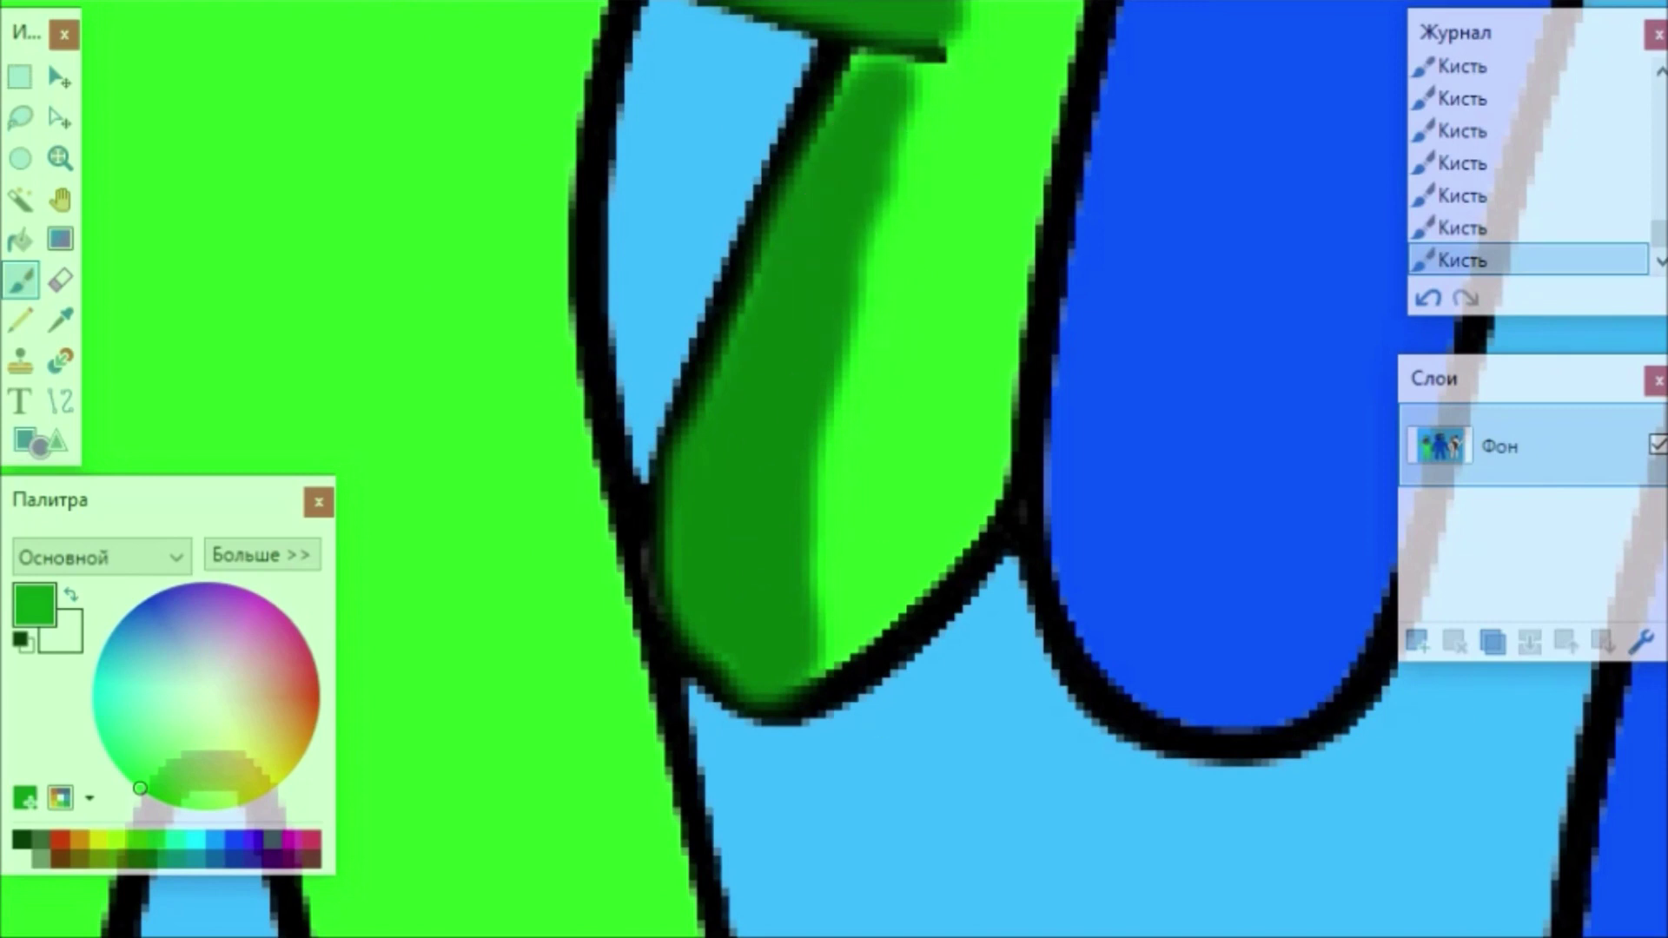
Shade the inner edges and soles of both of the green figure's legs dark green with the Brush at size 20.
{"action": "key", "text": "ctrl+minus"}
{"action": "key", "text": "ctrl+minus"}
{"action": "key", "text": "ctrl+minus"}
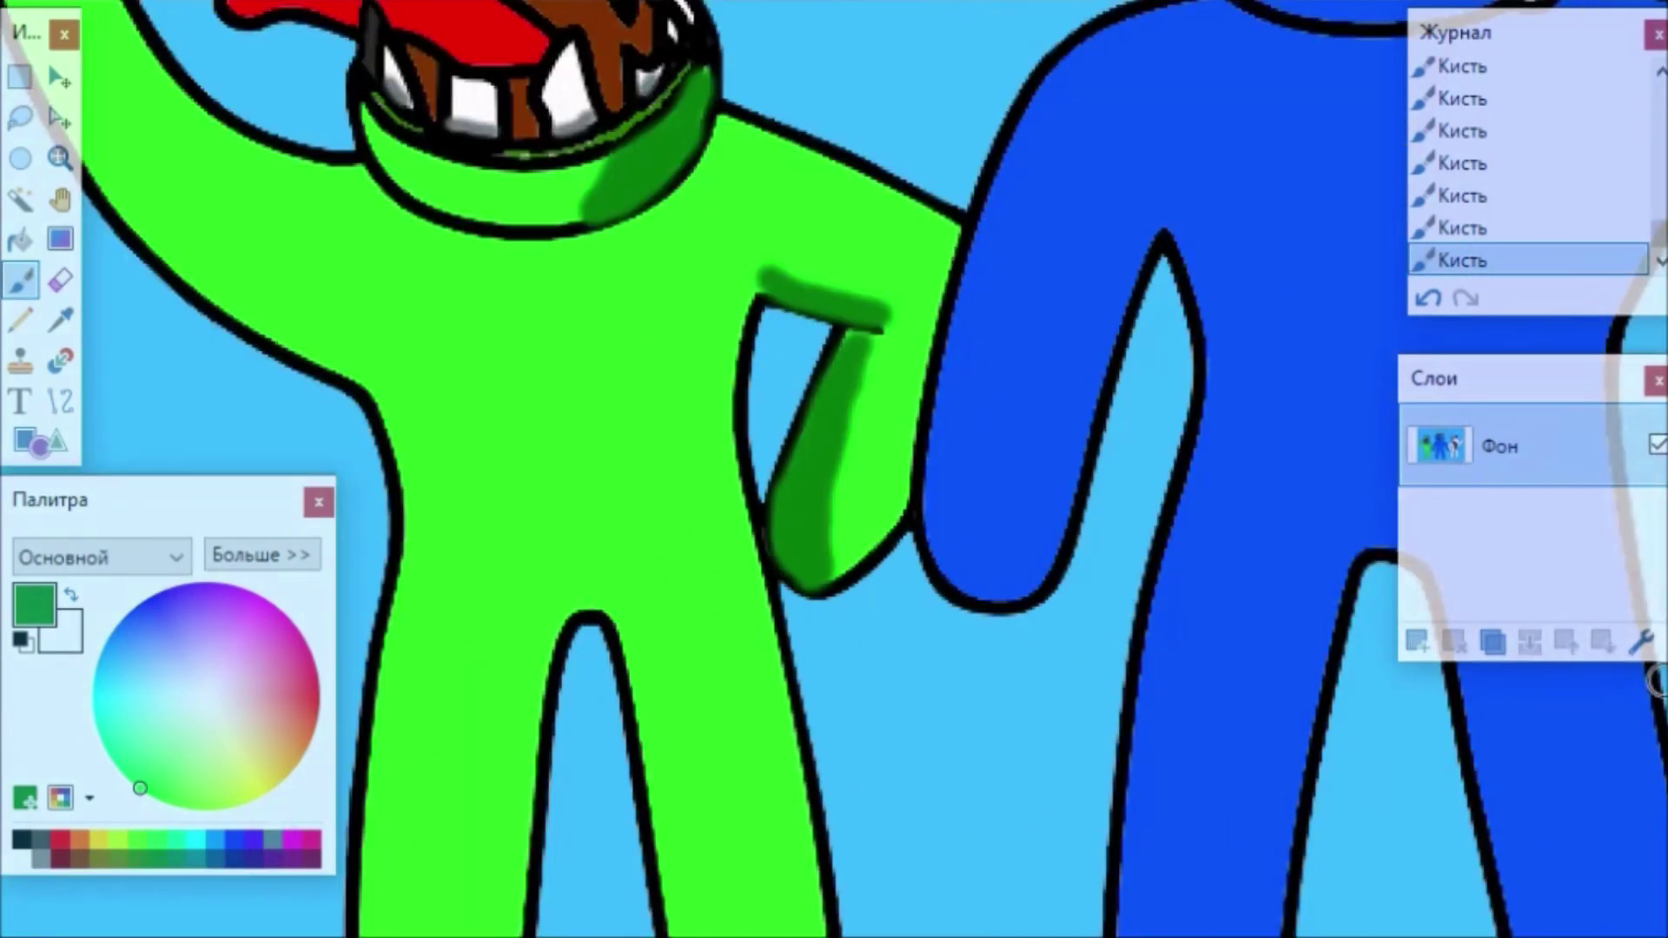
{"action": "scroll", "coordinate": [782, 362], "scroll_direction": "down", "scroll_amount": 5}
{"action": "left_click", "coordinate": [396, 2]}
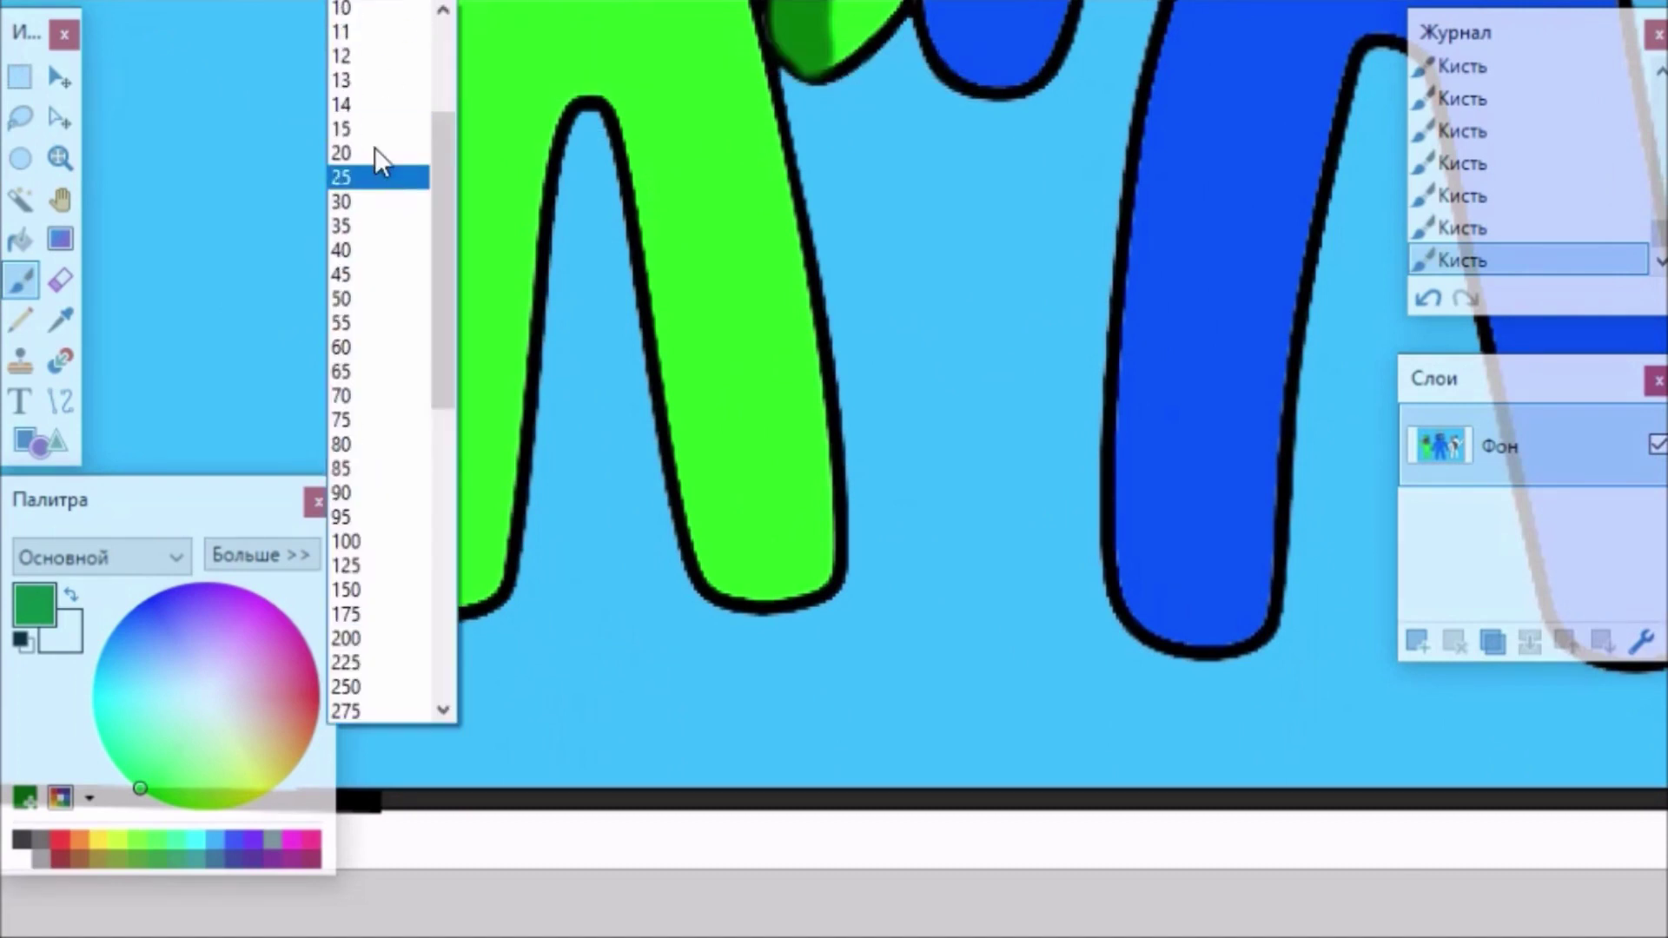
{"action": "left_click", "coordinate": [374, 151]}
{"action": "mouse_move", "coordinate": [636, 104]}
{"action": "left_mouse_down"}
{"action": "mouse_move", "coordinate": [717, 574]}
{"action": "mouse_move", "coordinate": [817, 578]}
{"action": "left_mouse_up"}
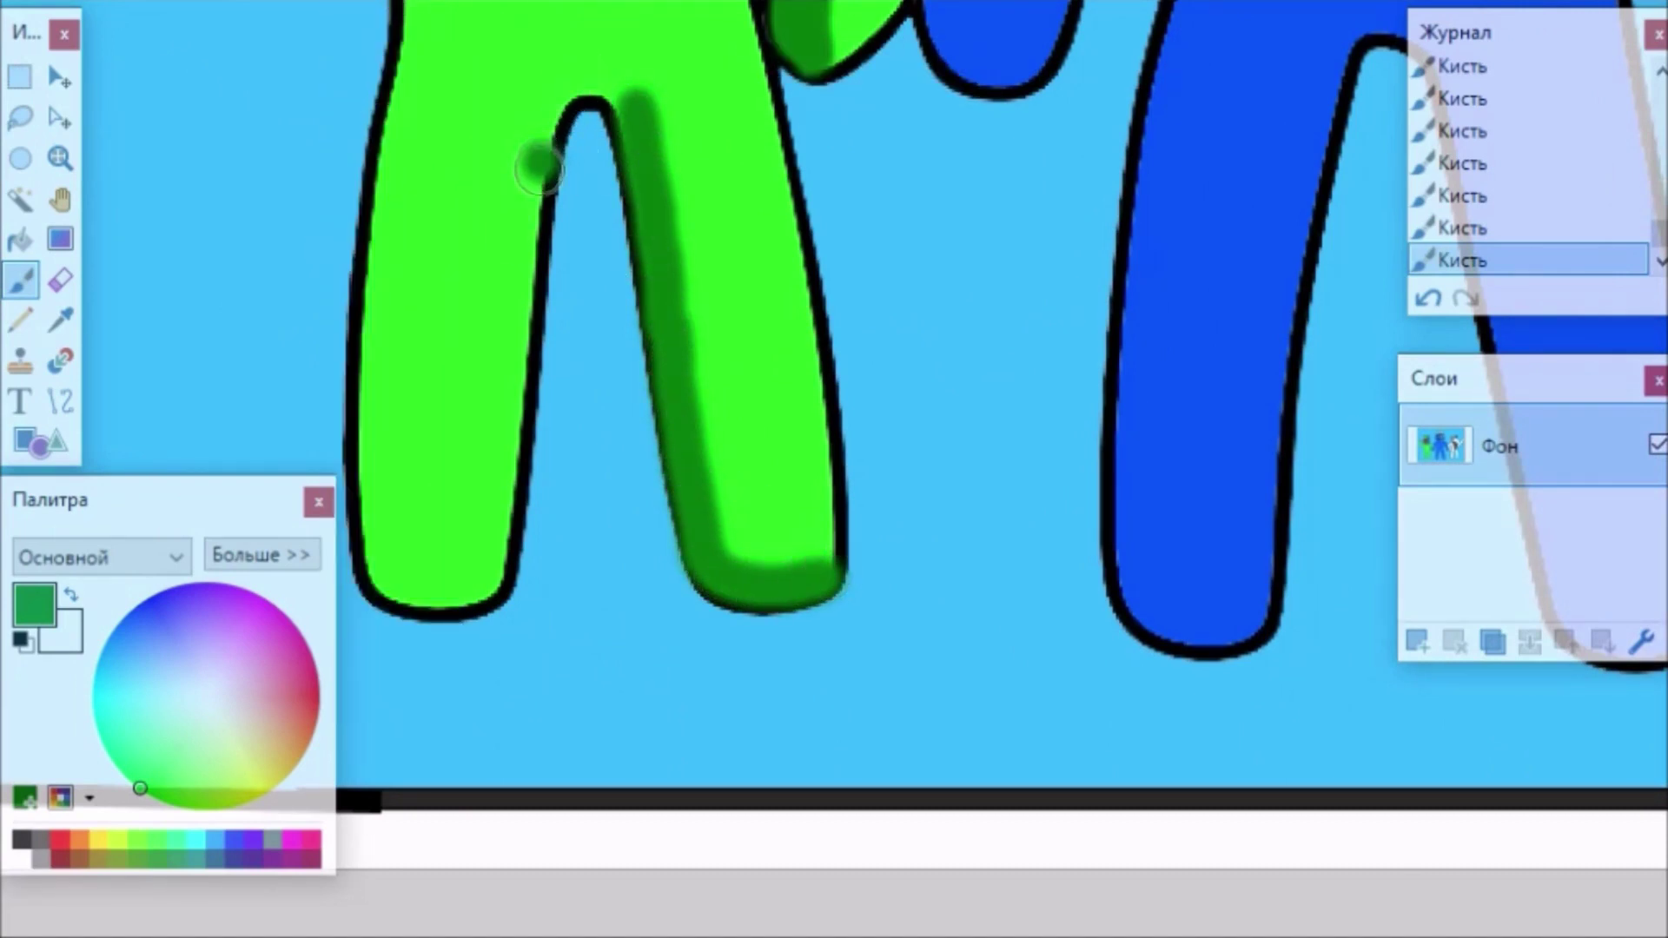
{"action": "mouse_move", "coordinate": [539, 168]}
{"action": "left_mouse_down"}
{"action": "mouse_move", "coordinate": [488, 504]}
{"action": "mouse_move", "coordinate": [450, 572]}
{"action": "mouse_move", "coordinate": [391, 580]}
{"action": "left_mouse_up"}
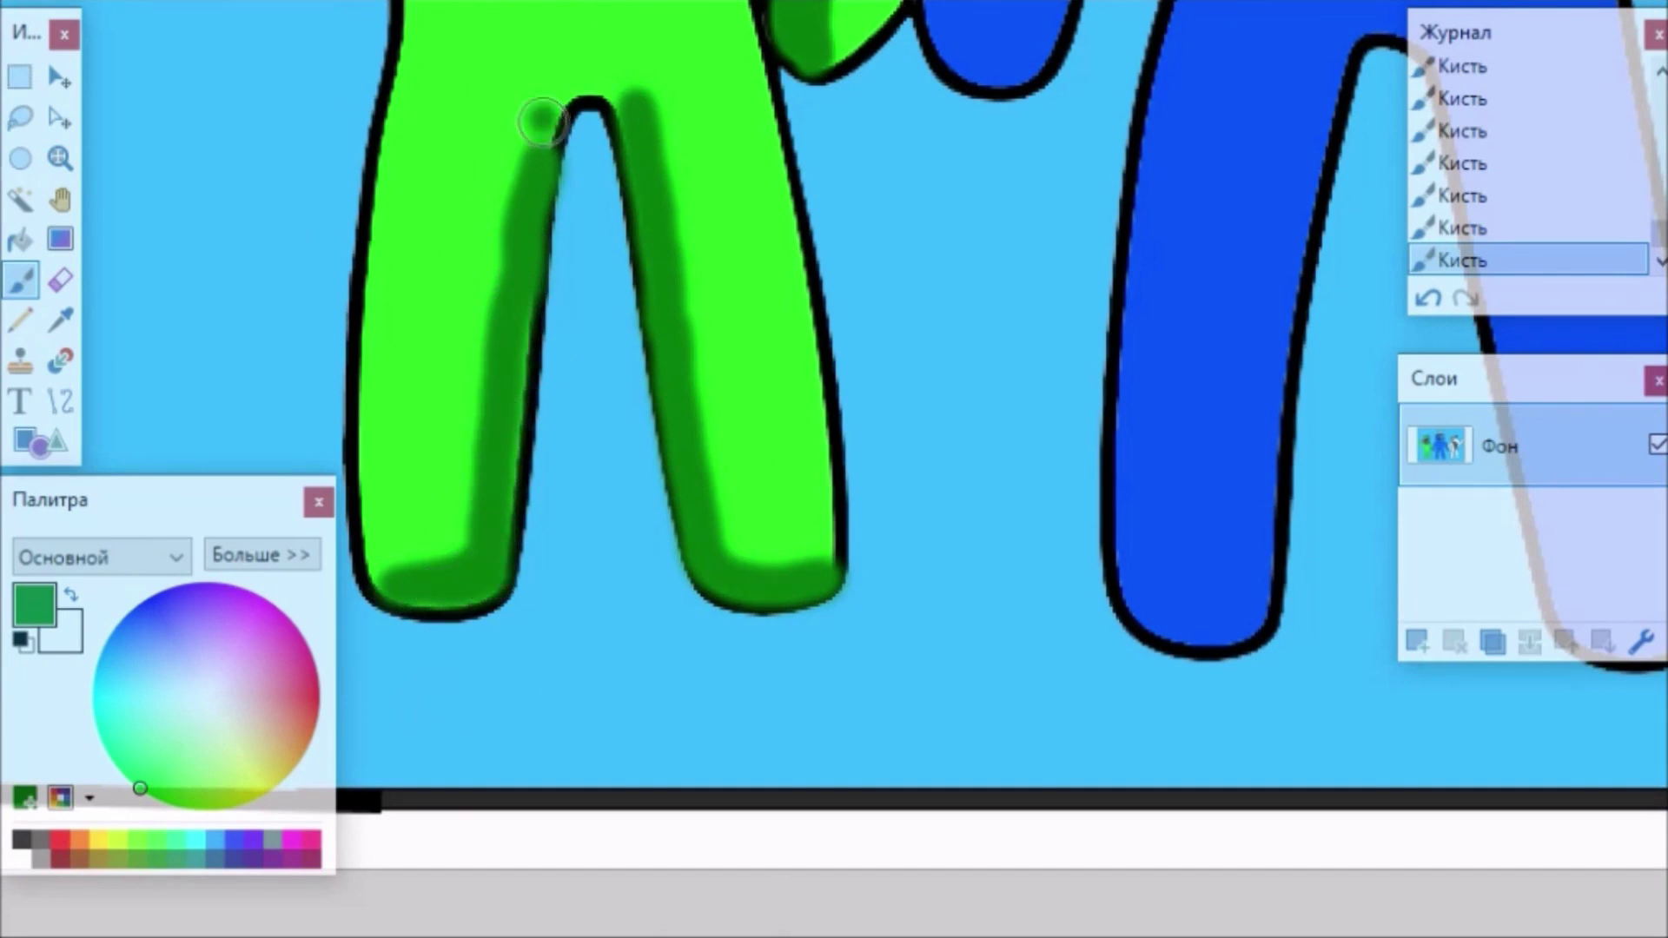
{"action": "left_click_drag", "start_coordinate": [541, 122], "coordinate": [529, 232]}
{"action": "mouse_move", "coordinate": [502, 344]}
{"action": "left_mouse_down"}
{"action": "mouse_move", "coordinate": [462, 516]}
{"action": "mouse_move", "coordinate": [402, 573]}
{"action": "left_mouse_up"}
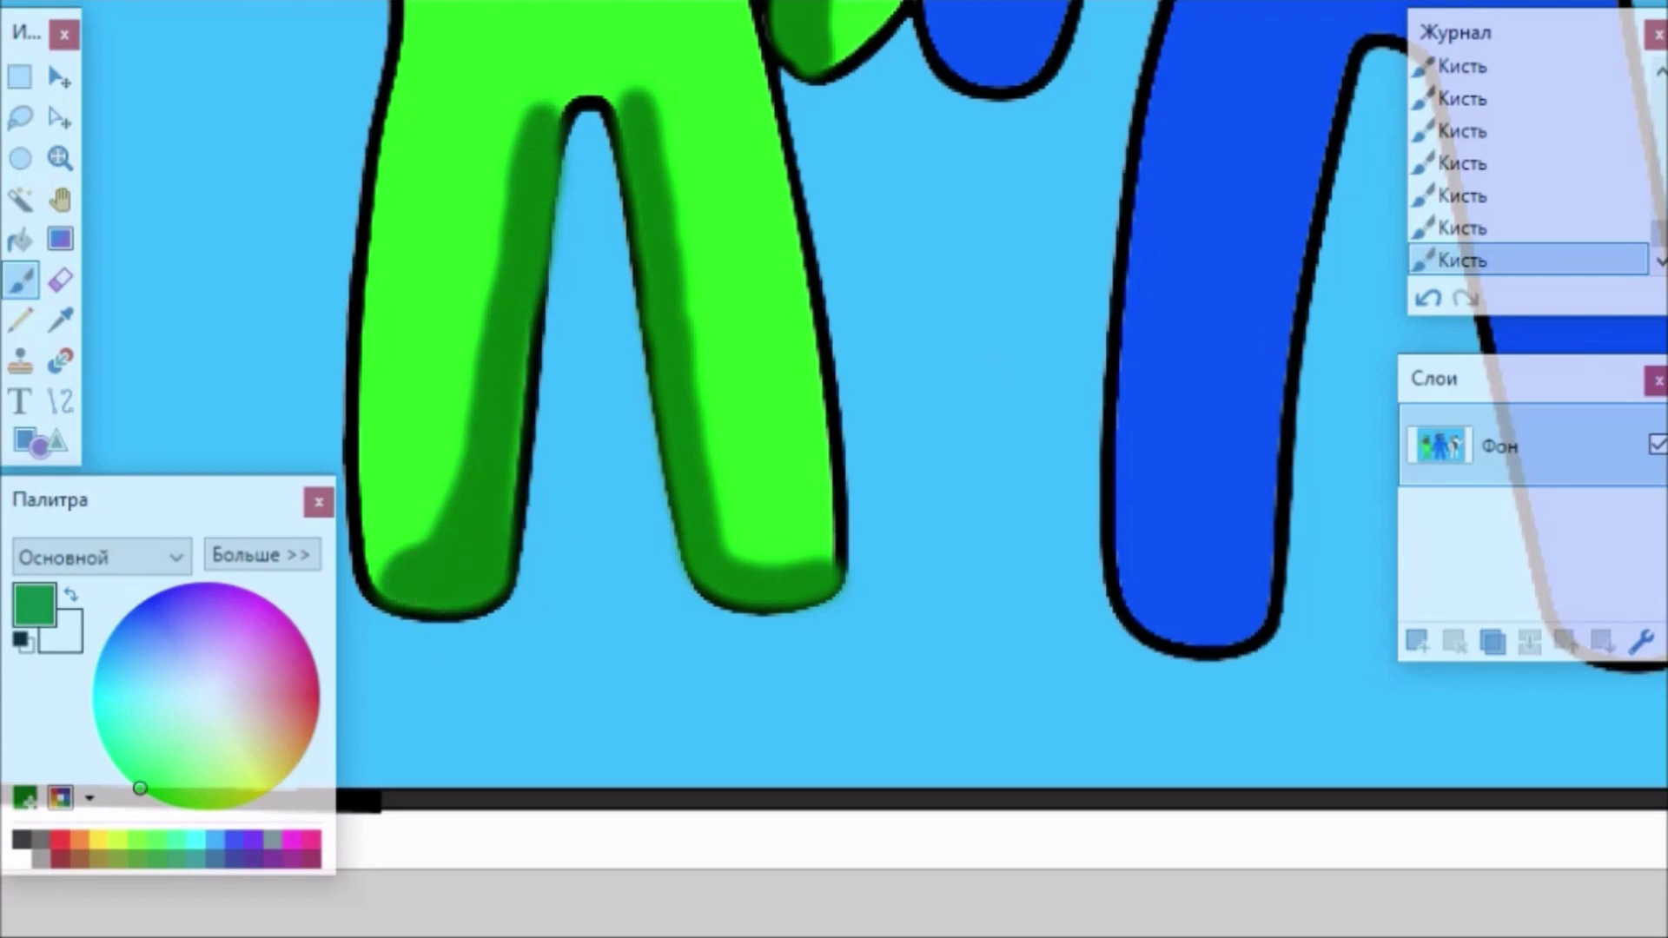
Swap the primary colour to white and brush highlights onto the lower drop and upper end of the blue figure's drool.
{"action": "scroll", "coordinate": [1377, 874], "scroll_direction": "down", "scroll_amount": 2}
{"action": "scroll", "coordinate": [1616, 681], "scroll_direction": "up", "scroll_amount": 4}
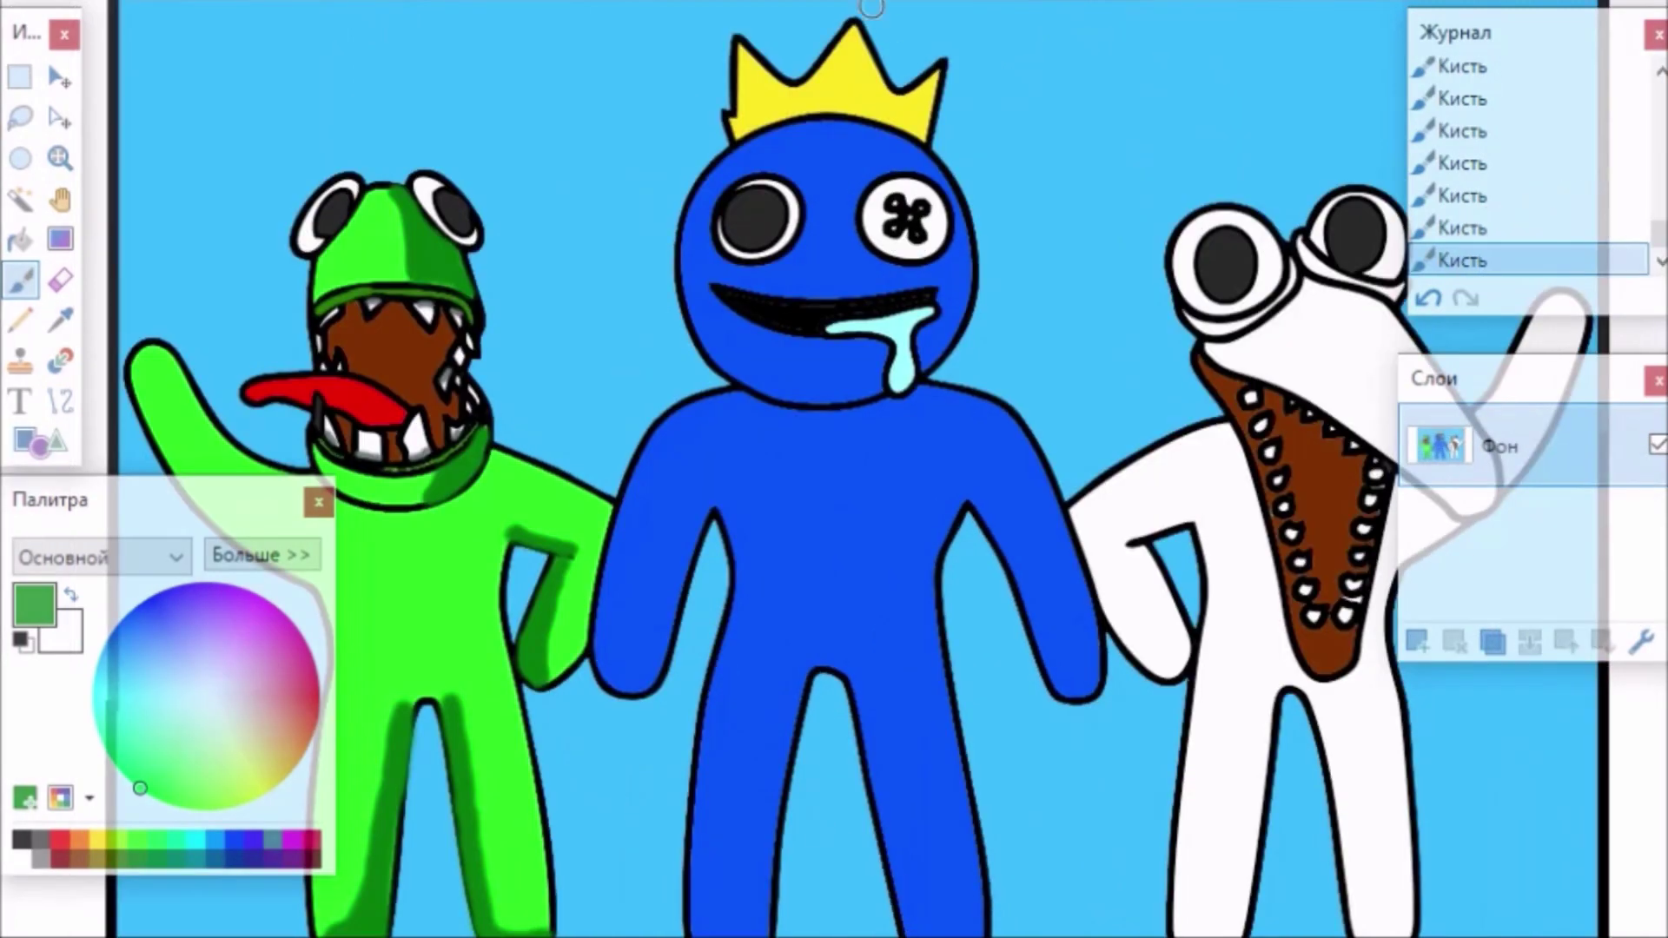
{"action": "scroll", "coordinate": [833, 469], "scroll_direction": "up", "scroll_amount": 2}
{"action": "scroll", "coordinate": [833, 469], "scroll_direction": "down", "scroll_amount": 3}
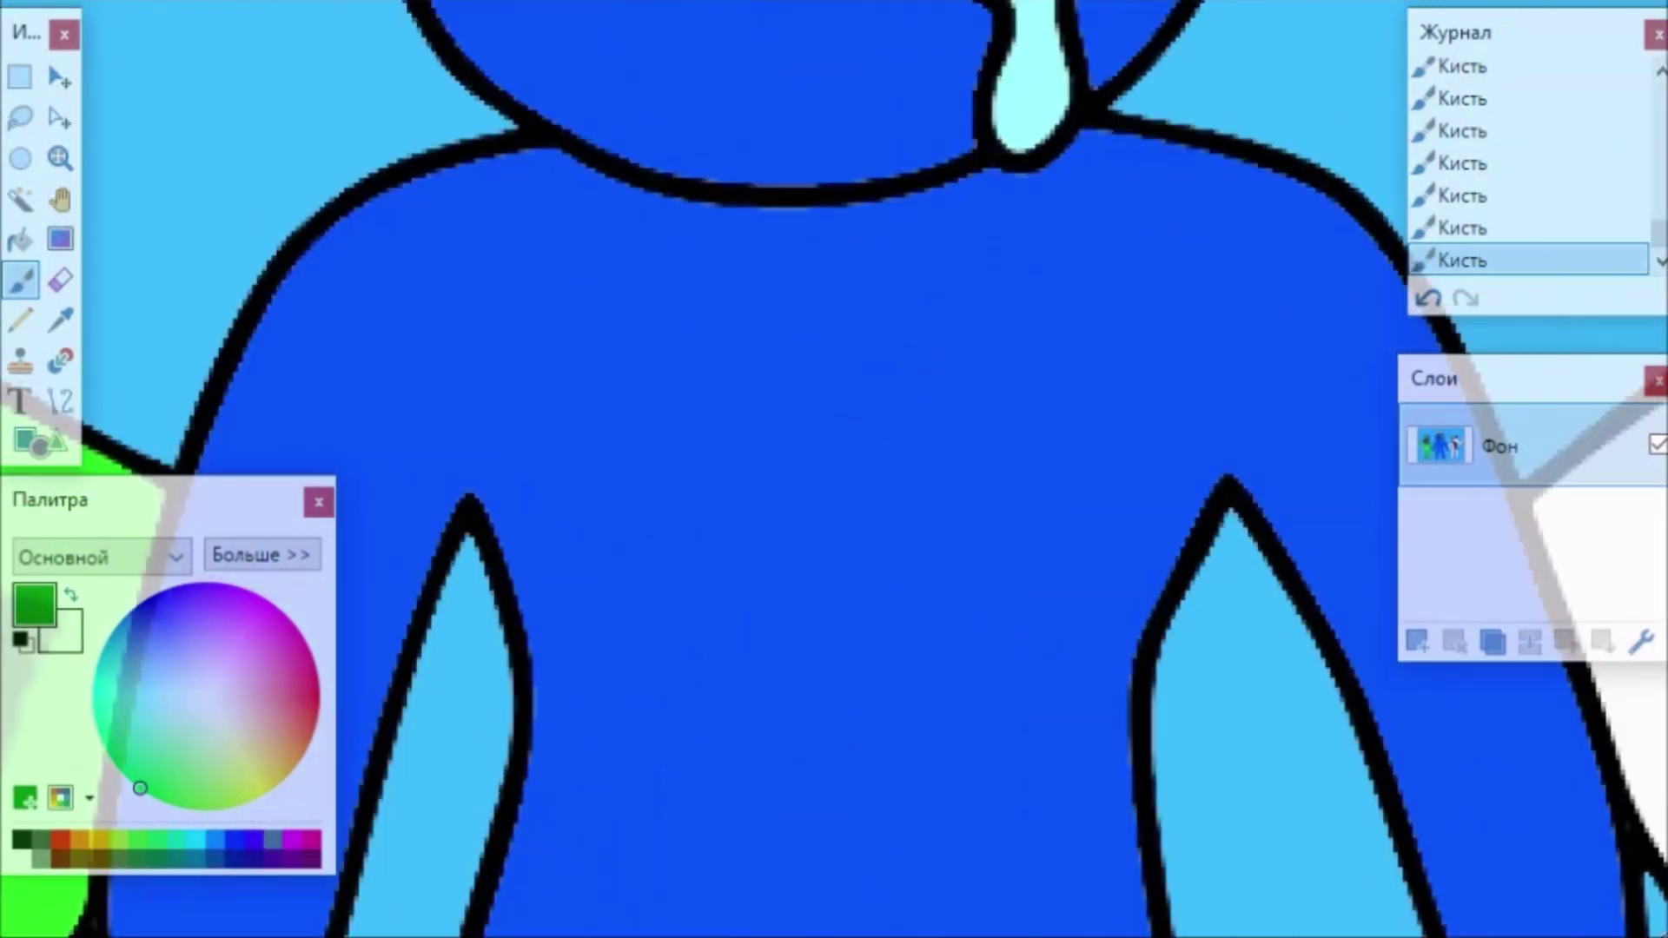
{"action": "scroll", "coordinate": [834, 469], "scroll_direction": "up", "scroll_amount": 3}
{"action": "scroll", "coordinate": [834, 469], "scroll_direction": "up", "scroll_amount": 2}
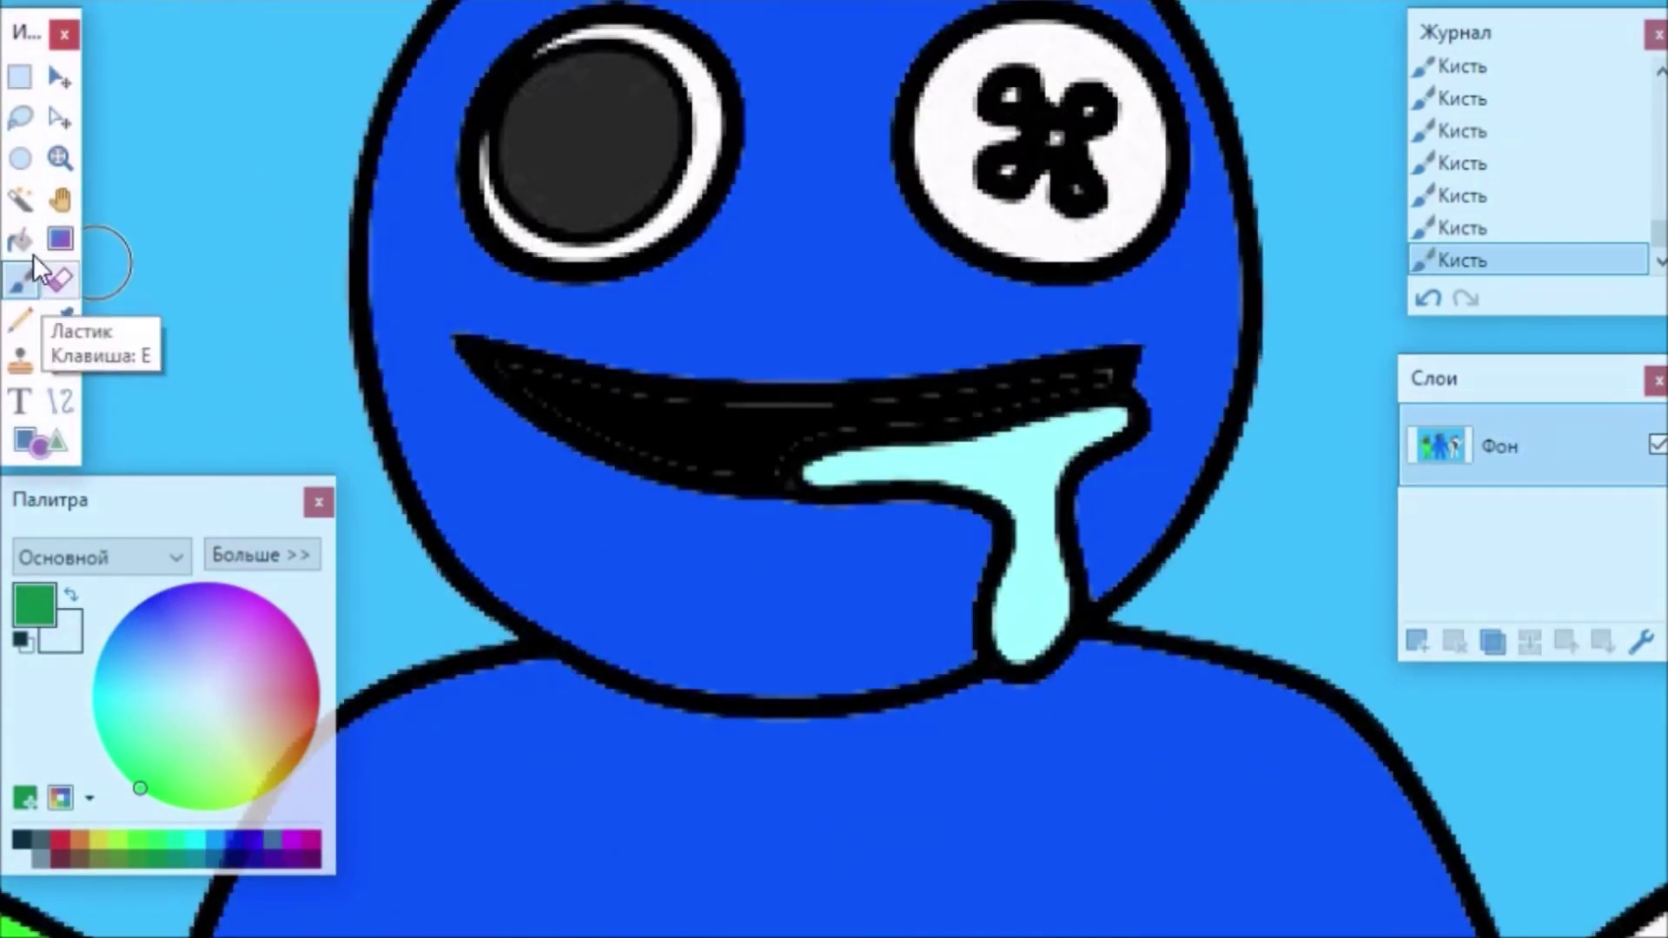
{"action": "left_click", "coordinate": [23, 275]}
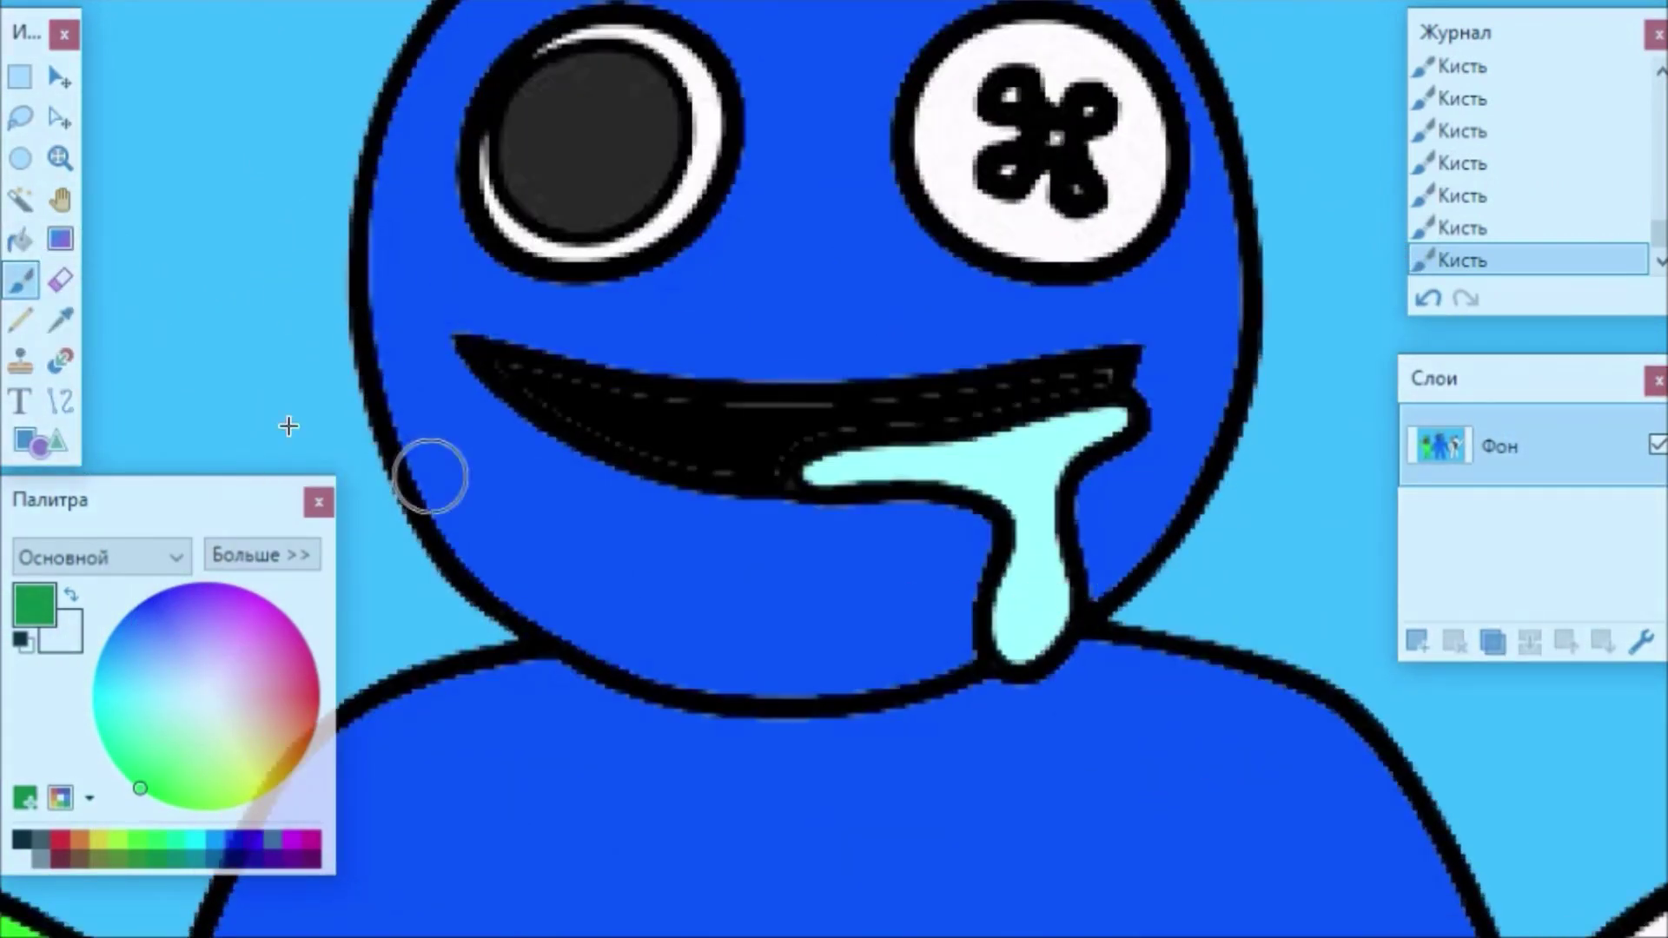
{"action": "left_click", "coordinate": [69, 594]}
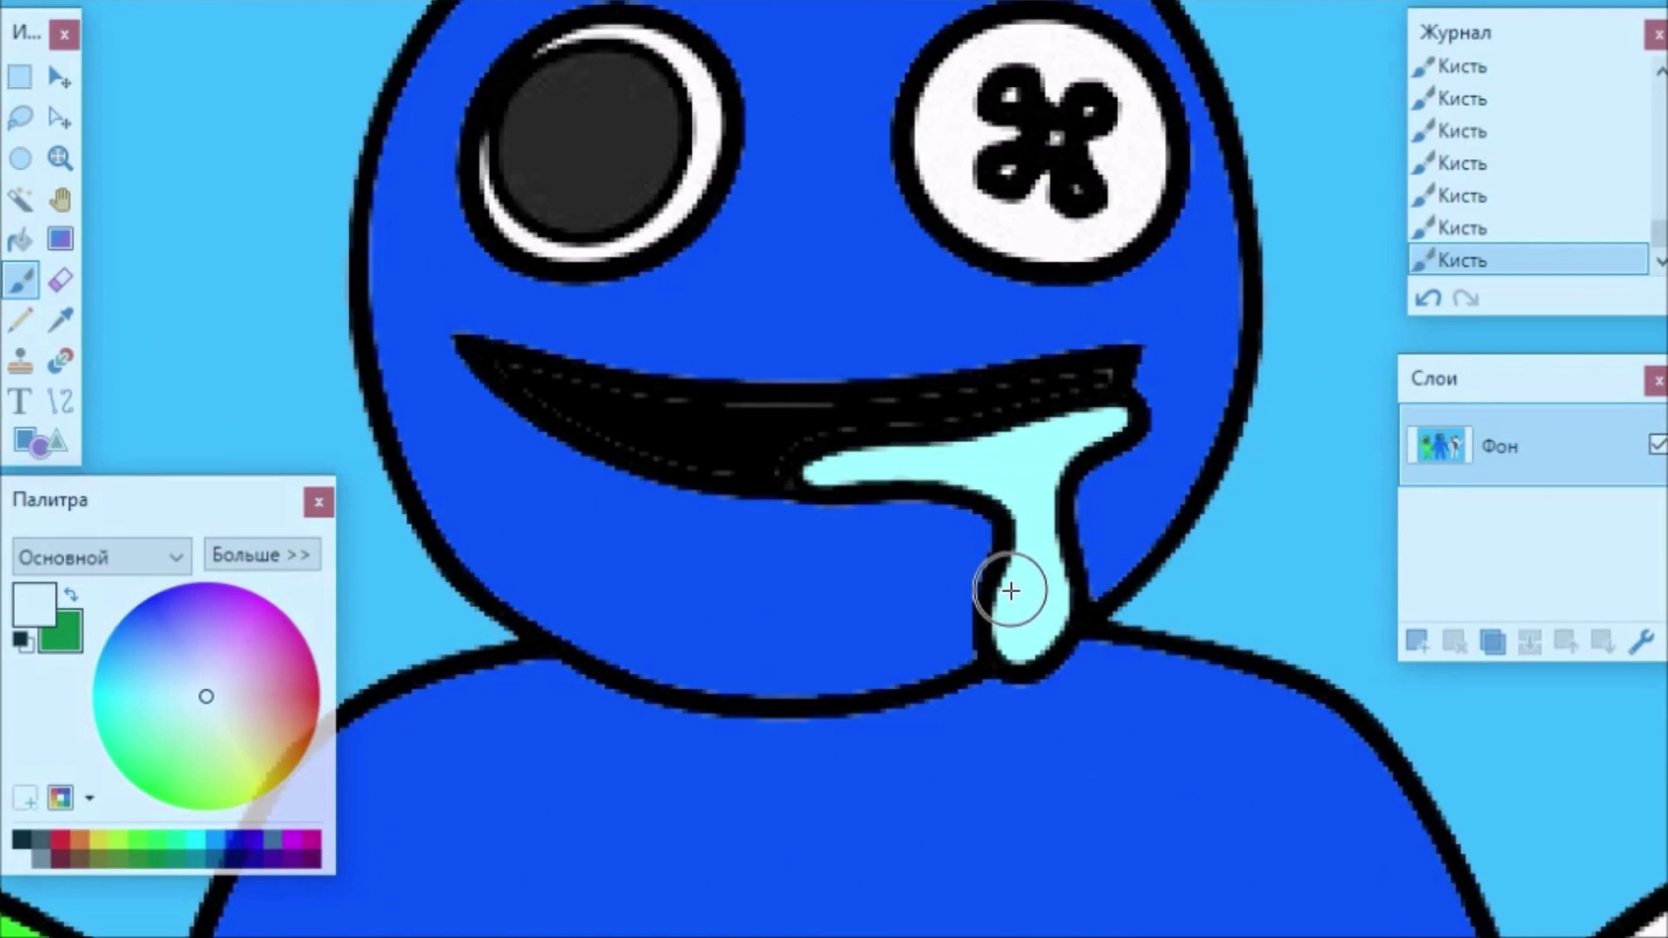
{"action": "mouse_move", "coordinate": [1010, 591]}
{"action": "left_mouse_down"}
{"action": "mouse_move", "coordinate": [1009, 648]}
{"action": "mouse_move", "coordinate": [1027, 614]}
{"action": "left_mouse_up"}
{"action": "mouse_move", "coordinate": [1045, 450]}
{"action": "left_mouse_down"}
{"action": "mouse_move", "coordinate": [1097, 435]}
{"action": "mouse_move", "coordinate": [1058, 432]}
{"action": "left_mouse_up"}
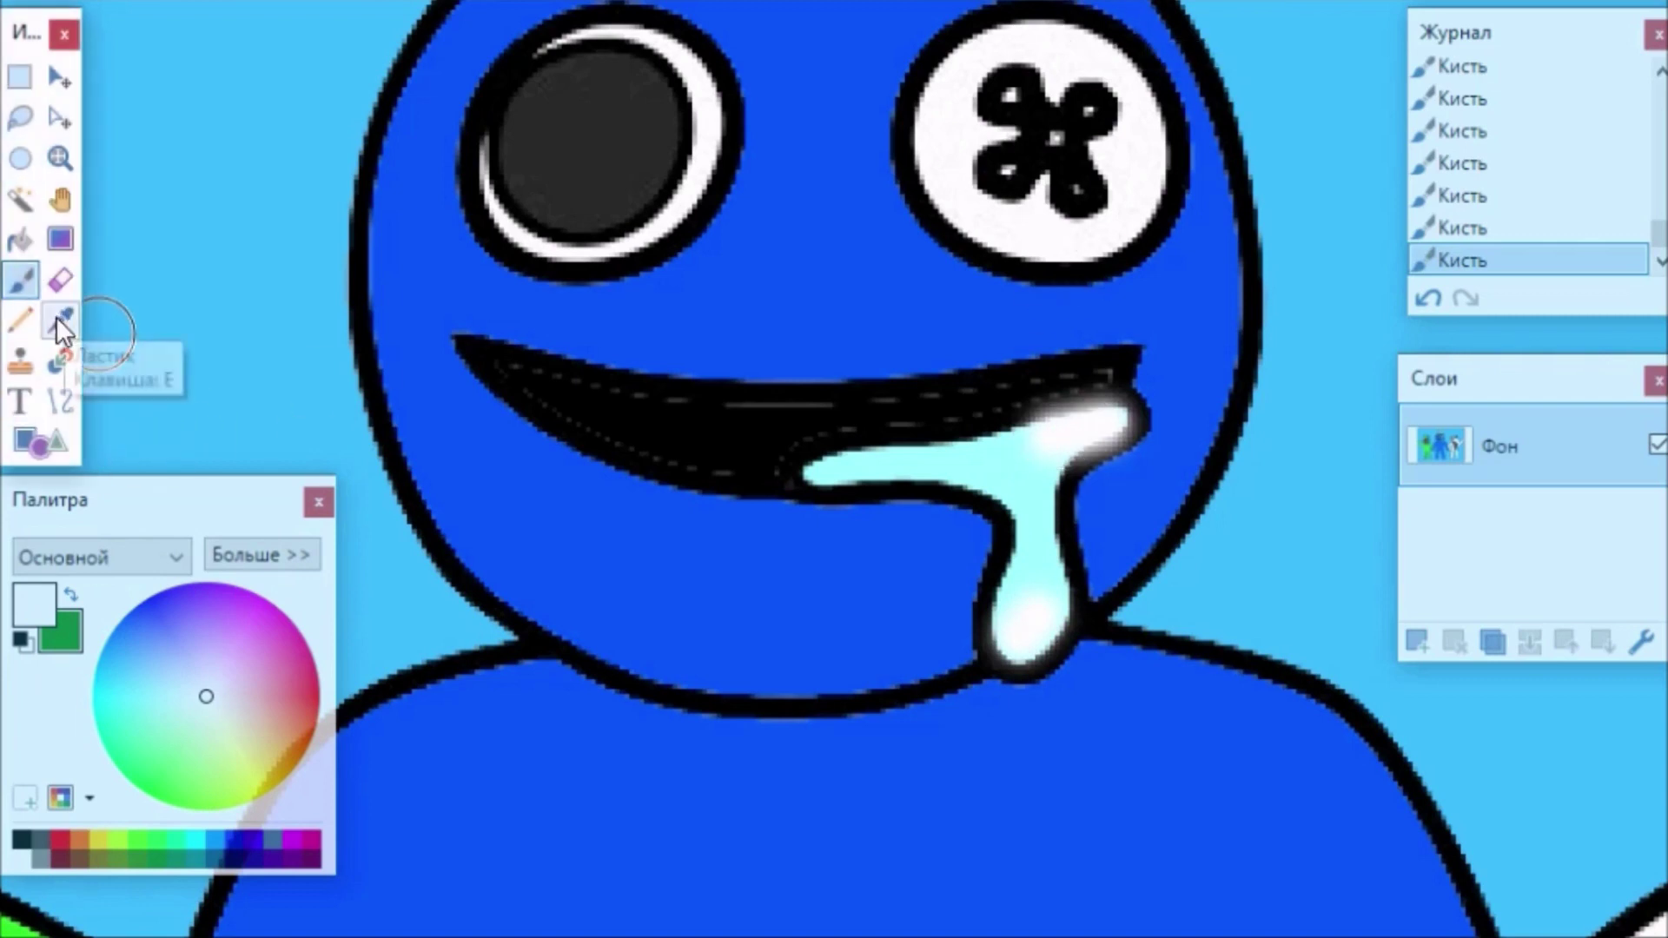
Shade the lower right edge of the blue figure's button eye pale cyan with a smaller Brush.
{"action": "left_click", "coordinate": [35, 279]}
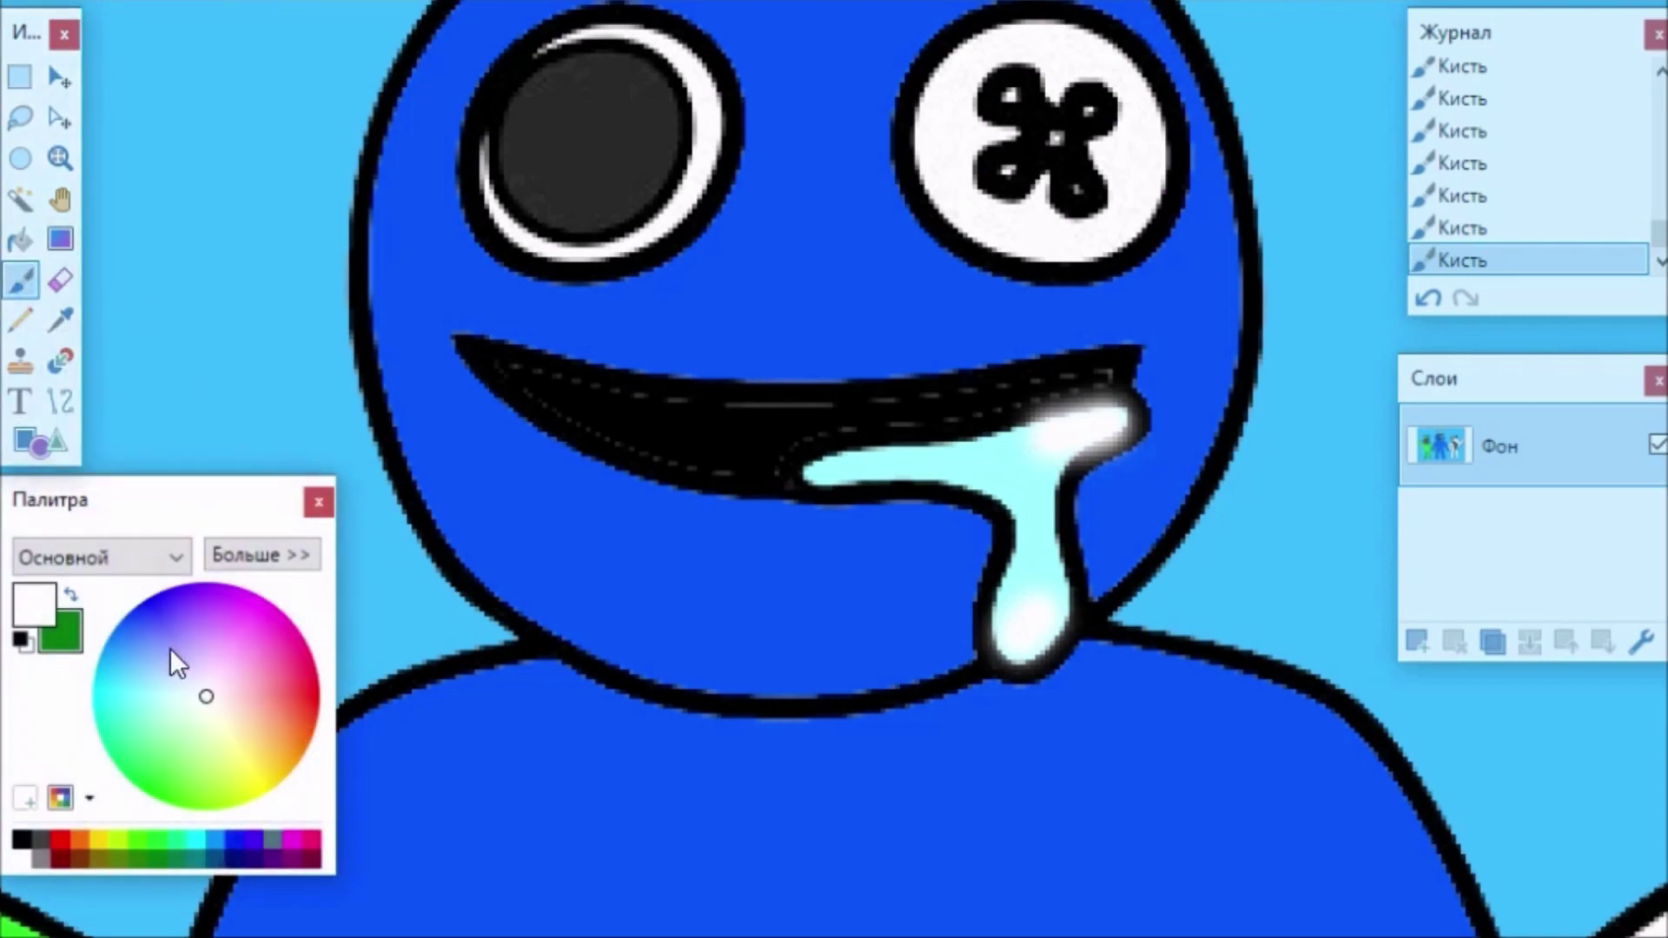
{"action": "left_click", "coordinate": [165, 708]}
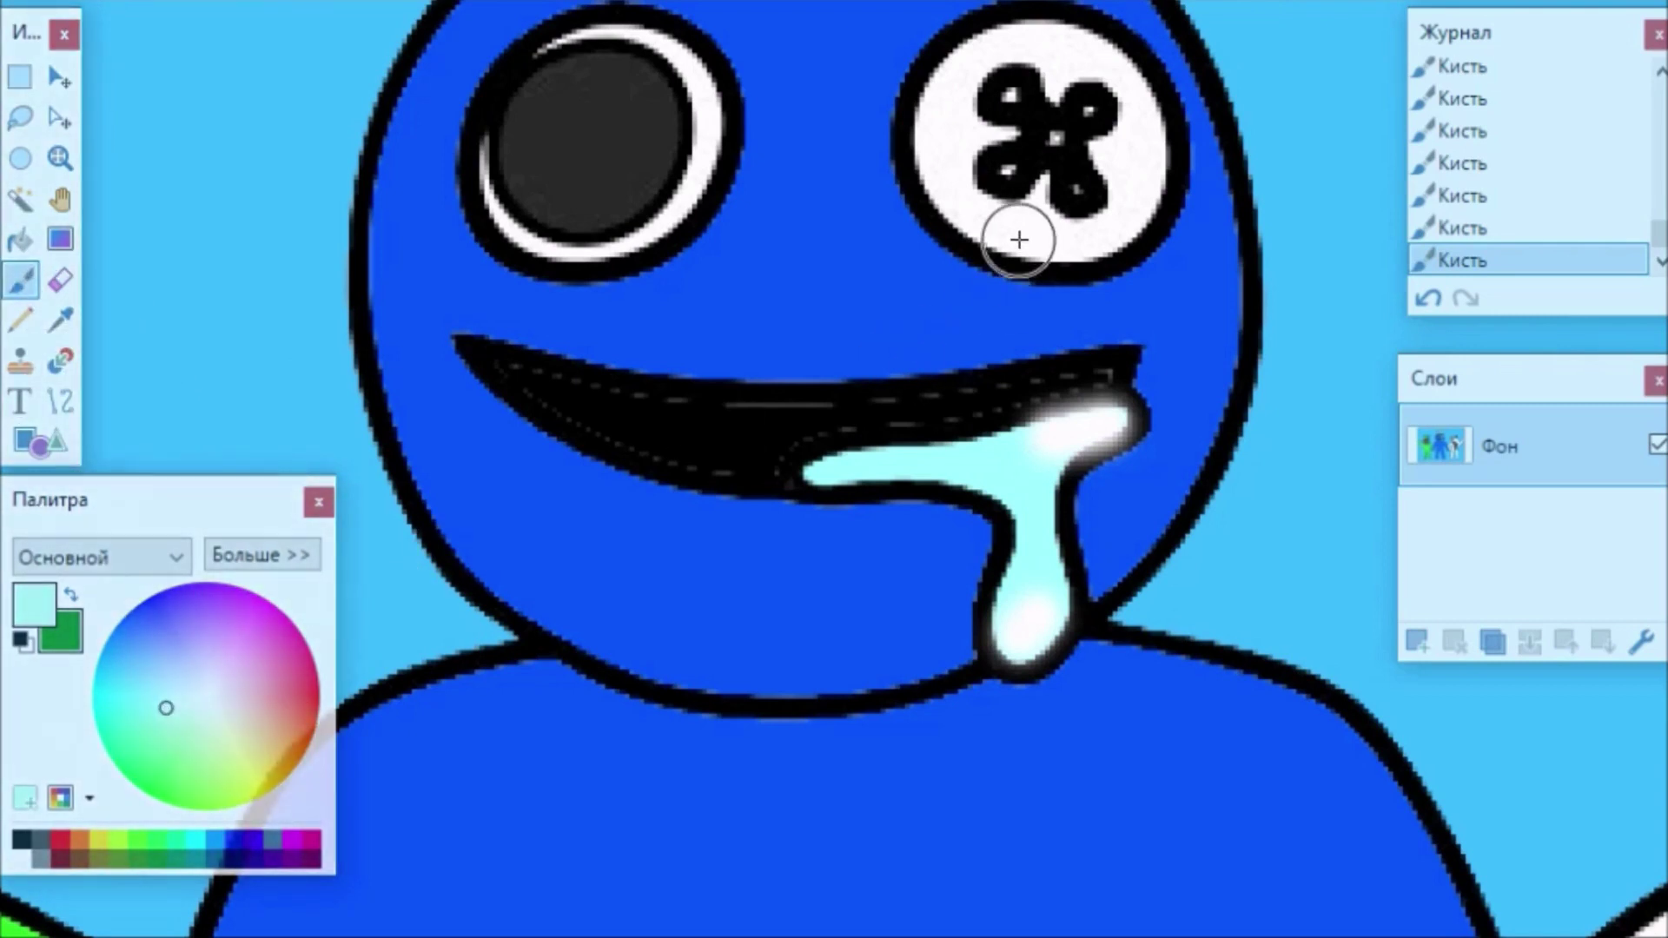
{"action": "left_click", "coordinate": [395, 2]}
{"action": "left_click", "coordinate": [410, 111]}
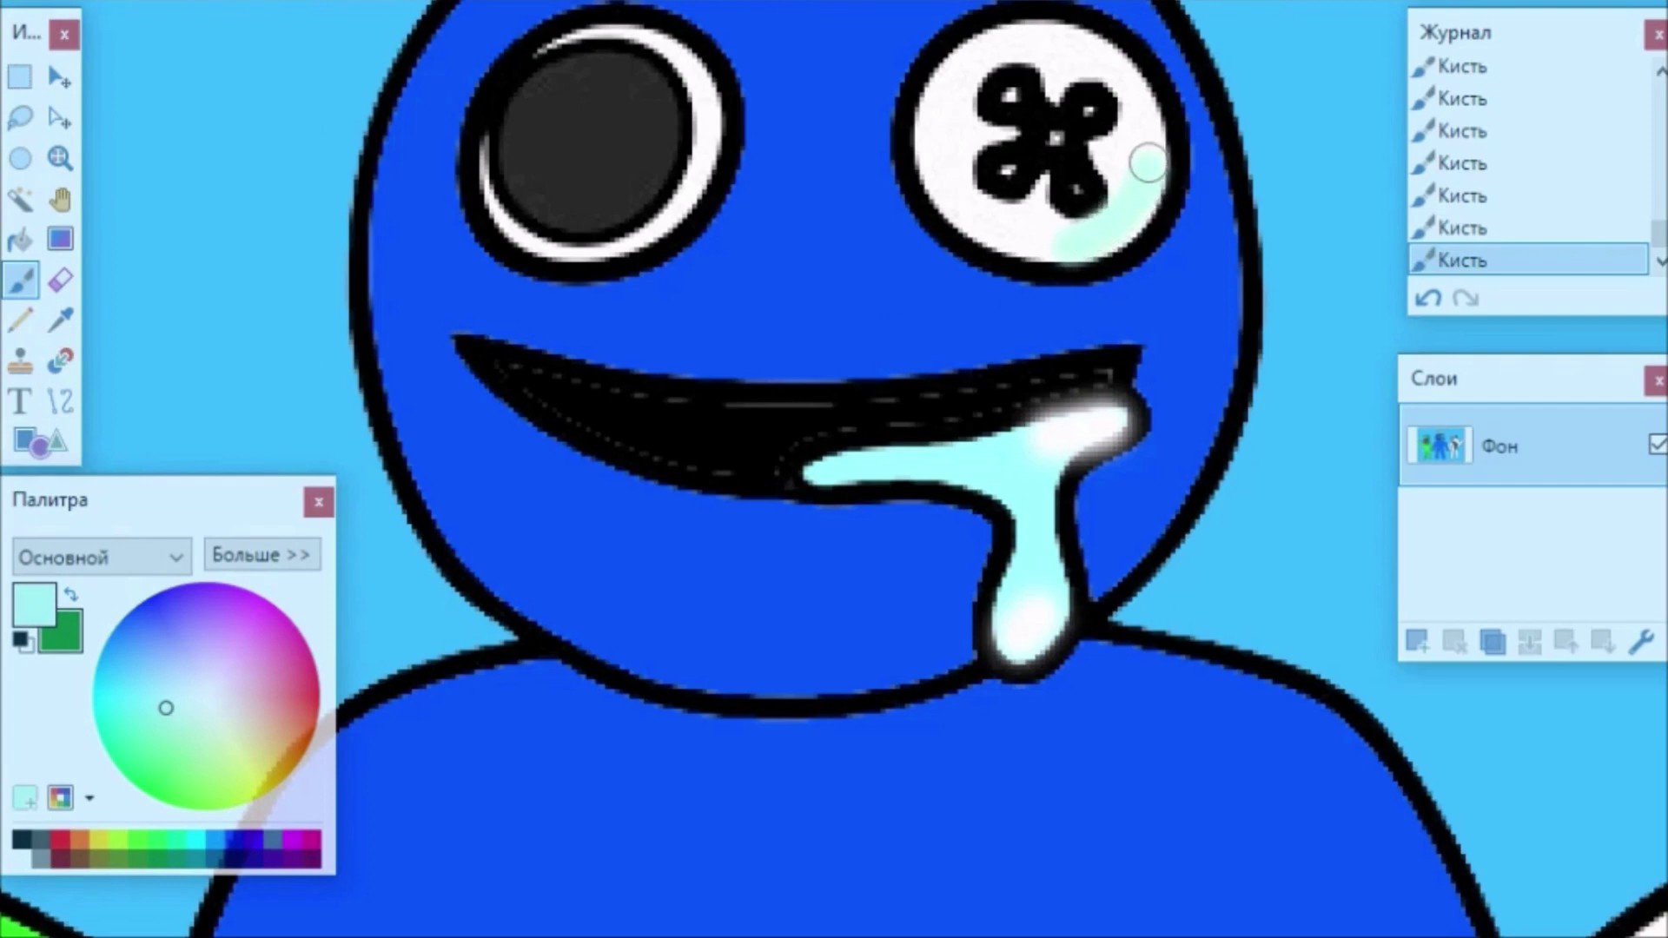
{"action": "scroll", "coordinate": [1545, 689], "scroll_direction": "up", "scroll_amount": 3}
{"action": "scroll", "coordinate": [1198, 613], "scroll_direction": "down", "scroll_amount": 3}
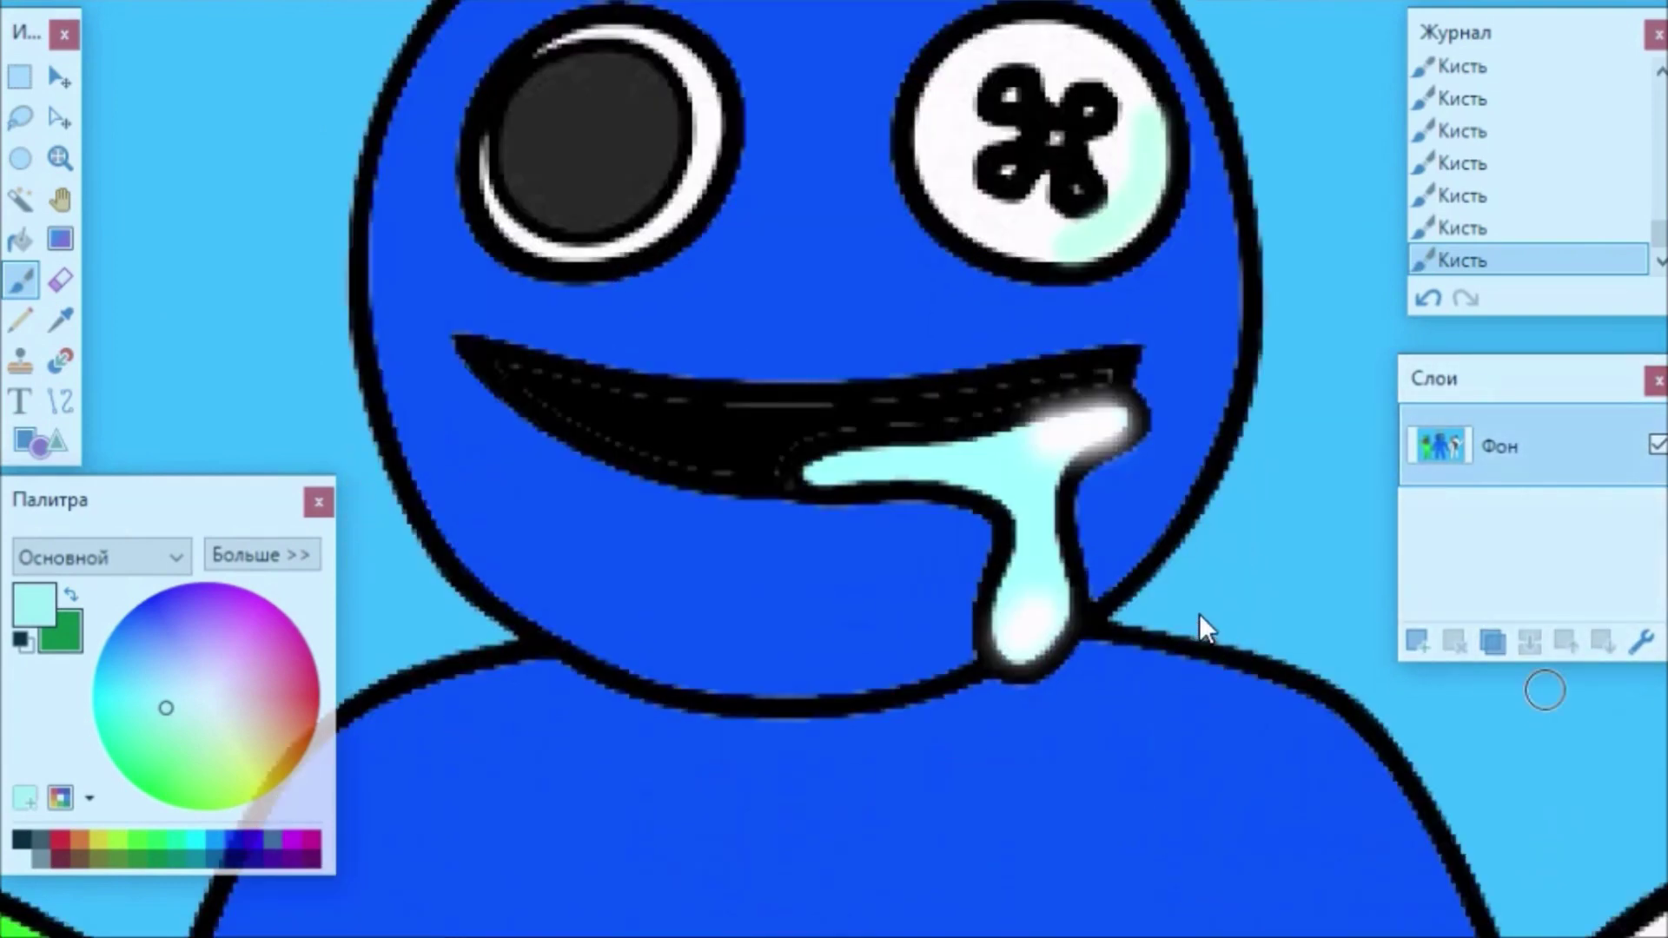
Shade the right half of the blue figure's crown orange with the Brush, deriving the orange from the crown's sampled yellow.
{"action": "scroll", "coordinate": [1352, 399], "scroll_direction": "up", "scroll_amount": 5}
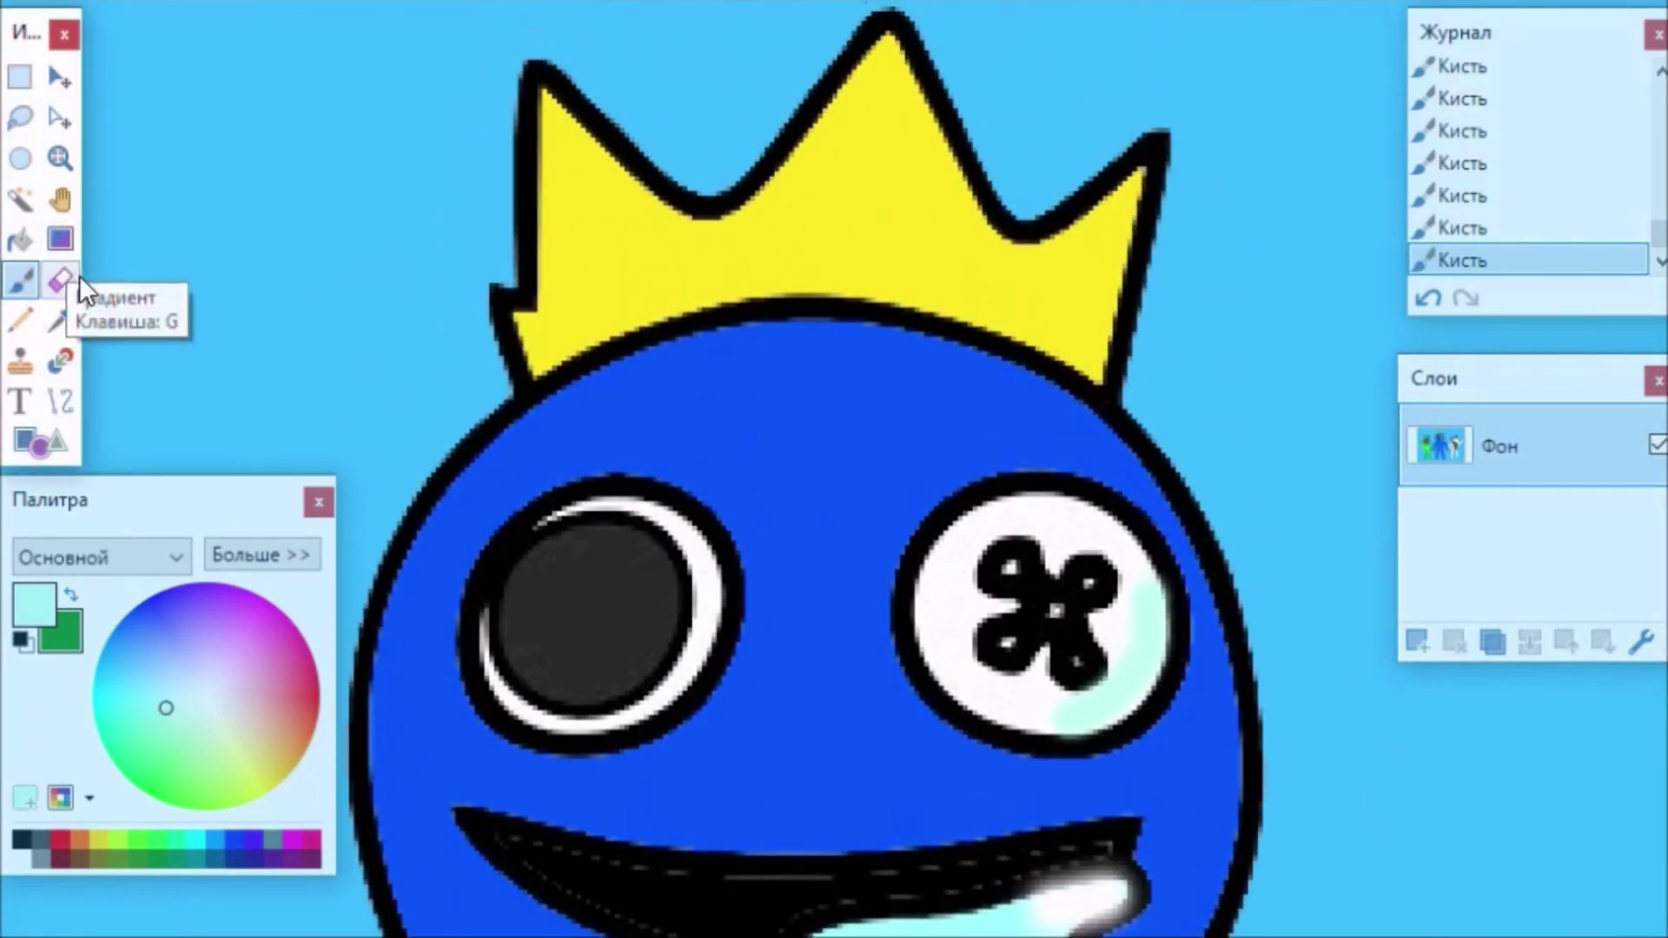
{"action": "left_click", "coordinate": [60, 320]}
{"action": "left_click", "coordinate": [584, 237]}
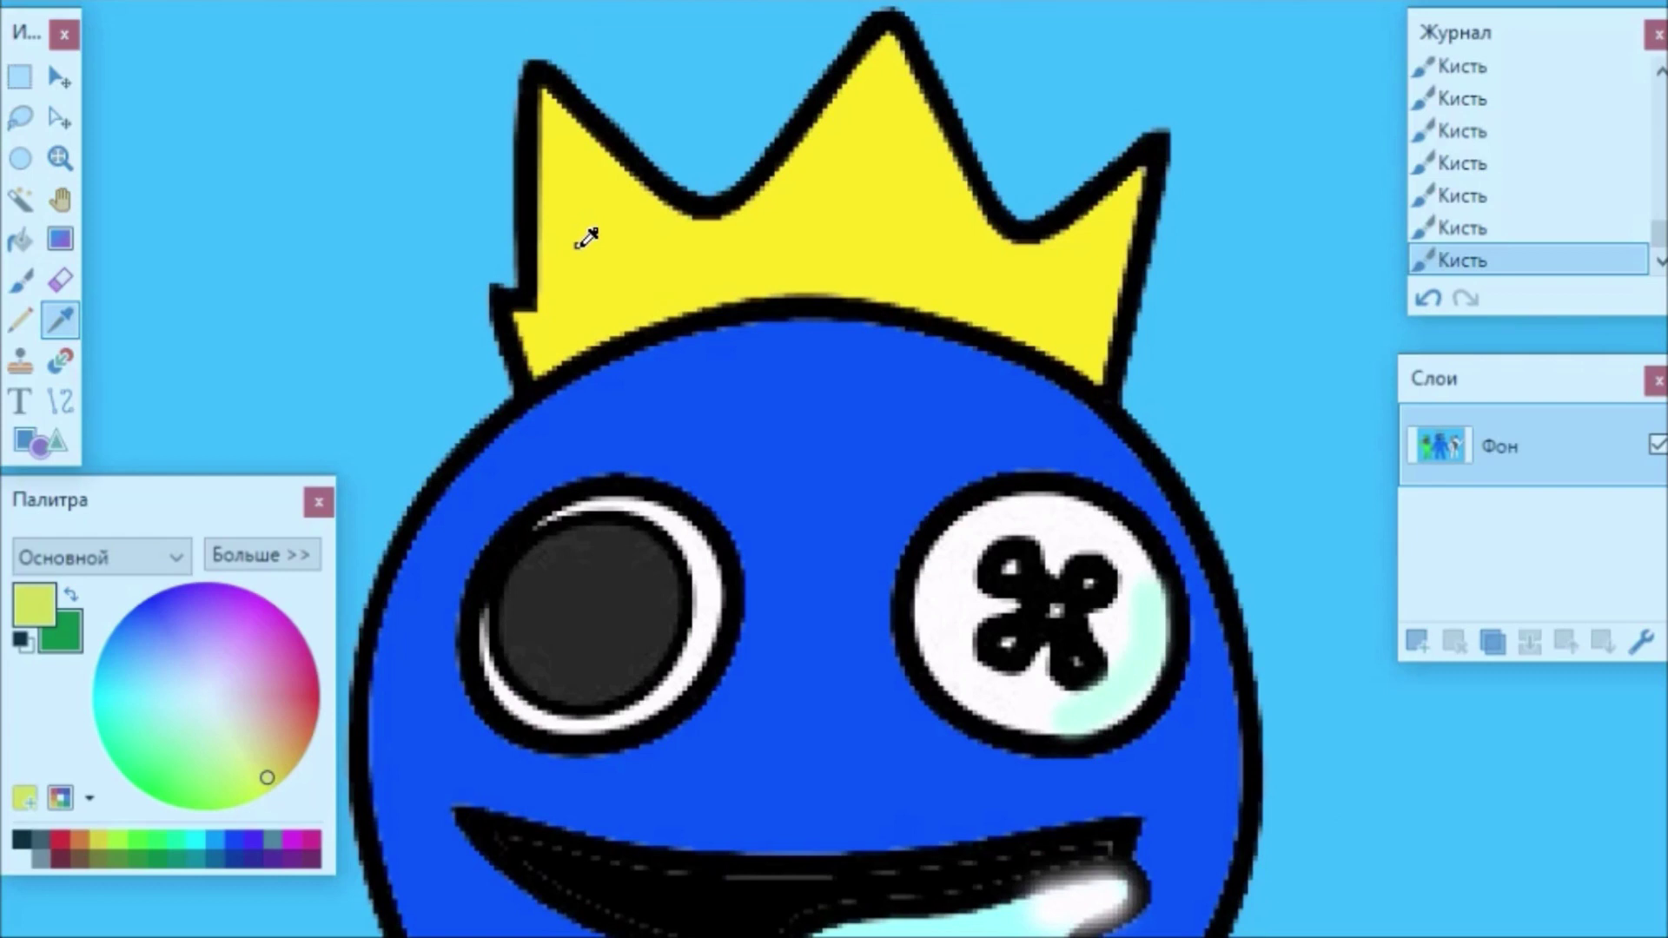
{"action": "left_click", "coordinate": [21, 280]}
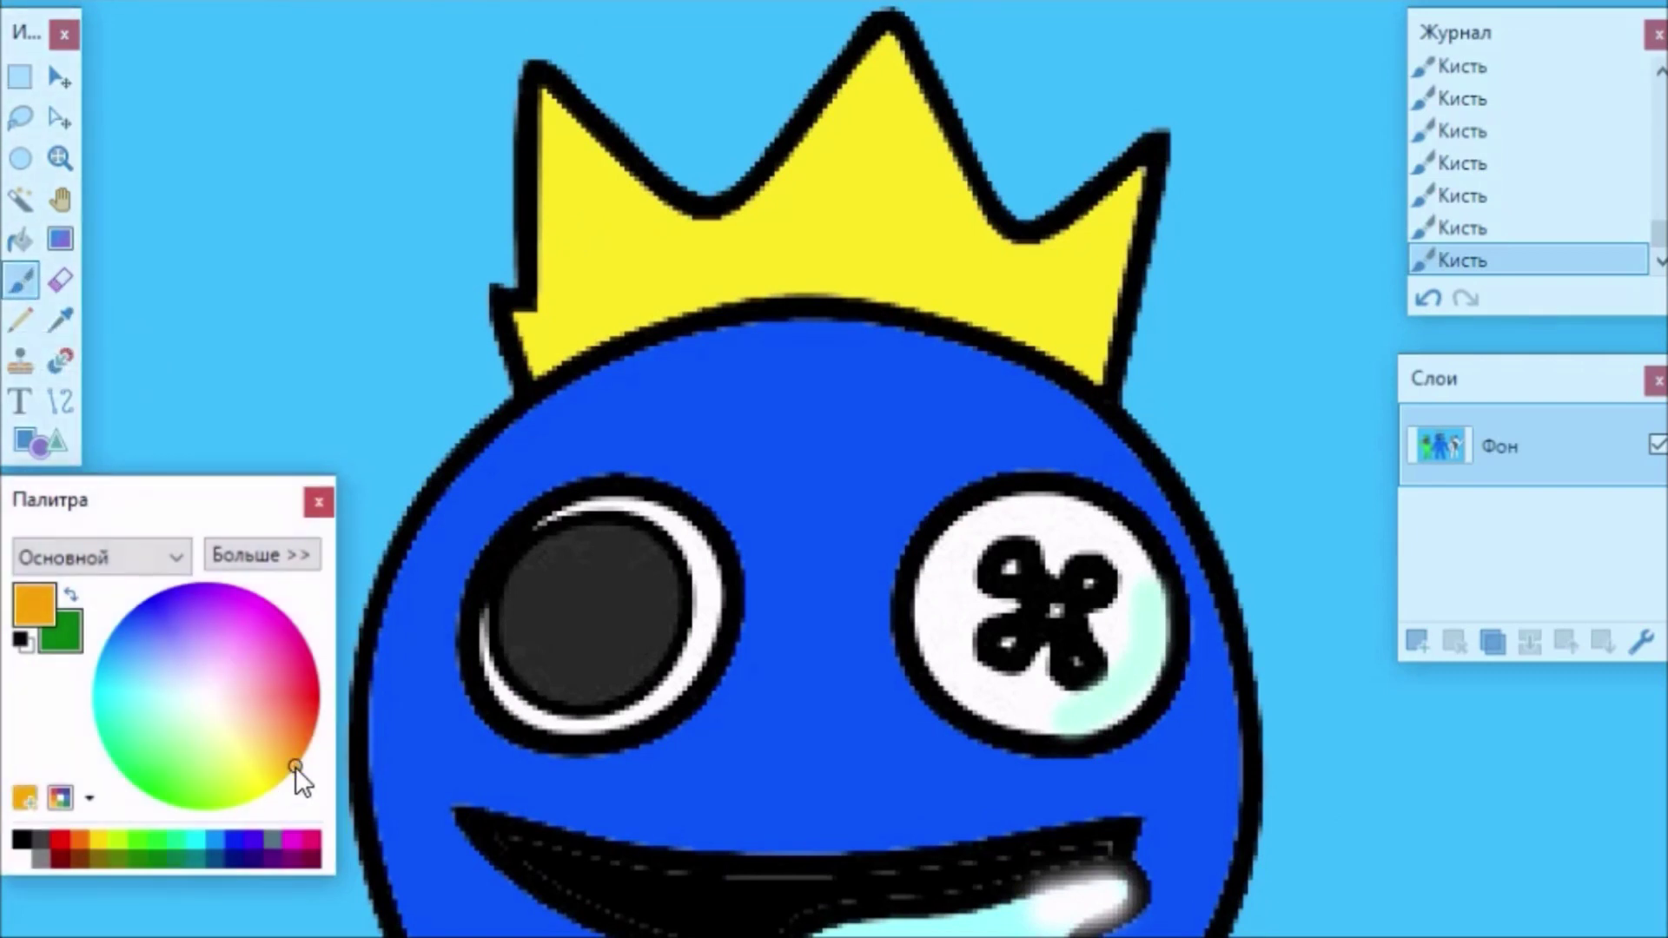
{"action": "mouse_move", "coordinate": [886, 44]}
{"action": "left_mouse_down"}
{"action": "mouse_move", "coordinate": [958, 212]}
{"action": "mouse_move", "coordinate": [988, 235]}
{"action": "left_mouse_up"}
{"action": "mouse_move", "coordinate": [1140, 178]}
{"action": "left_mouse_down"}
{"action": "mouse_move", "coordinate": [1097, 360]}
{"action": "mouse_move", "coordinate": [1040, 333]}
{"action": "mouse_move", "coordinate": [1117, 195]}
{"action": "mouse_move", "coordinate": [1072, 329]}
{"action": "left_mouse_up"}
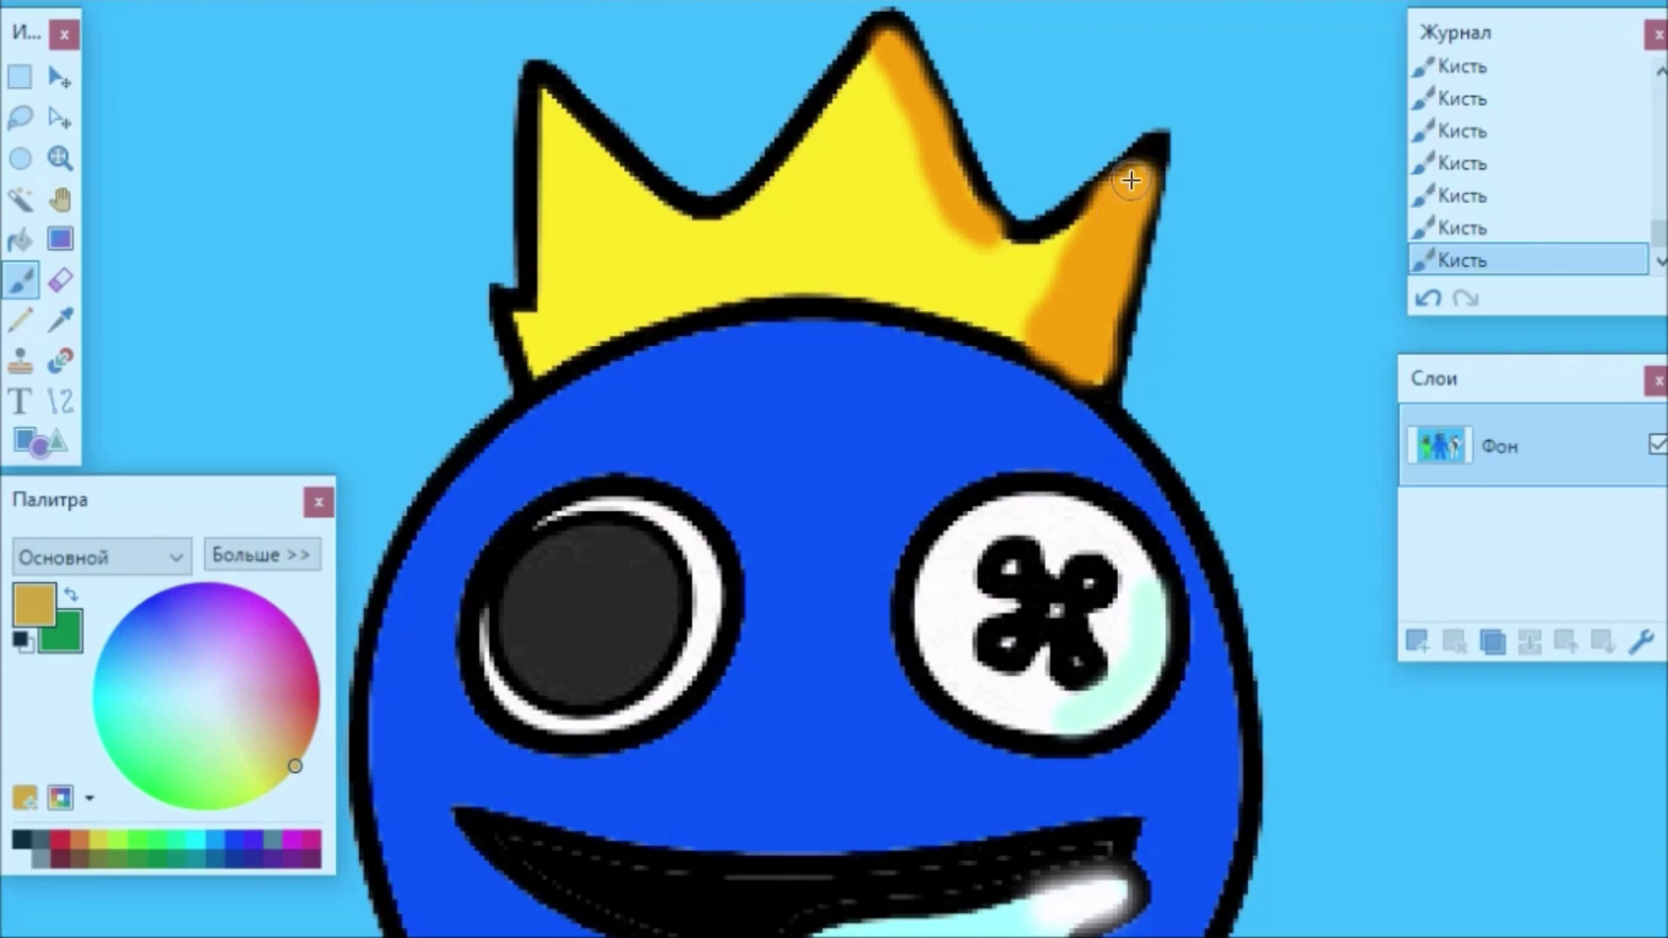
{"action": "mouse_move", "coordinate": [900, 101]}
{"action": "left_mouse_down"}
{"action": "mouse_move", "coordinate": [912, 290]}
{"action": "mouse_move", "coordinate": [966, 304]}
{"action": "mouse_move", "coordinate": [985, 224]}
{"action": "left_mouse_up"}
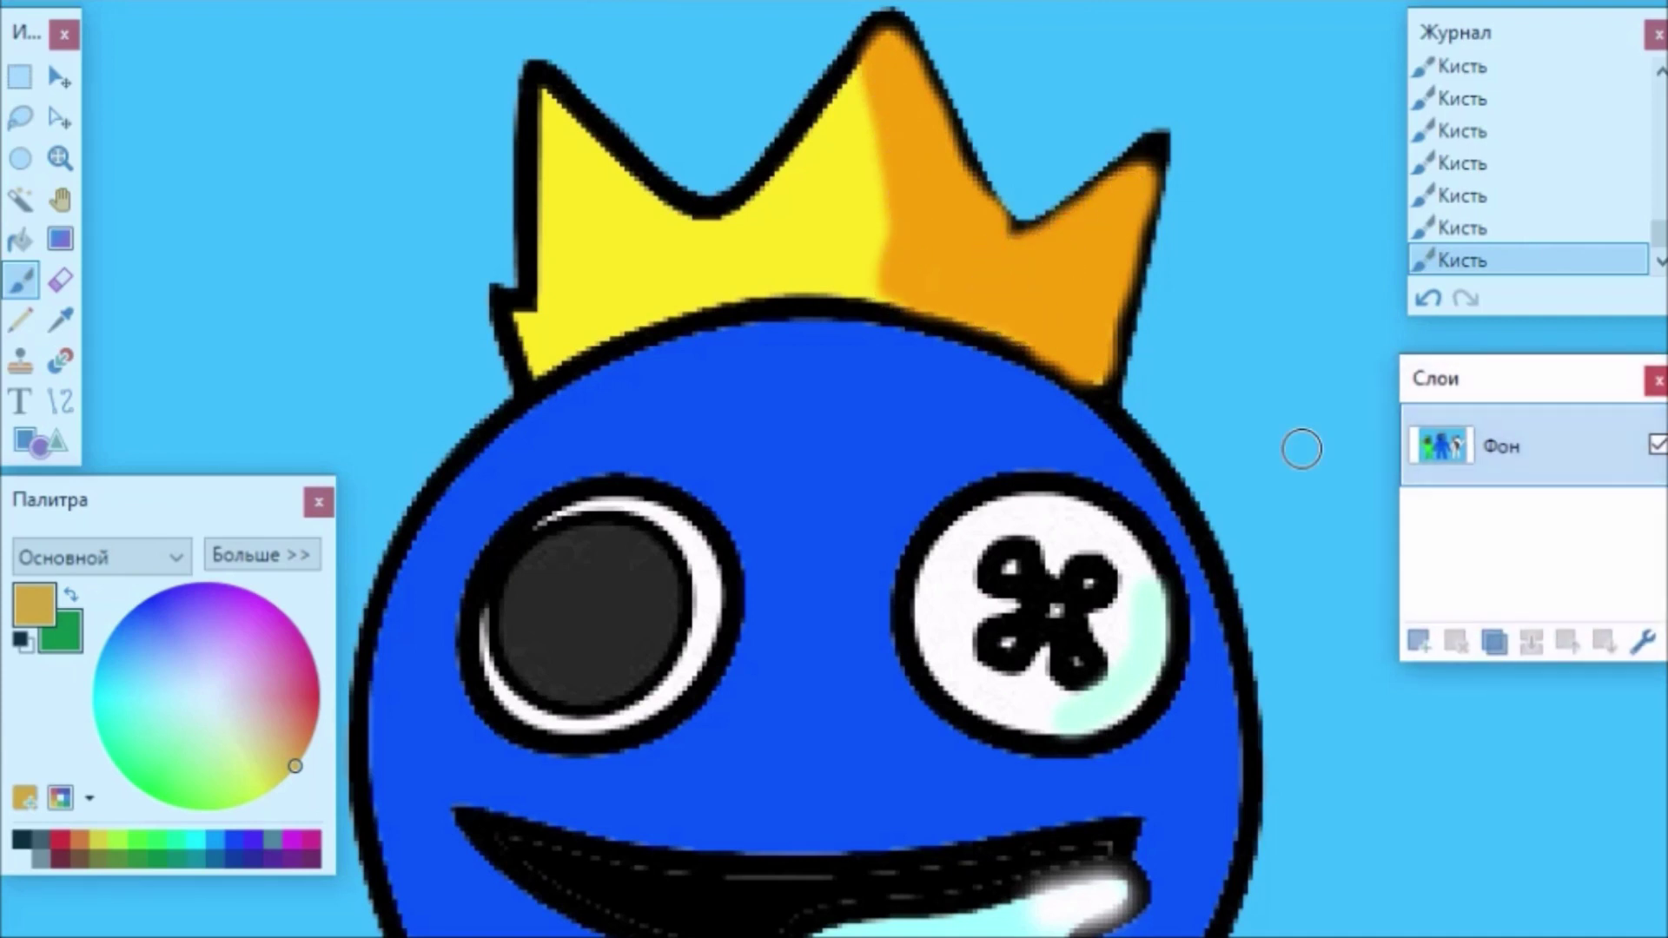
Shade the right edge of the blue figure's face dark blue with the Brush, deriving the shade from the face's sampled blue.
{"action": "scroll", "coordinate": [1299, 446], "scroll_direction": "down", "scroll_amount": 3}
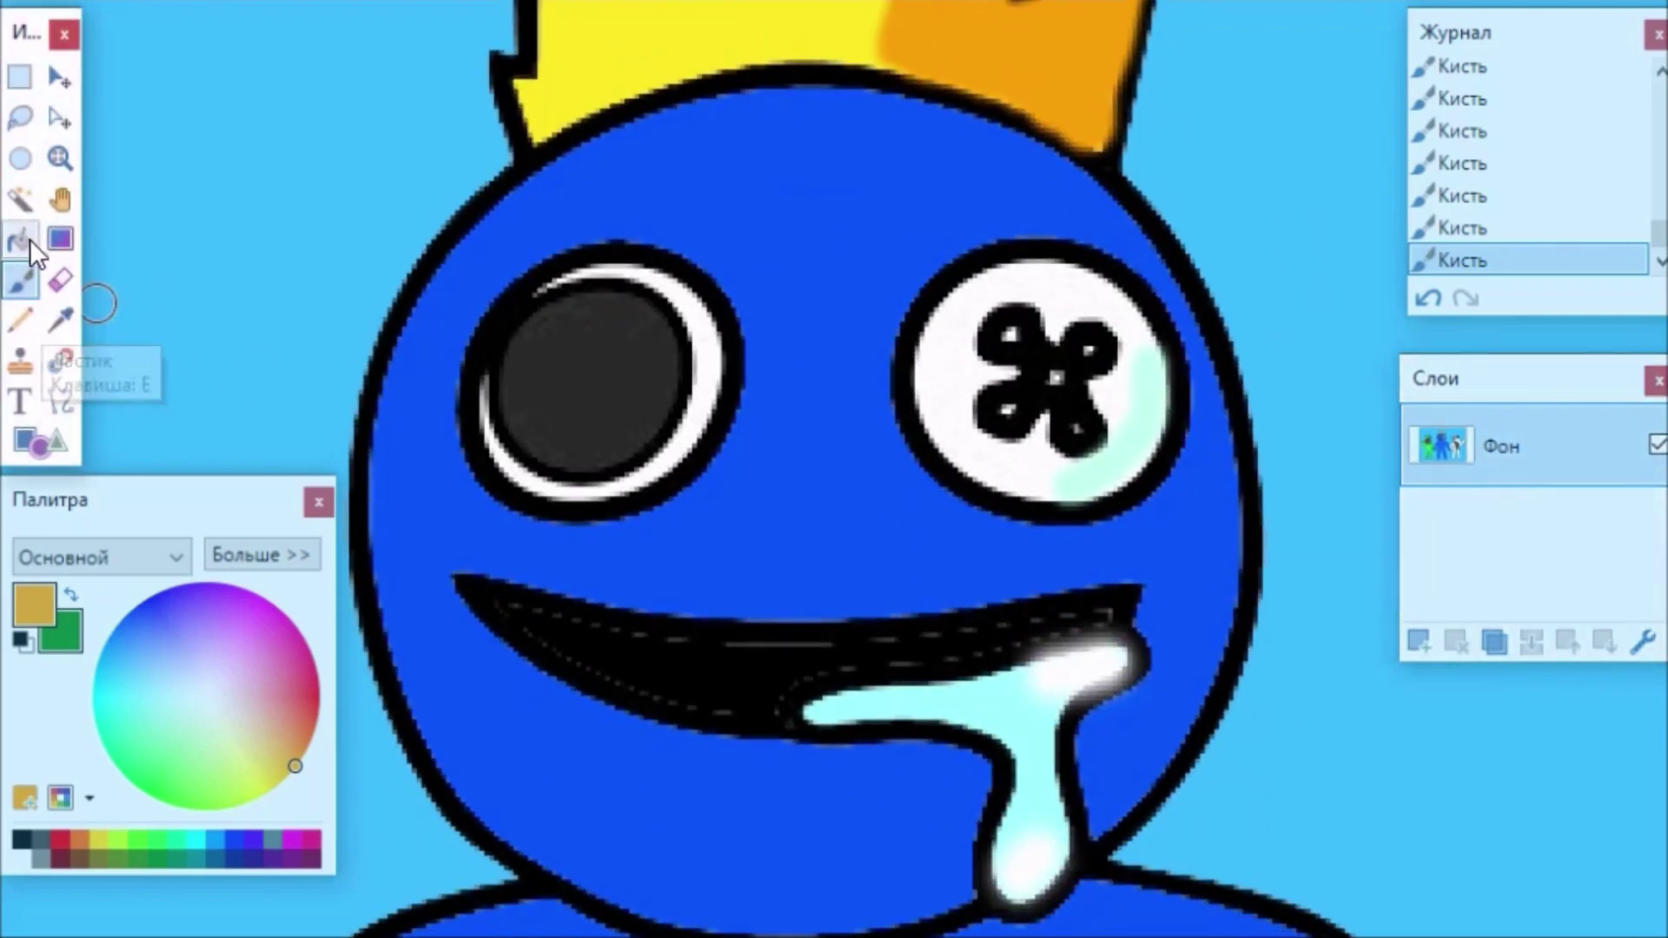
{"action": "left_click", "coordinate": [60, 320]}
{"action": "left_click", "coordinate": [783, 494]}
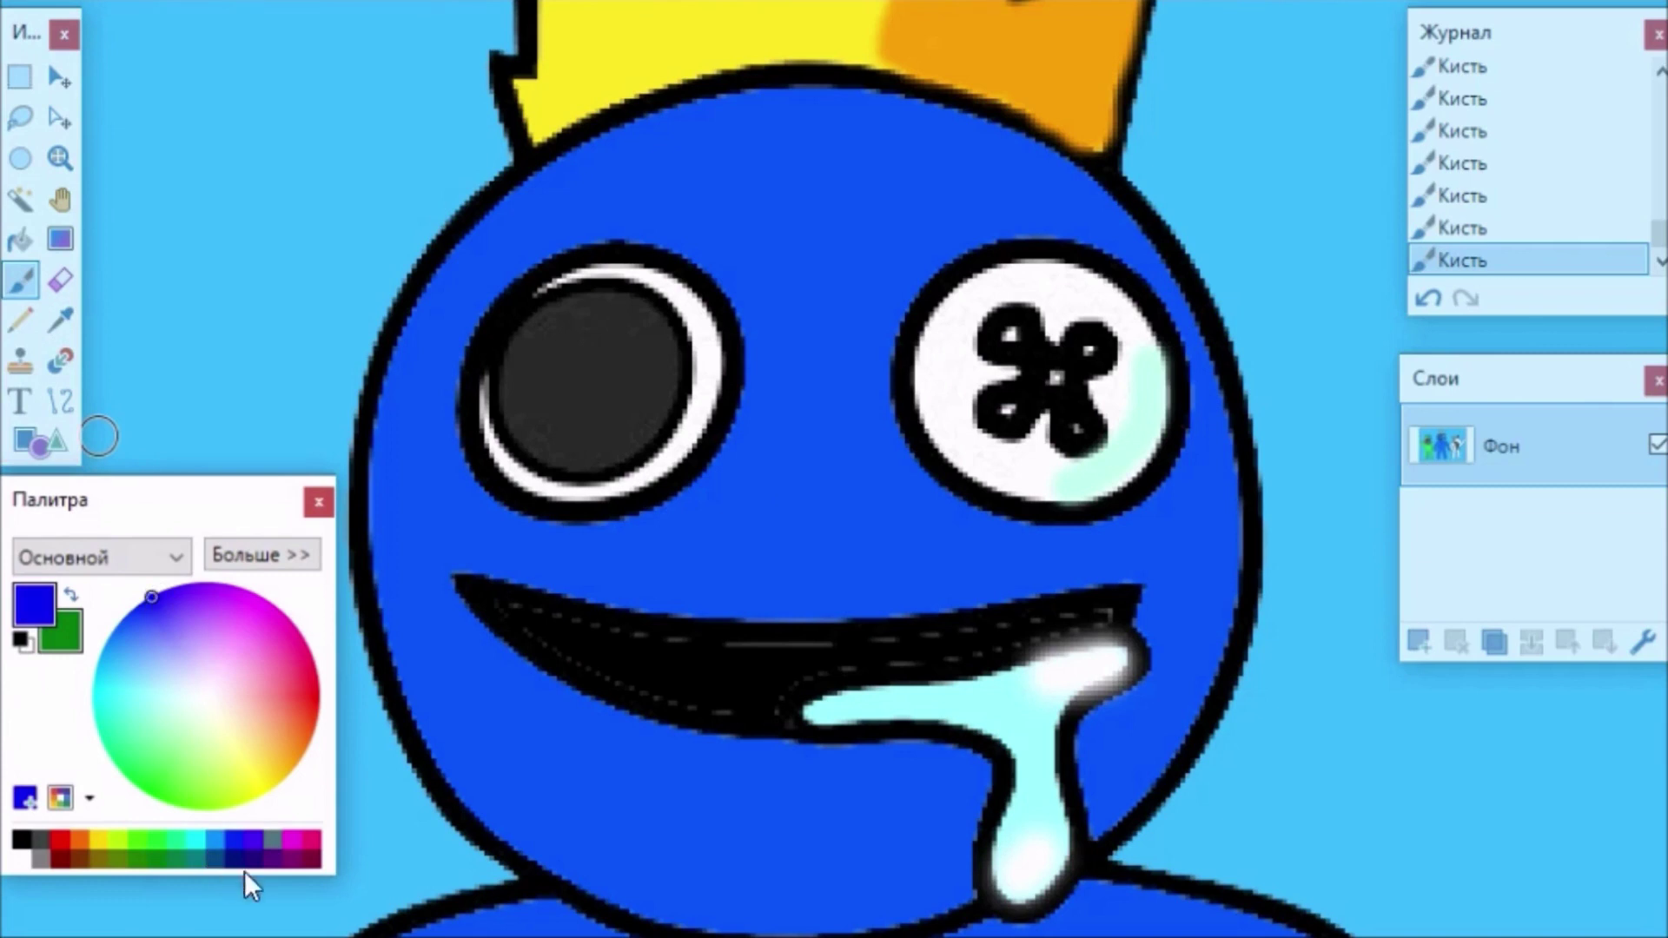
{"action": "left_click_drag", "start_coordinate": [1083, 197], "coordinate": [1143, 259]}
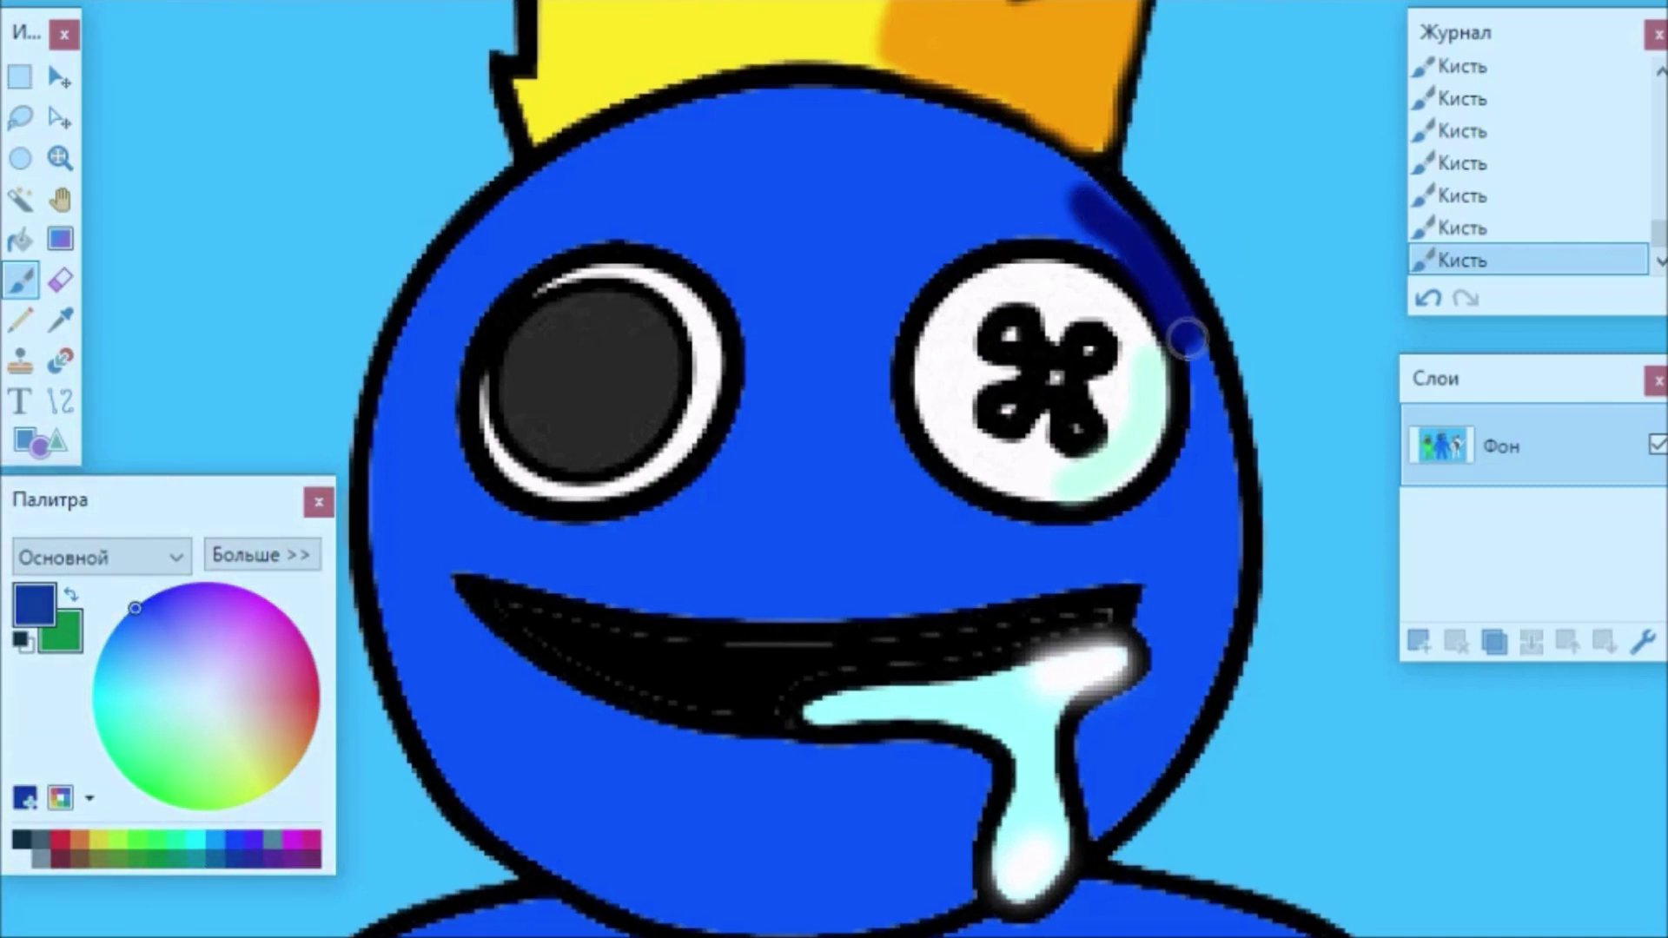
{"action": "mouse_move", "coordinate": [1188, 336]}
{"action": "left_mouse_down"}
{"action": "mouse_move", "coordinate": [1196, 438]}
{"action": "mouse_move", "coordinate": [1163, 620]}
{"action": "left_mouse_up"}
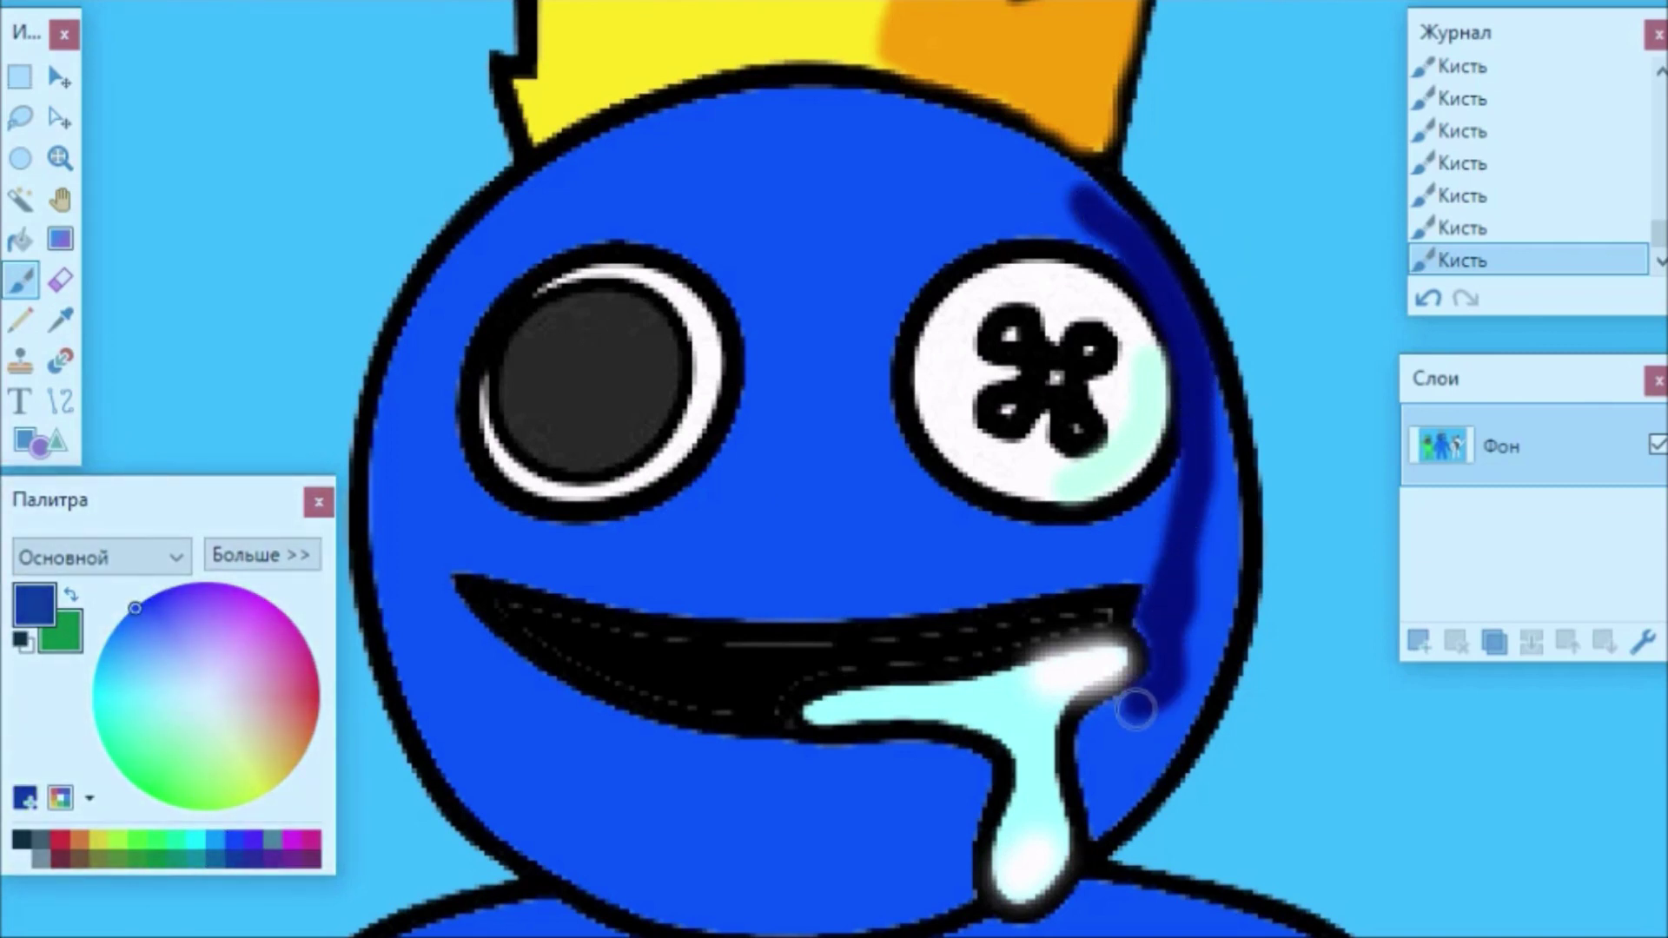
{"action": "left_click_drag", "start_coordinate": [1136, 708], "coordinate": [1105, 776]}
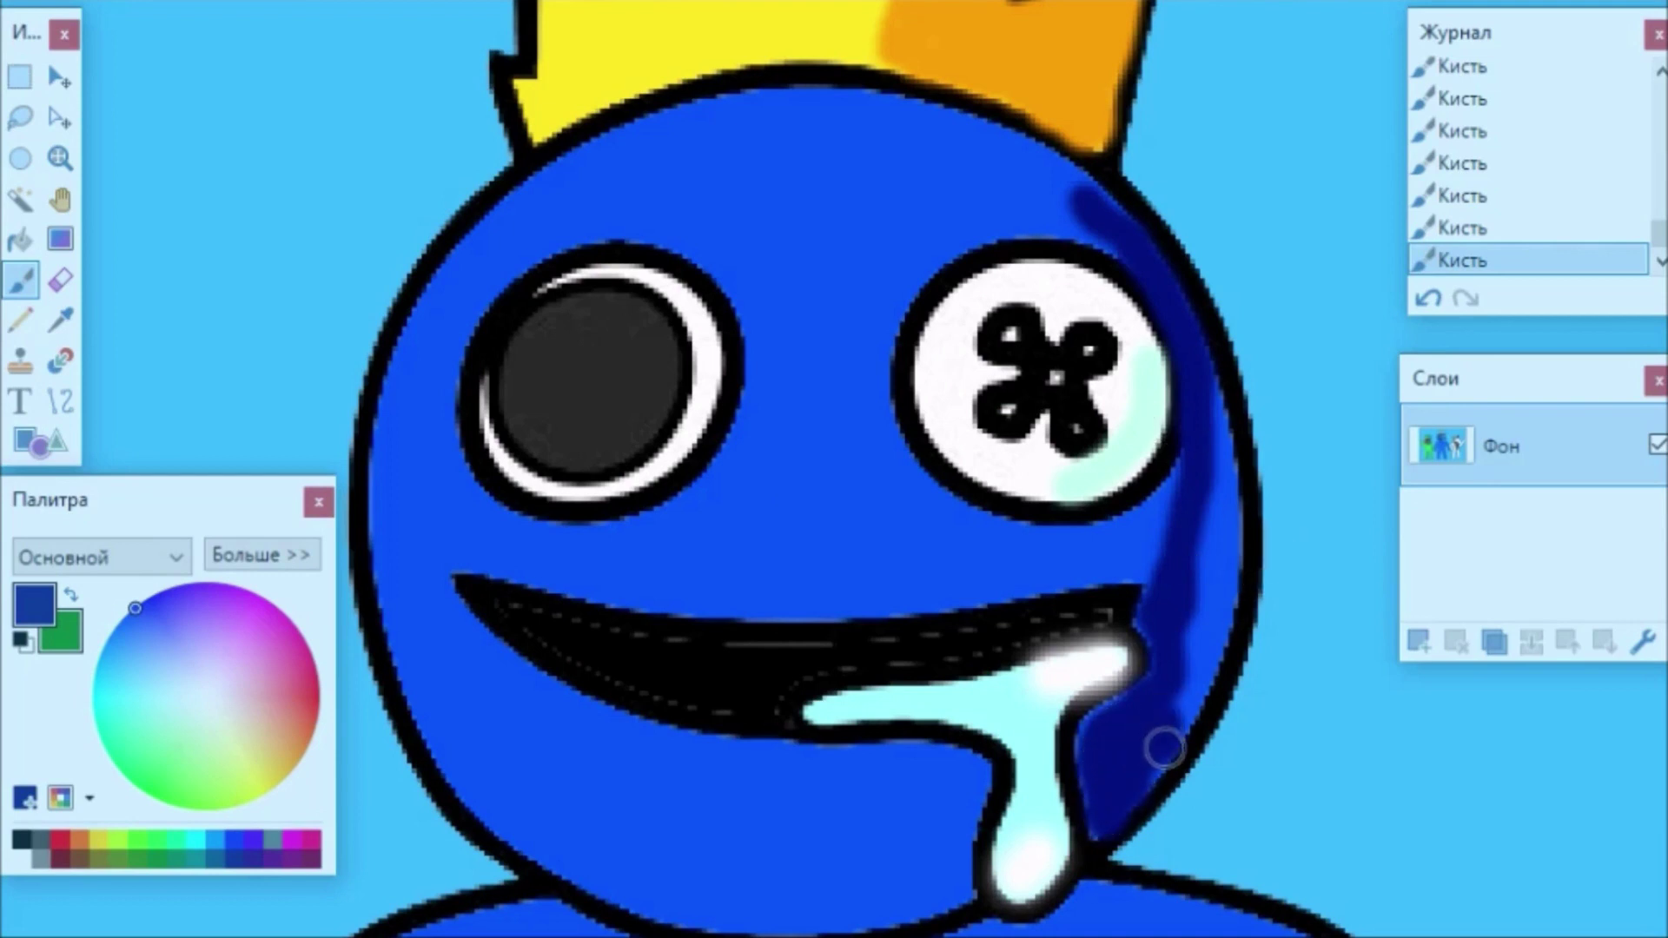
{"action": "left_click_drag", "start_coordinate": [1174, 740], "coordinate": [1221, 448]}
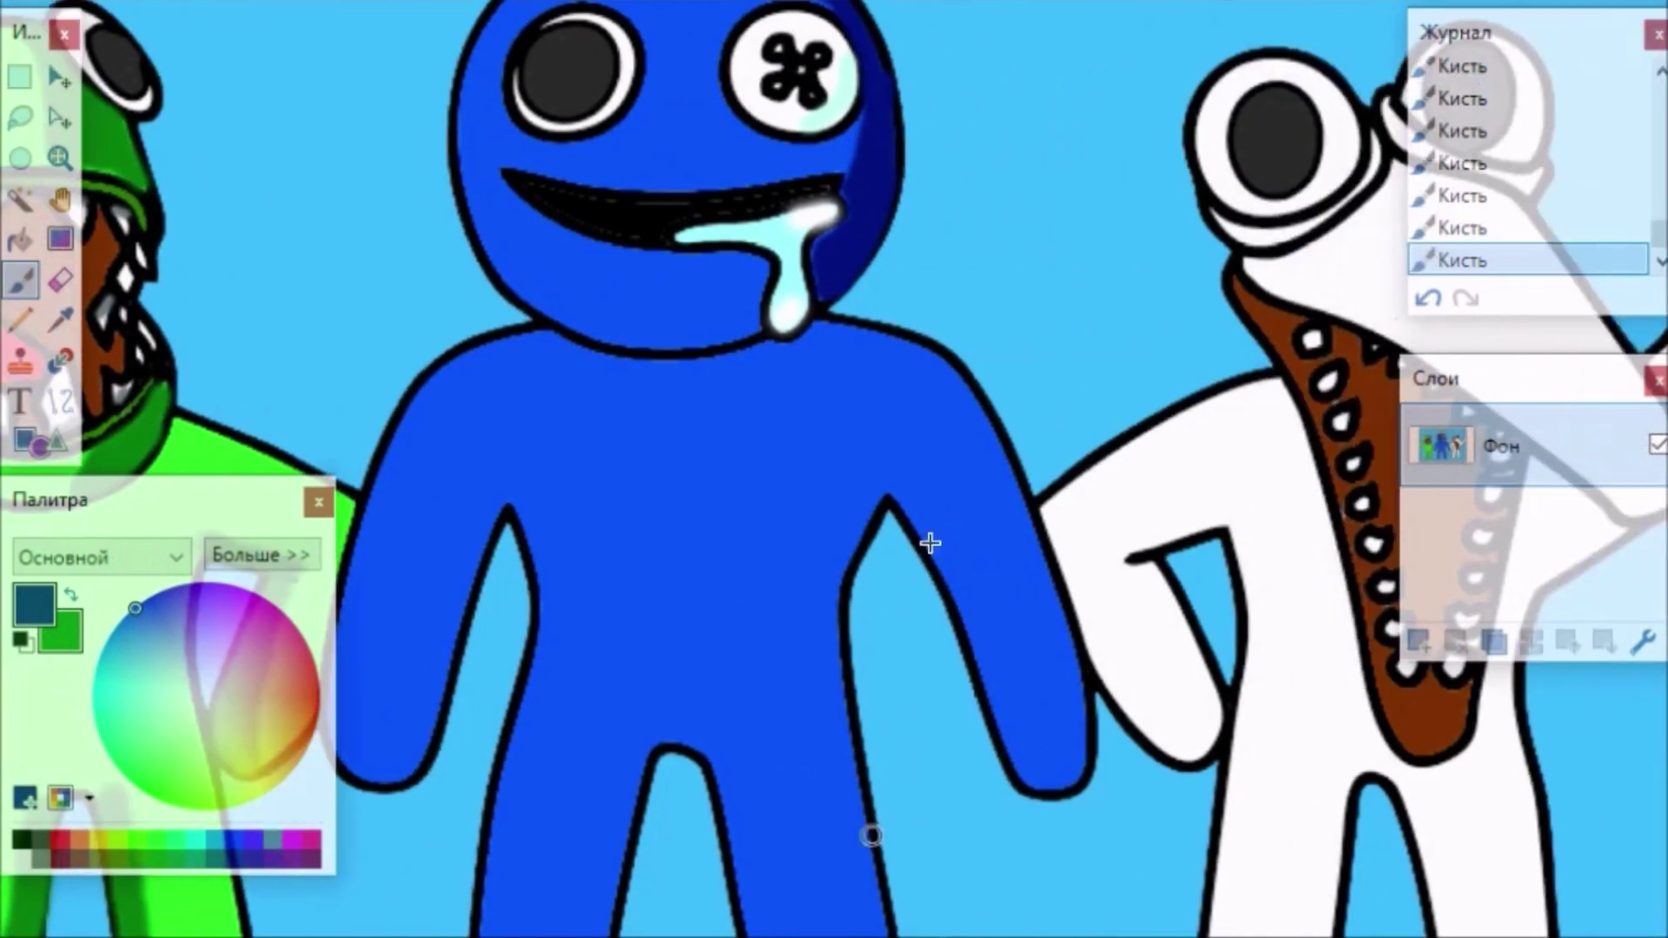
Enlarge the Brush and shade the inner edges of the blue figure's right-hand arm and both legs dark blue.
{"action": "left_click", "coordinate": [417, 2]}
{"action": "left_click", "coordinate": [387, 171]}
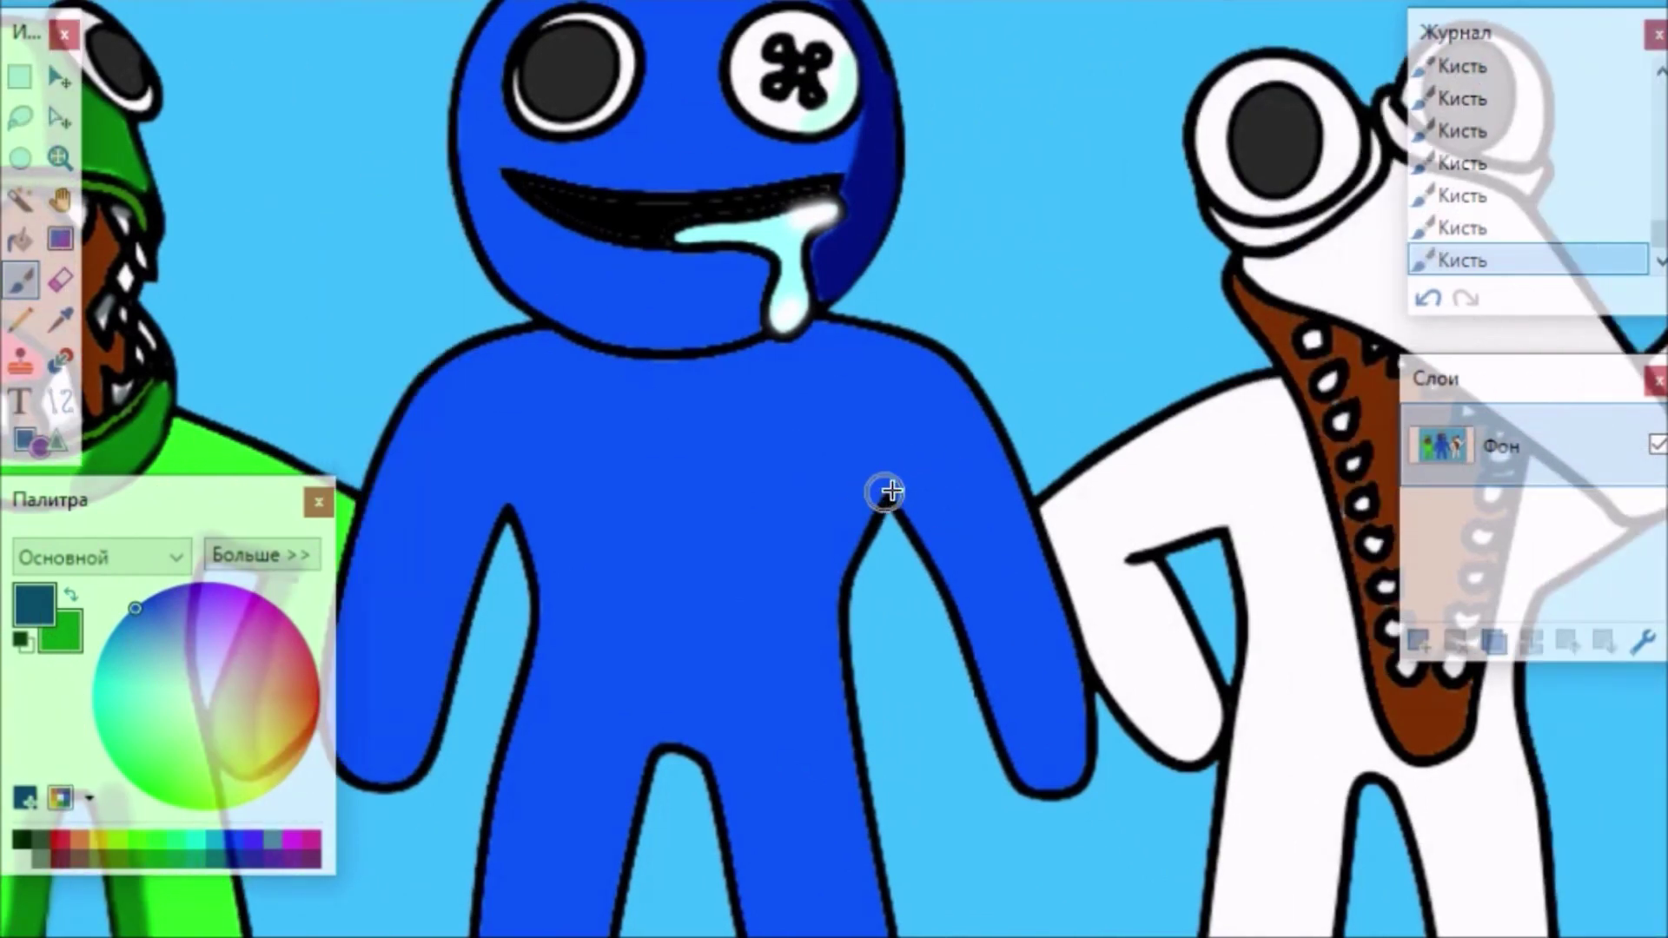
{"action": "left_click_drag", "start_coordinate": [980, 647], "coordinate": [1024, 758]}
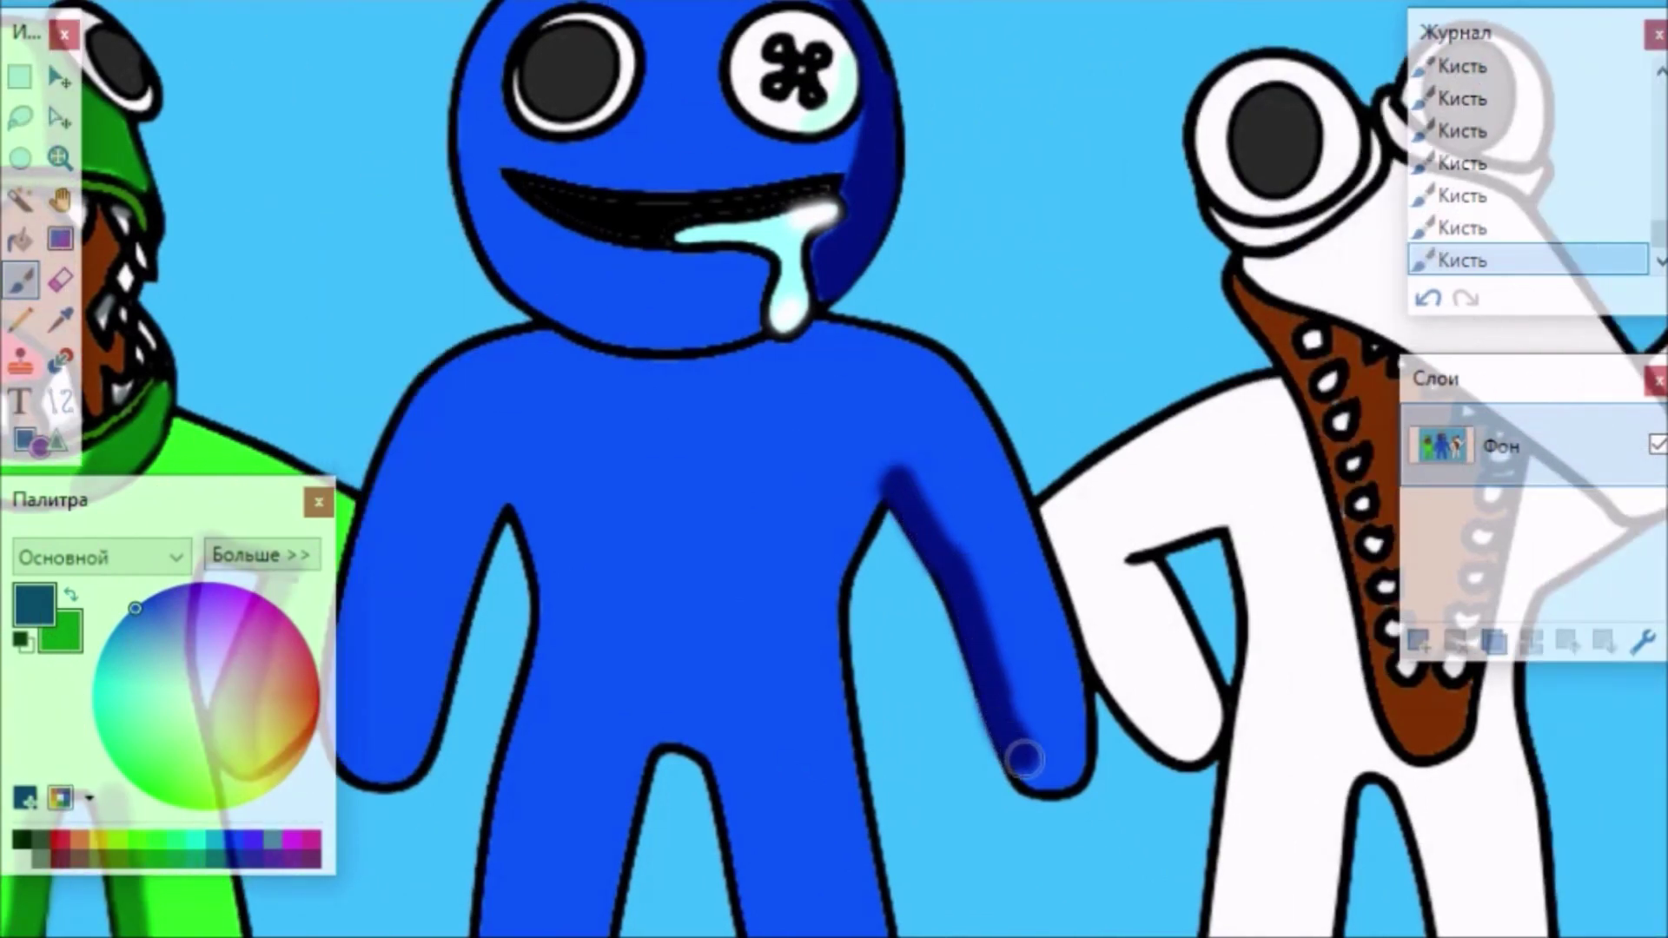
{"action": "scroll", "coordinate": [834, 469], "scroll_direction": "down", "scroll_amount": 5}
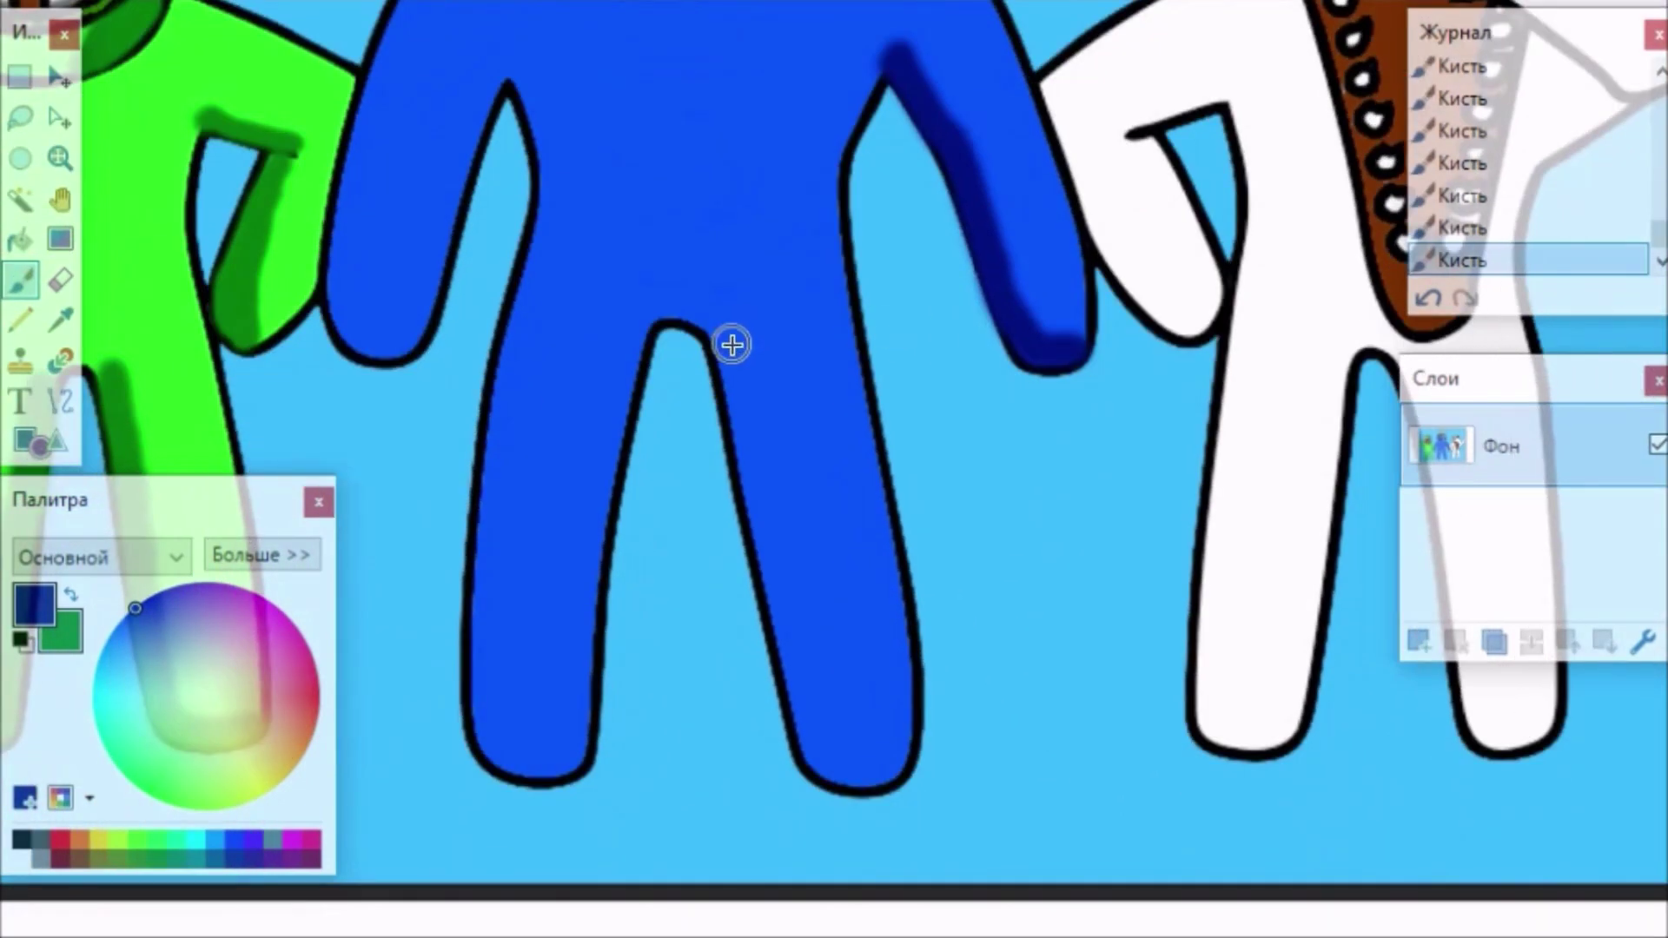
{"action": "left_click_drag", "start_coordinate": [732, 345], "coordinate": [801, 713]}
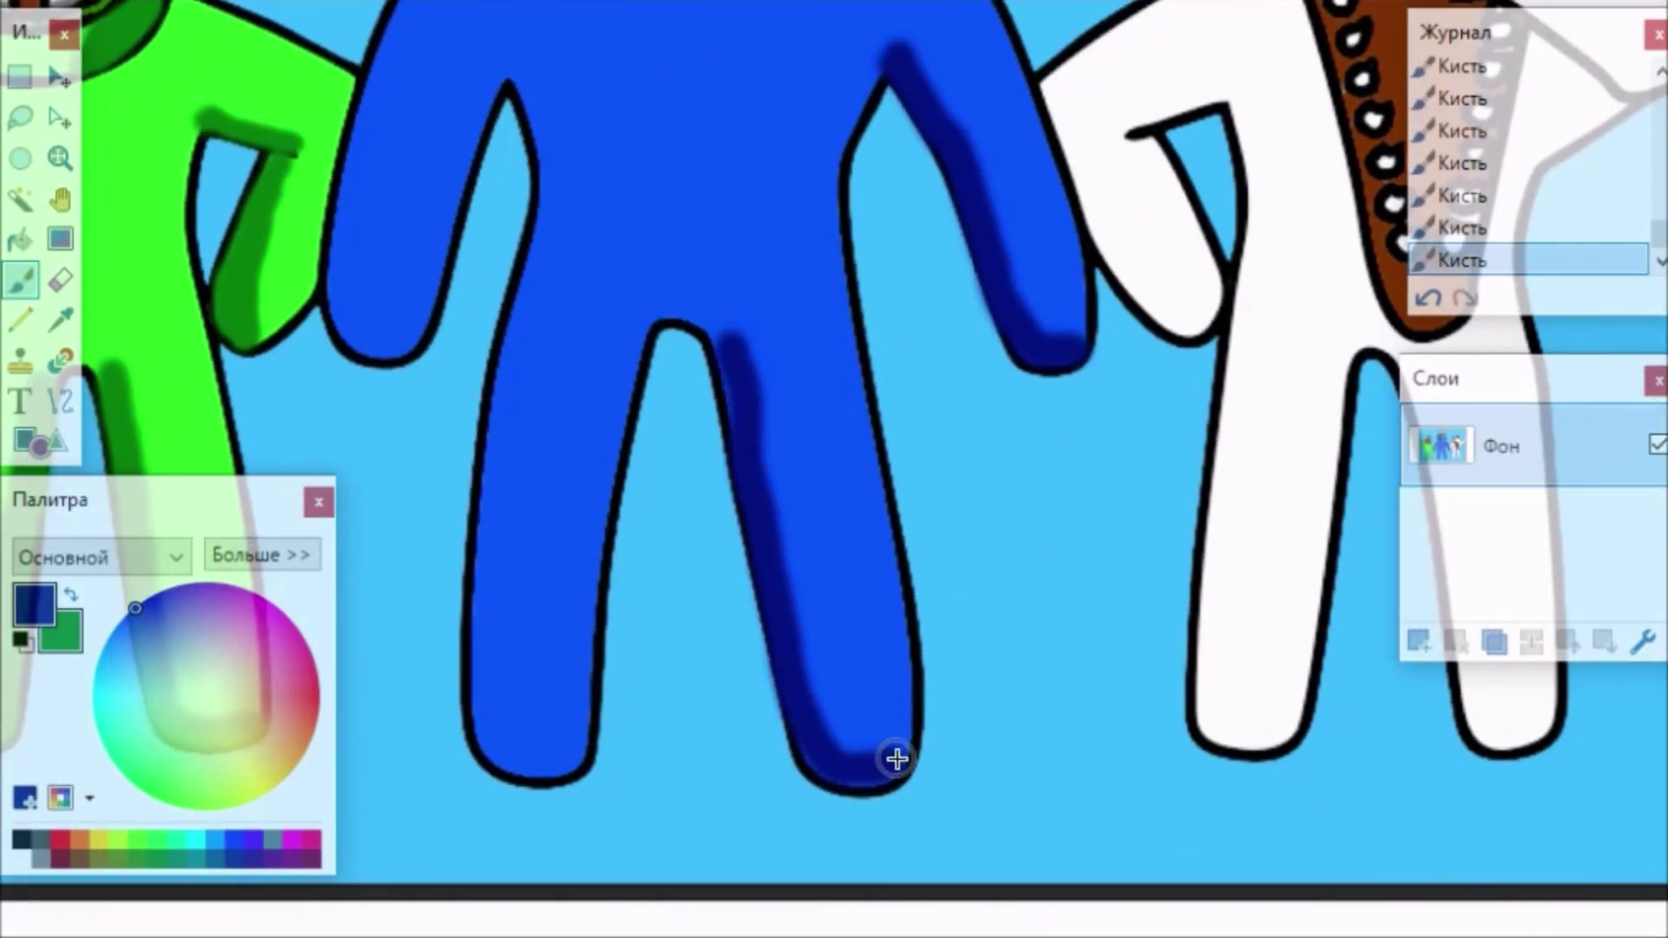
{"action": "left_click_drag", "start_coordinate": [625, 370], "coordinate": [573, 742]}
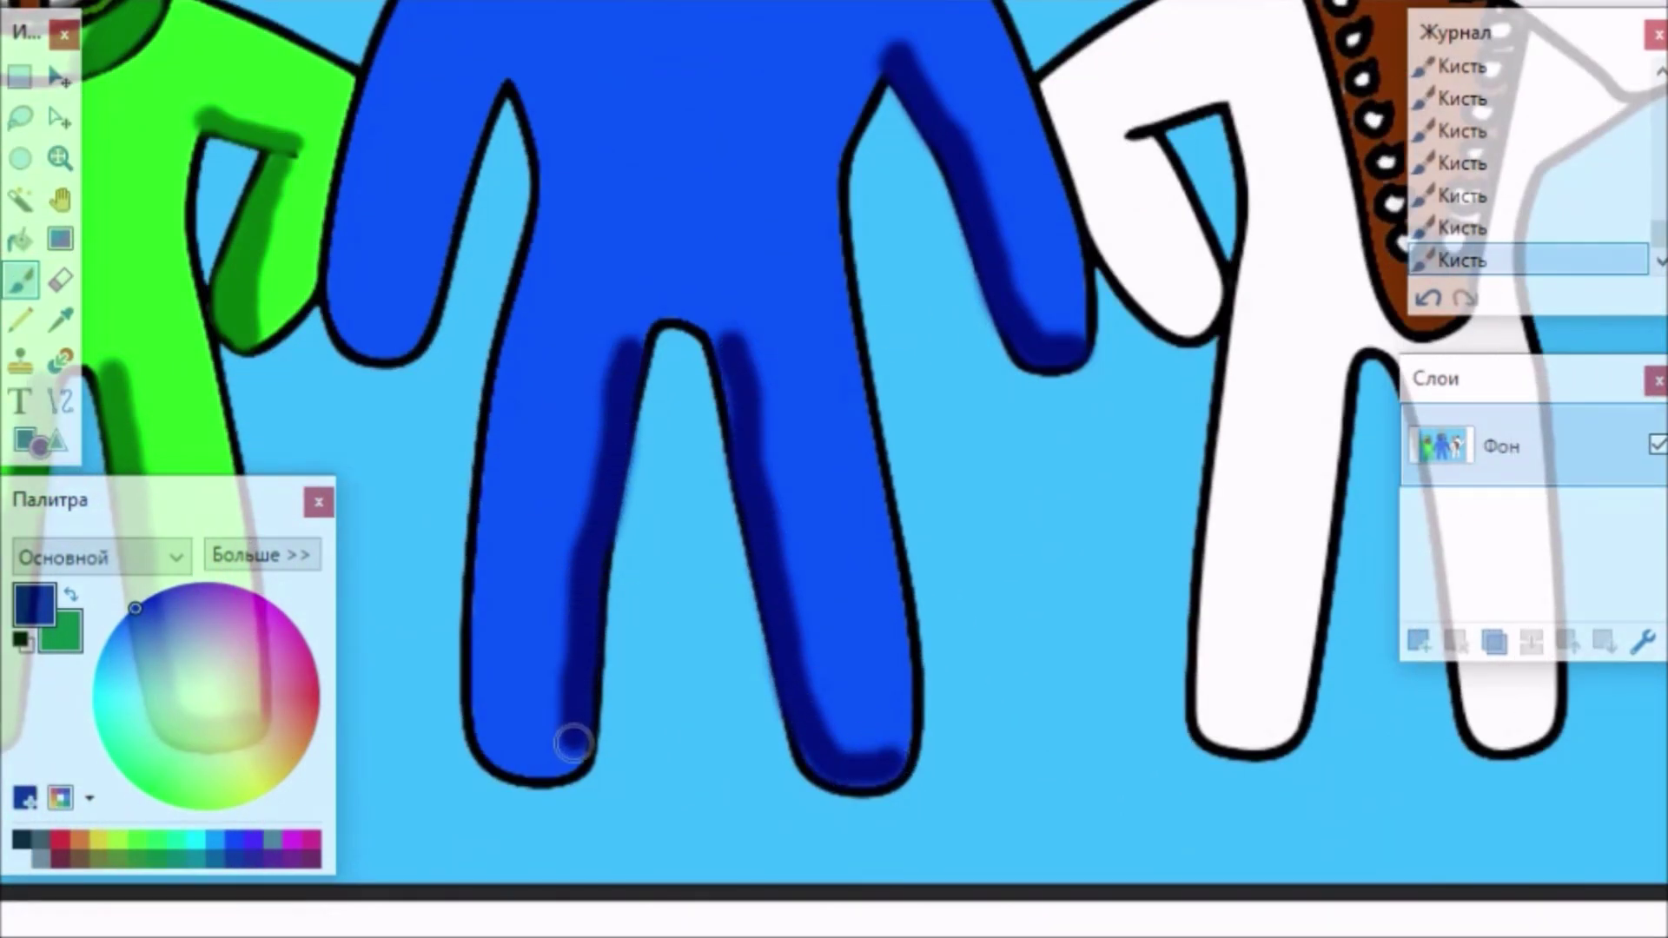
Fill the white figure's snout, body, raised arm and eyelids with orange using the Paint Bucket.
{"action": "scroll", "coordinate": [834, 469], "scroll_direction": "right", "scroll_amount": 6}
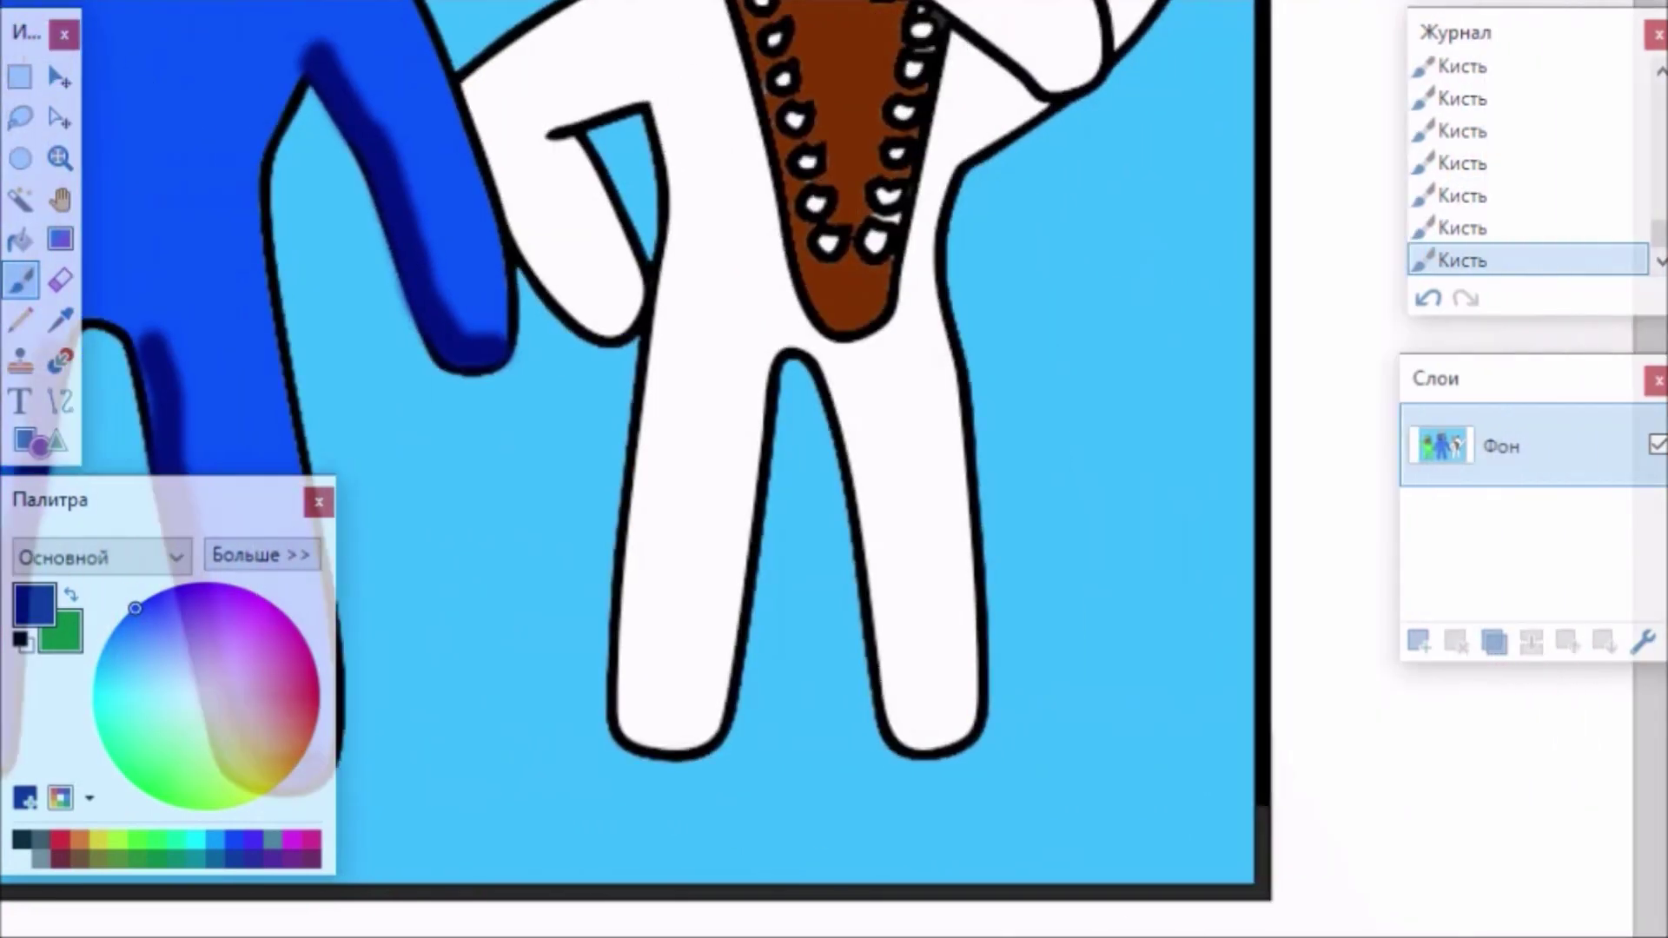
{"action": "scroll", "coordinate": [824, 478], "scroll_direction": "down", "scroll_amount": 1}
{"action": "scroll", "coordinate": [824, 478], "scroll_direction": "up", "scroll_amount": 3}
{"action": "scroll", "coordinate": [556, 452], "scroll_direction": "down", "scroll_amount": 1}
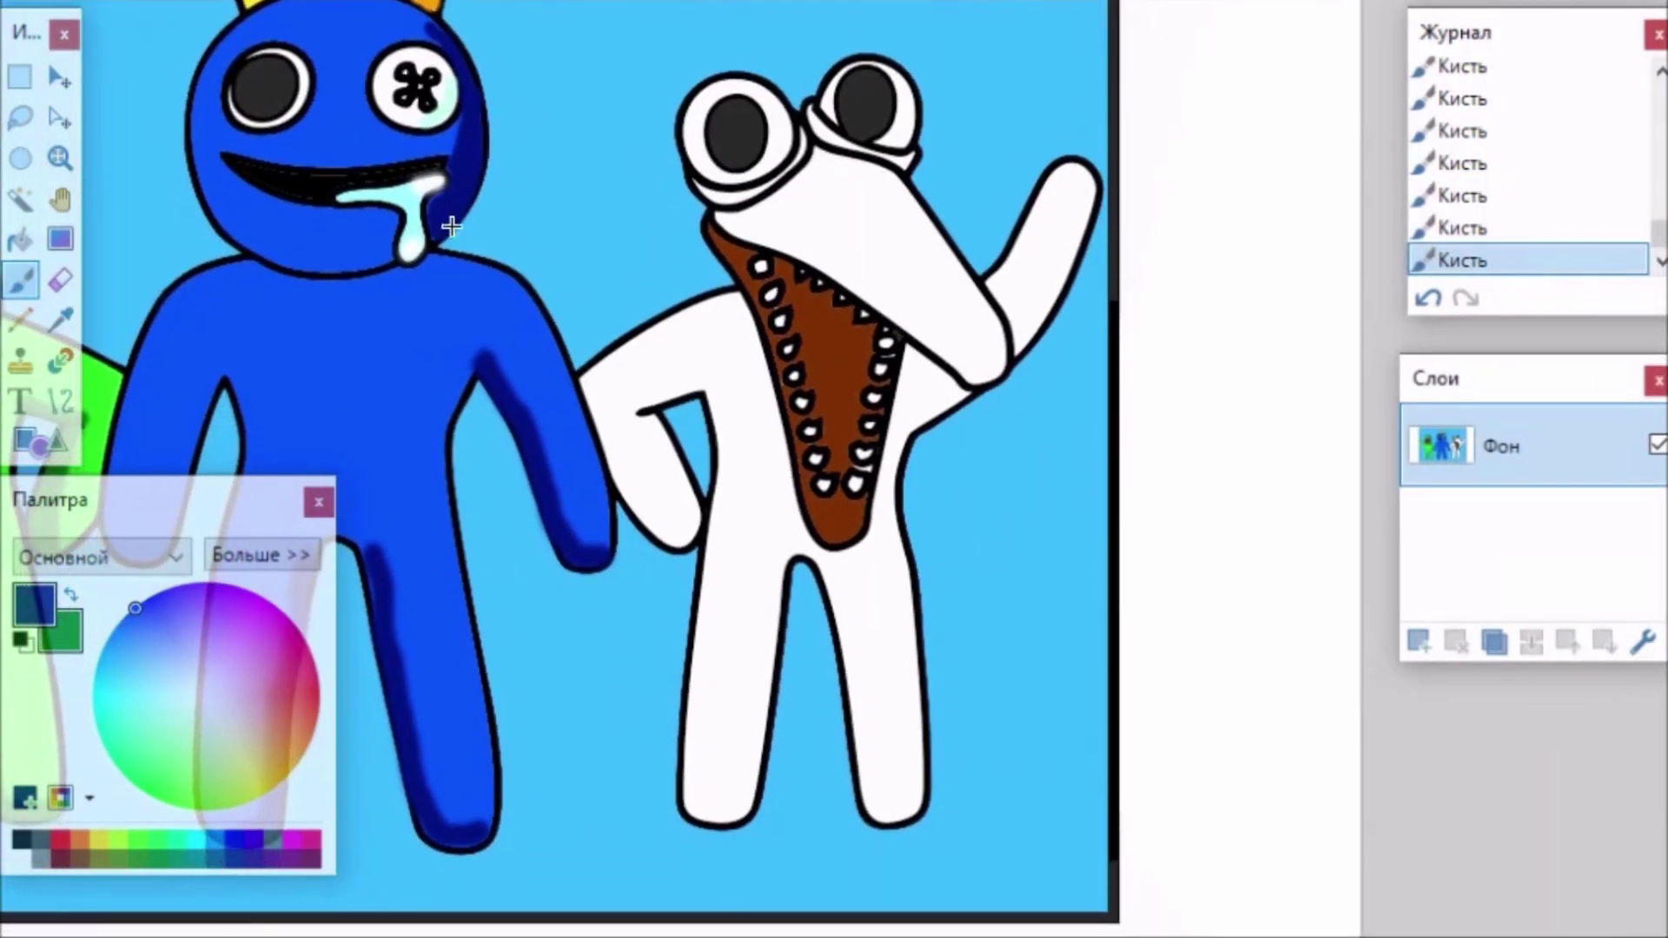
{"action": "left_click", "coordinate": [20, 239]}
{"action": "left_click", "coordinate": [291, 743]}
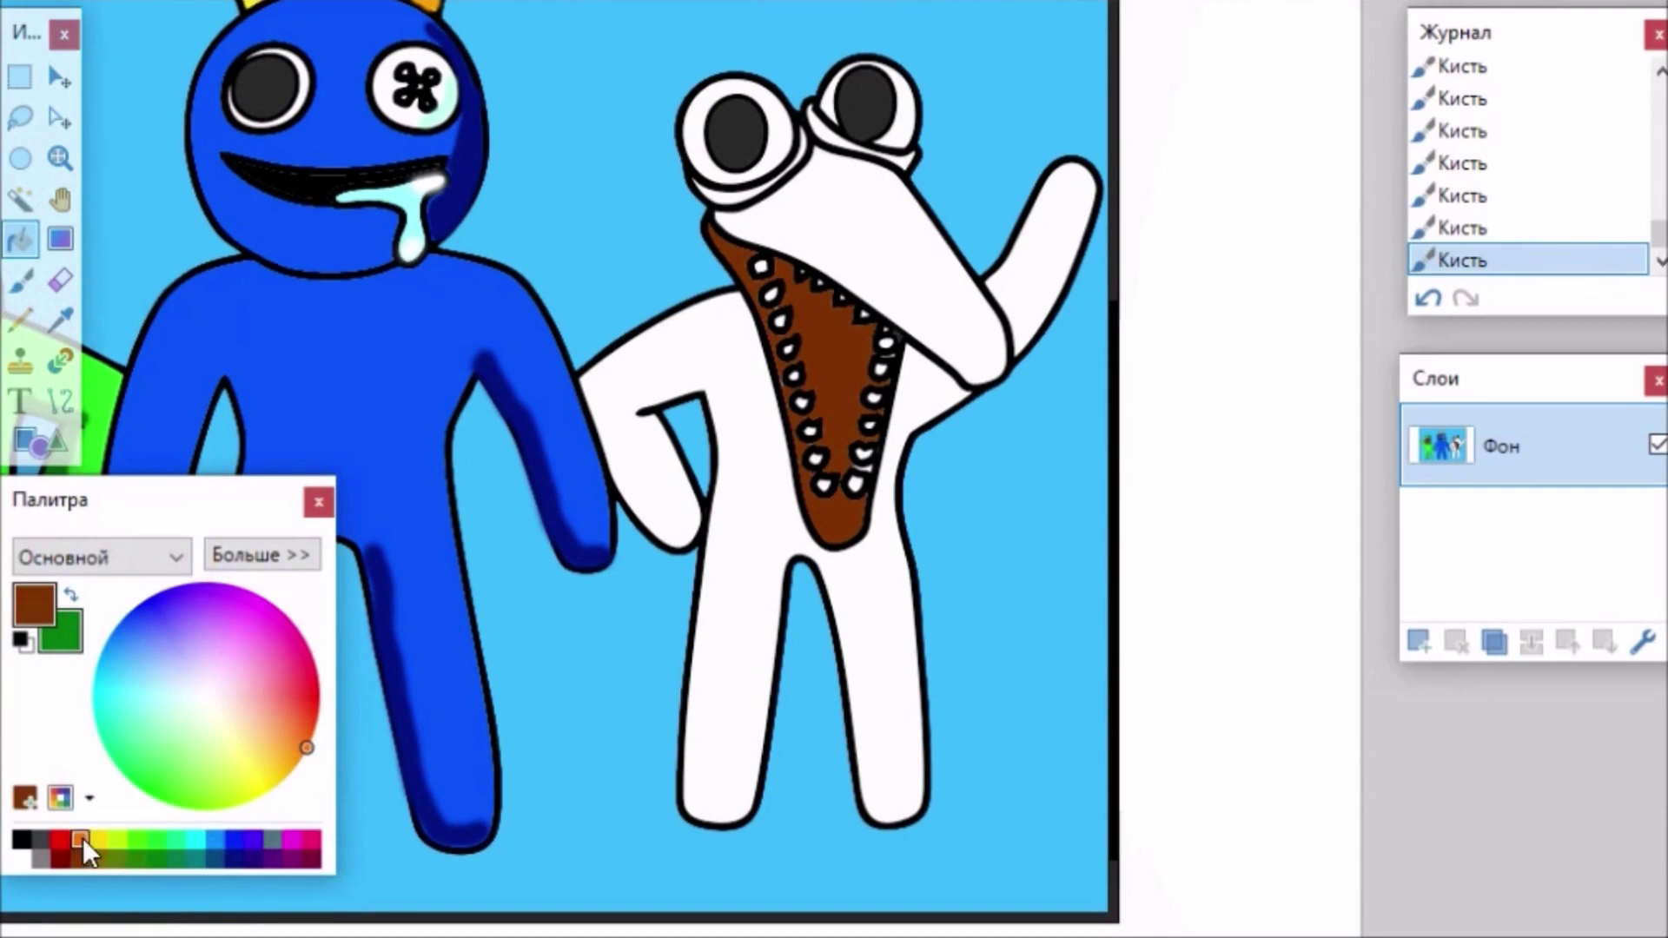
{"action": "left_click", "coordinate": [847, 190]}
{"action": "left_click", "coordinate": [736, 404]}
{"action": "left_click", "coordinate": [1044, 234]}
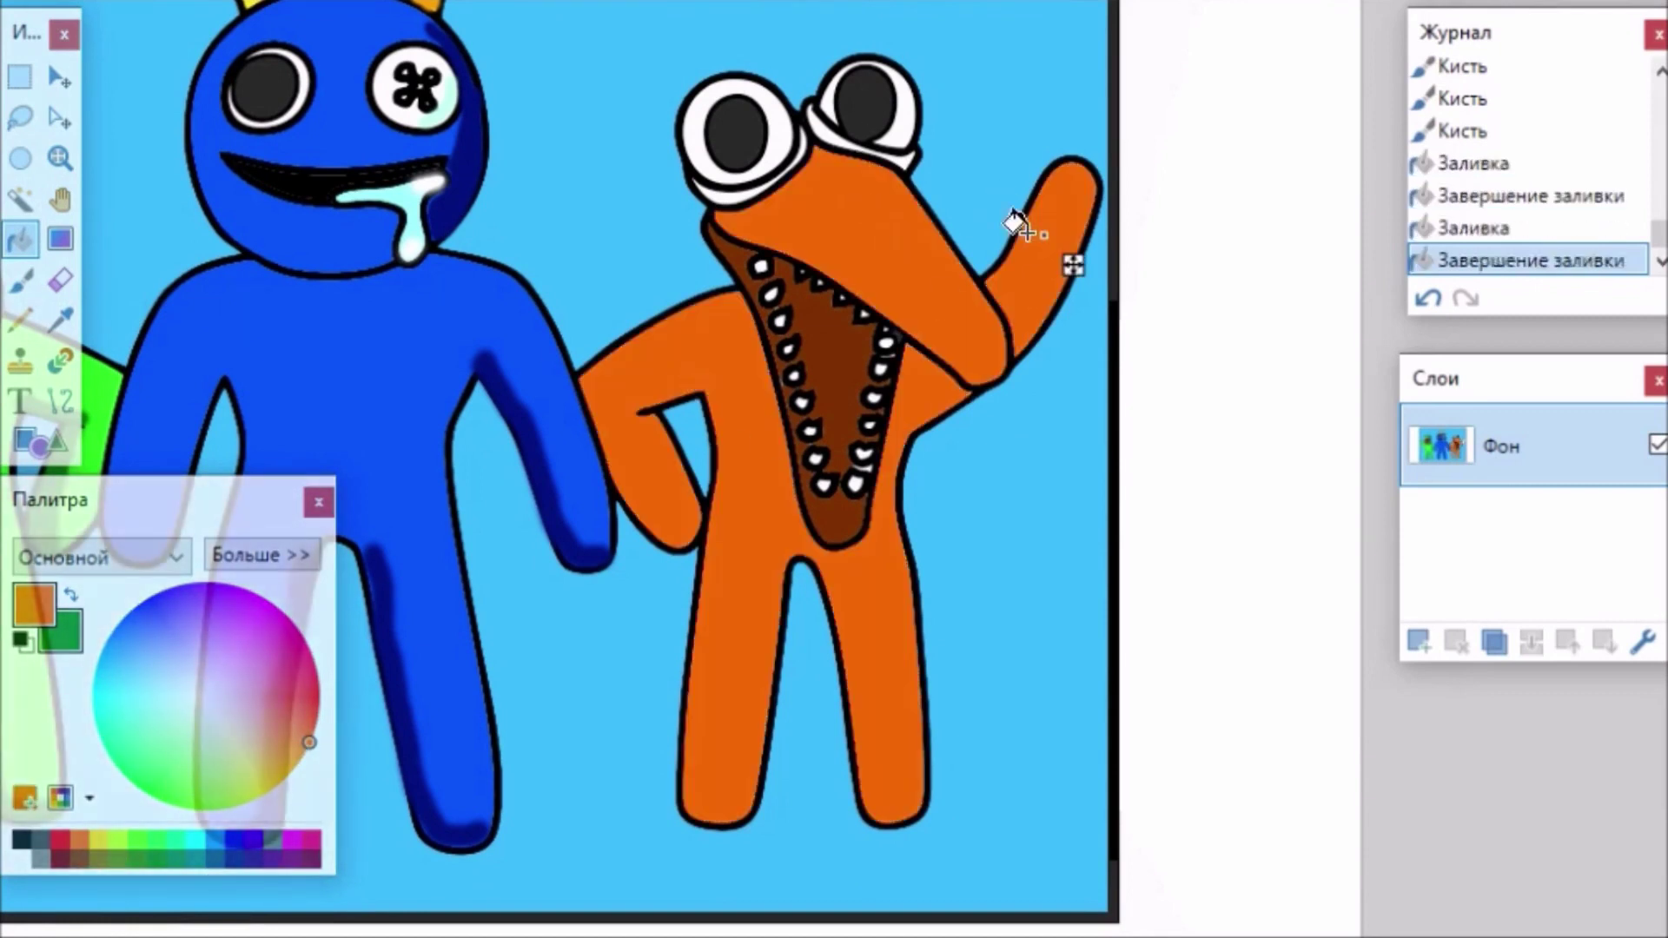
{"action": "left_click", "coordinate": [714, 182]}
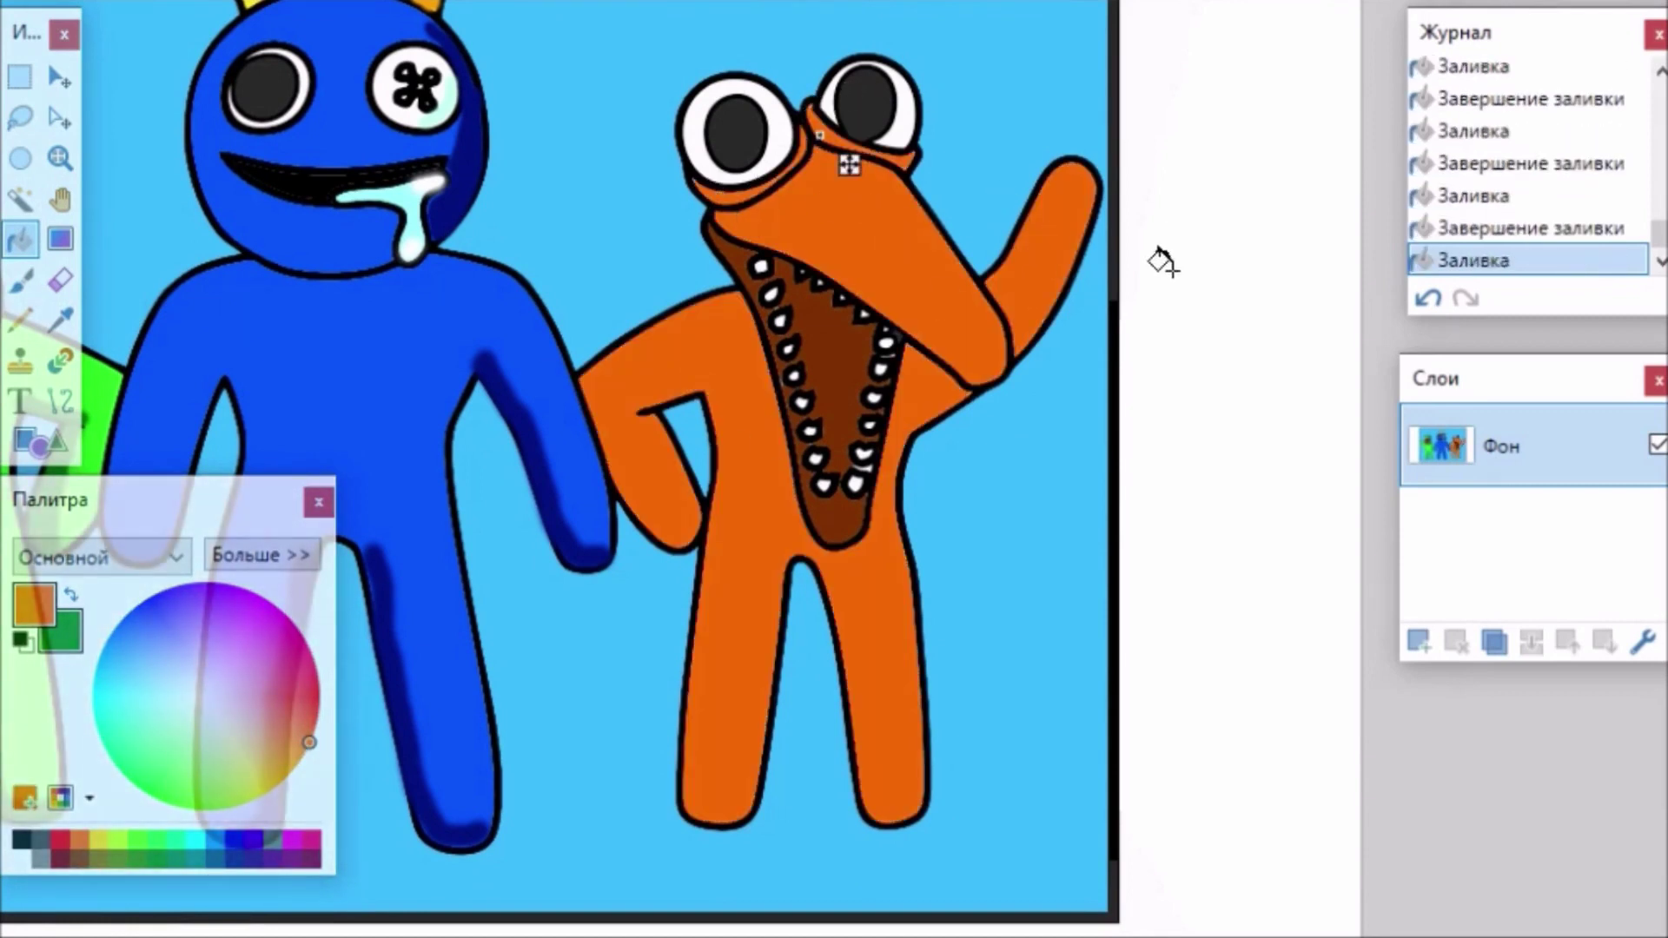
Shade the right side of both of the orange figure's eyes pale cyan with the Brush, redoing the left eye's stroke.
{"action": "scroll", "coordinate": [752, 490], "scroll_direction": "up", "scroll_amount": 3}
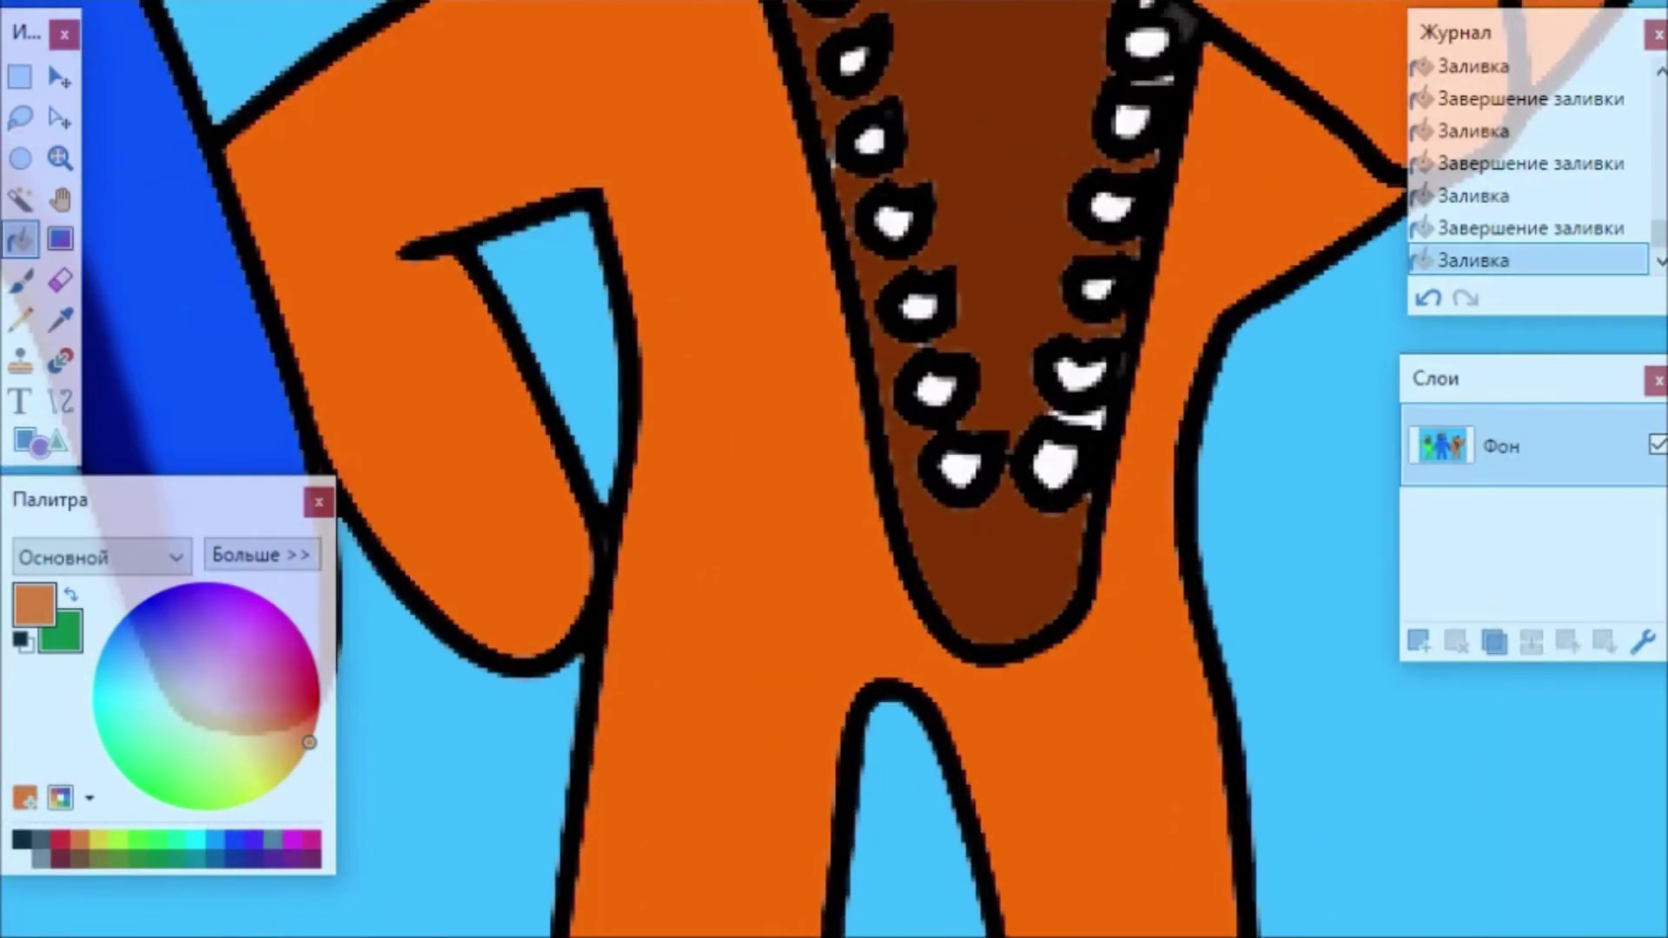
{"action": "scroll", "coordinate": [752, 491], "scroll_direction": "up", "scroll_amount": 8}
{"action": "scroll", "coordinate": [753, 490], "scroll_direction": "down", "scroll_amount": 2}
{"action": "left_click", "coordinate": [20, 280]}
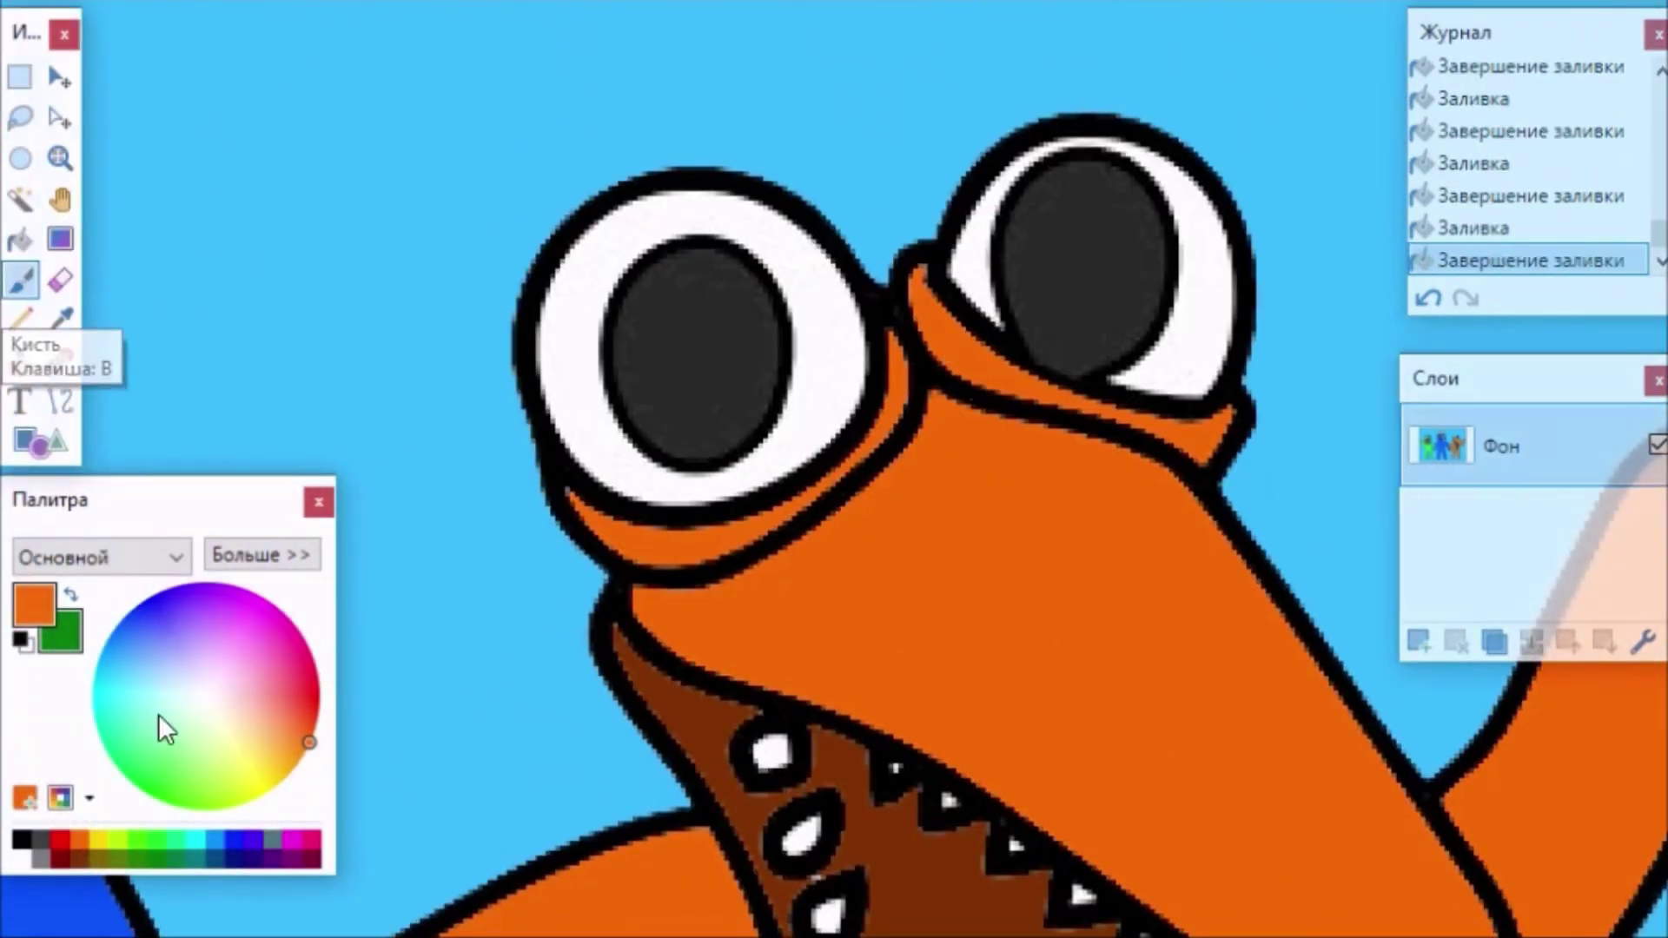
{"action": "left_click", "coordinate": [185, 707]}
{"action": "mouse_move", "coordinate": [1234, 205]}
{"action": "left_mouse_down"}
{"action": "mouse_move", "coordinate": [1198, 243]}
{"action": "mouse_move", "coordinate": [1168, 382]}
{"action": "mouse_move", "coordinate": [1121, 404]}
{"action": "left_mouse_up"}
{"action": "mouse_move", "coordinate": [819, 269]}
{"action": "left_mouse_down"}
{"action": "mouse_move", "coordinate": [823, 318]}
{"action": "mouse_move", "coordinate": [788, 404]}
{"action": "mouse_move", "coordinate": [733, 439]}
{"action": "left_mouse_up"}
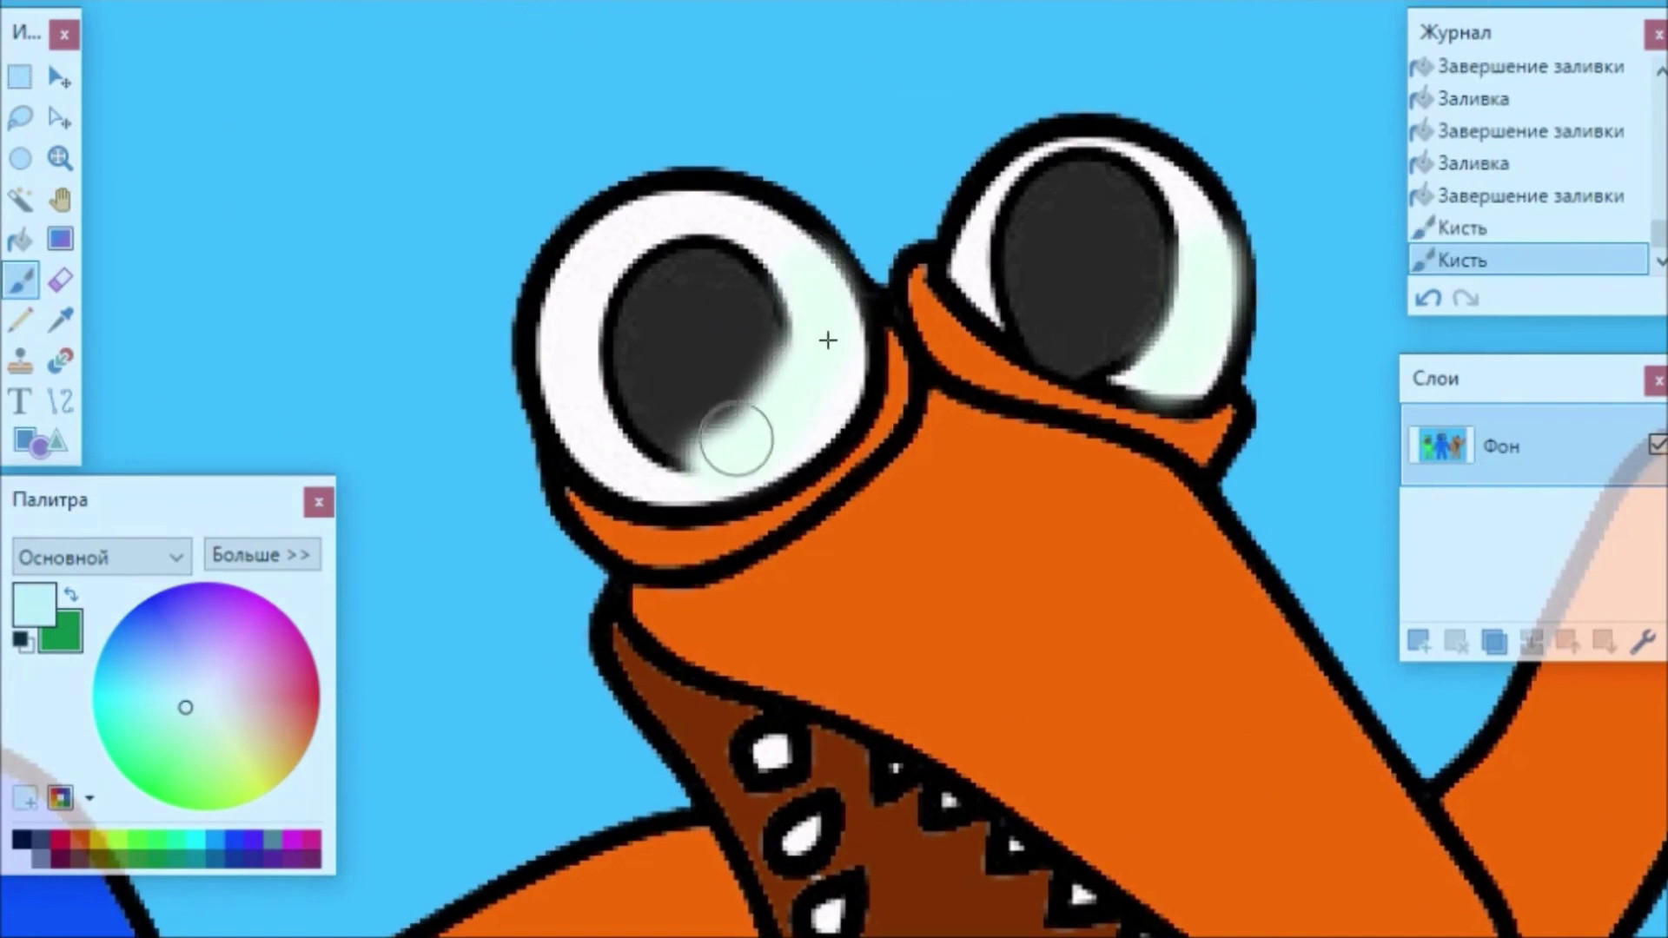
{"action": "key", "text": "ctrl+z"}
{"action": "mouse_move", "coordinate": [777, 208]}
{"action": "left_mouse_down"}
{"action": "mouse_move", "coordinate": [812, 342]}
{"action": "mouse_move", "coordinate": [765, 460]}
{"action": "left_mouse_up"}
{"action": "mouse_move", "coordinate": [838, 382]}
{"action": "left_mouse_down"}
{"action": "mouse_move", "coordinate": [792, 259]}
{"action": "mouse_move", "coordinate": [725, 180]}
{"action": "left_mouse_up"}
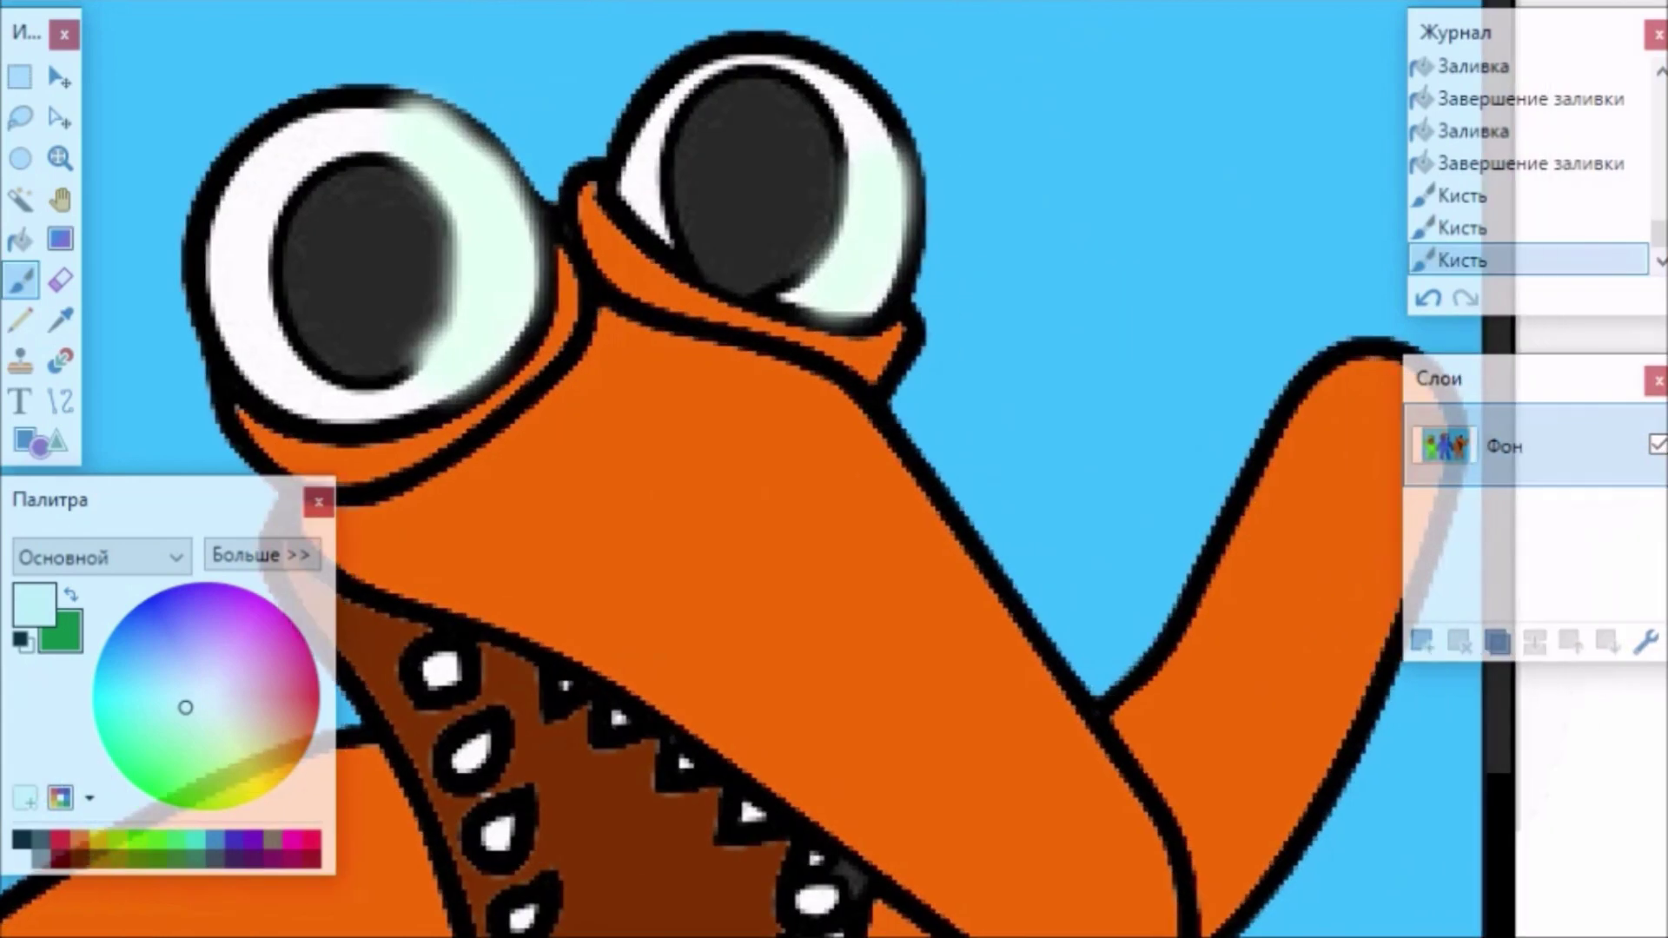
Shade the upper and lower edges of the orange figure's snout red-orange with the Brush, deriving the colour from the sampled orange.
{"action": "scroll", "coordinate": [738, 469], "scroll_direction": "down", "scroll_amount": 3}
{"action": "left_click", "coordinate": [60, 320]}
{"action": "left_click", "coordinate": [659, 318]}
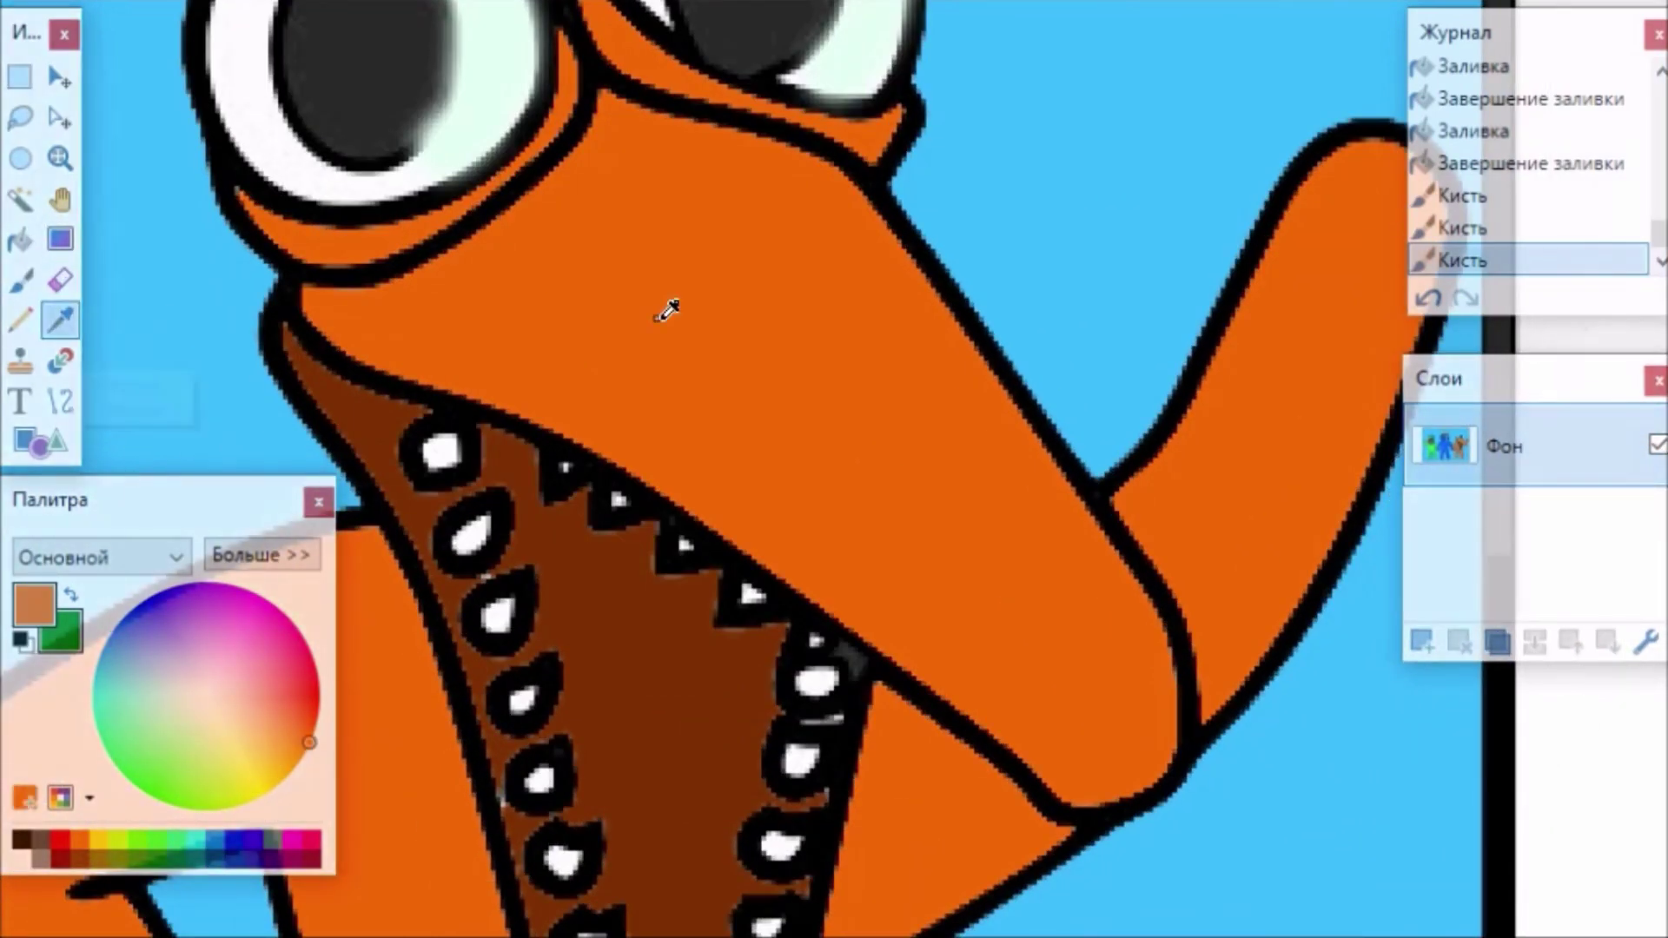
{"action": "left_click", "coordinate": [21, 280]}
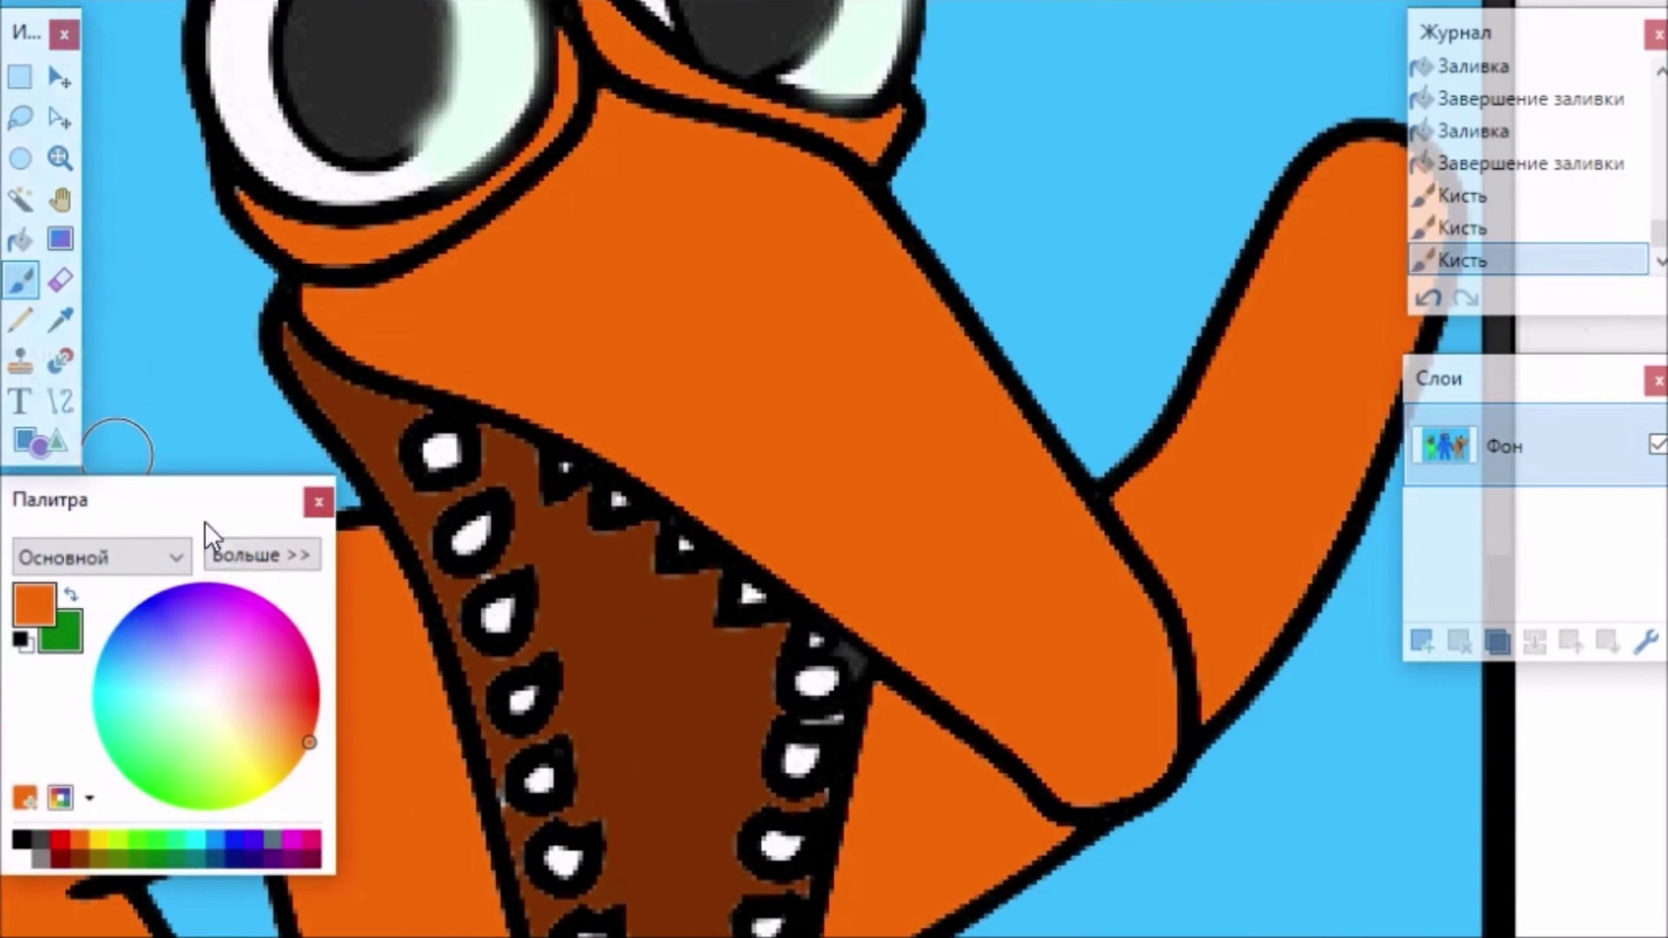
{"action": "left_click", "coordinate": [315, 722]}
{"action": "mouse_move", "coordinate": [327, 315]}
{"action": "left_mouse_down"}
{"action": "mouse_move", "coordinate": [433, 305]}
{"action": "mouse_move", "coordinate": [622, 150]}
{"action": "mouse_move", "coordinate": [864, 199]}
{"action": "left_mouse_up"}
{"action": "mouse_move", "coordinate": [864, 200]}
{"action": "left_mouse_down"}
{"action": "mouse_move", "coordinate": [565, 231]}
{"action": "mouse_move", "coordinate": [421, 346]}
{"action": "mouse_move", "coordinate": [612, 422]}
{"action": "mouse_move", "coordinate": [550, 298]}
{"action": "mouse_move", "coordinate": [681, 454]}
{"action": "mouse_move", "coordinate": [842, 588]}
{"action": "mouse_move", "coordinate": [1117, 763]}
{"action": "mouse_move", "coordinate": [1156, 738]}
{"action": "left_mouse_up"}
Brush red-orange shading along the outer edge of the orange figure's raised arm and down the right side of its torso.
{"action": "scroll", "coordinate": [1153, 185], "scroll_direction": "right", "scroll_amount": 3}
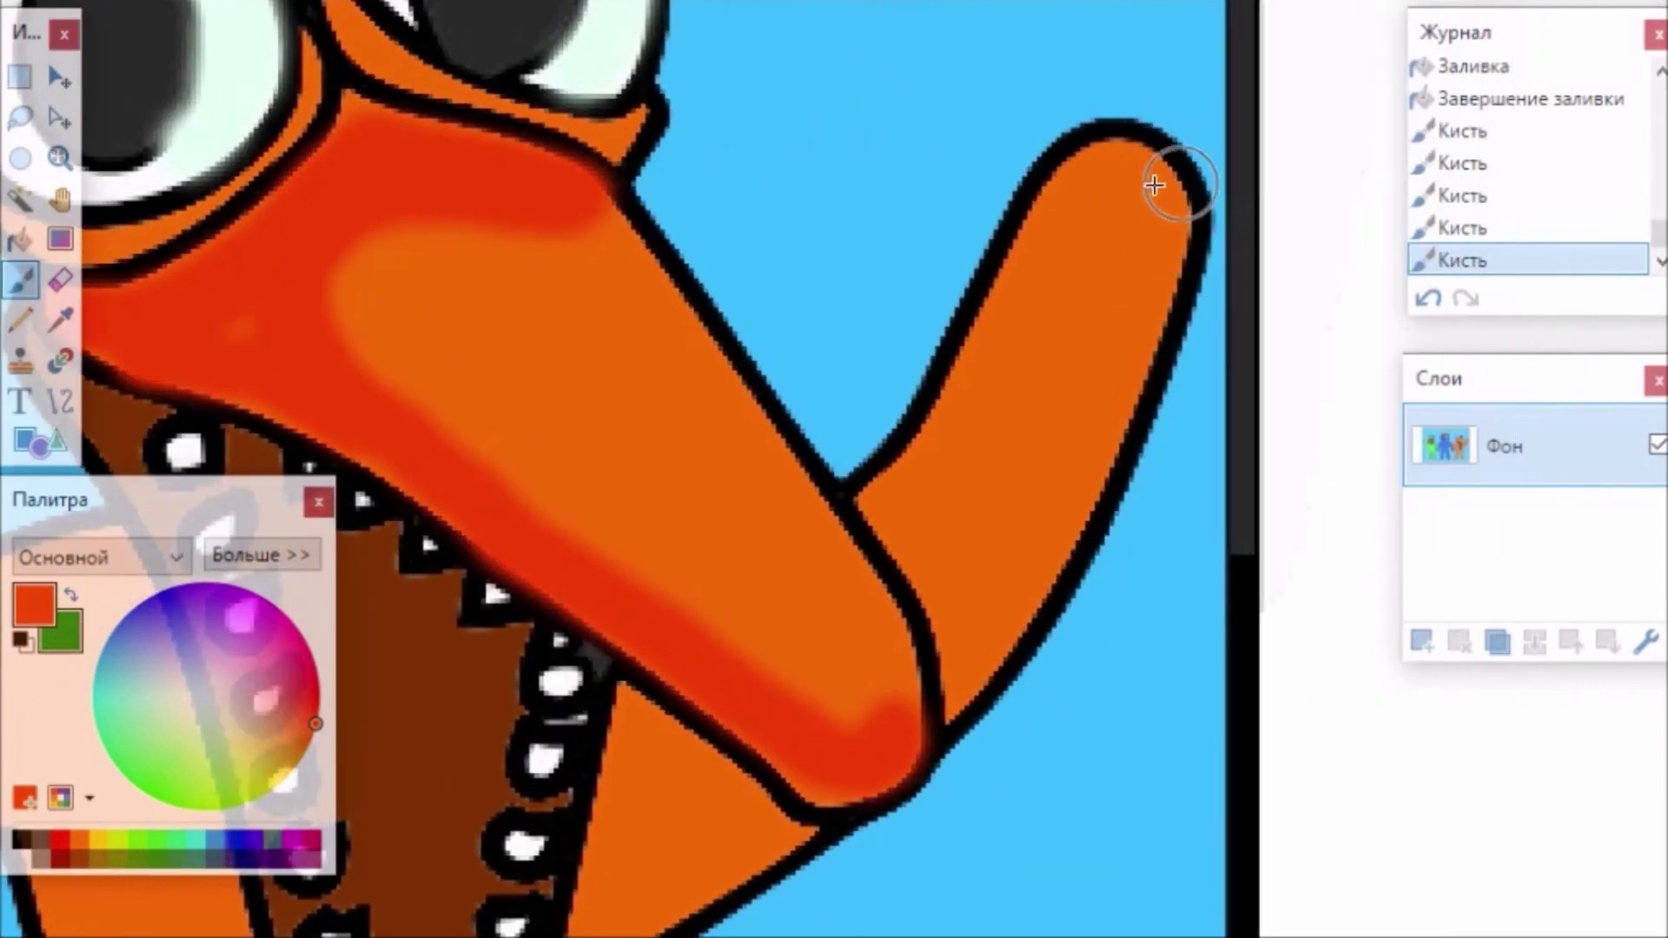
{"action": "mouse_move", "coordinate": [1154, 185]}
{"action": "left_mouse_down"}
{"action": "mouse_move", "coordinate": [1155, 294]}
{"action": "mouse_move", "coordinate": [1119, 399]}
{"action": "mouse_move", "coordinate": [975, 674]}
{"action": "left_mouse_up"}
{"action": "scroll", "coordinate": [1043, 718], "scroll_direction": "down", "scroll_amount": 5}
{"action": "mouse_move", "coordinate": [771, 223]}
{"action": "left_mouse_down"}
{"action": "mouse_move", "coordinate": [609, 324]}
{"action": "mouse_move", "coordinate": [562, 414]}
{"action": "mouse_move", "coordinate": [545, 516]}
{"action": "mouse_move", "coordinate": [569, 678]}
{"action": "left_mouse_up"}
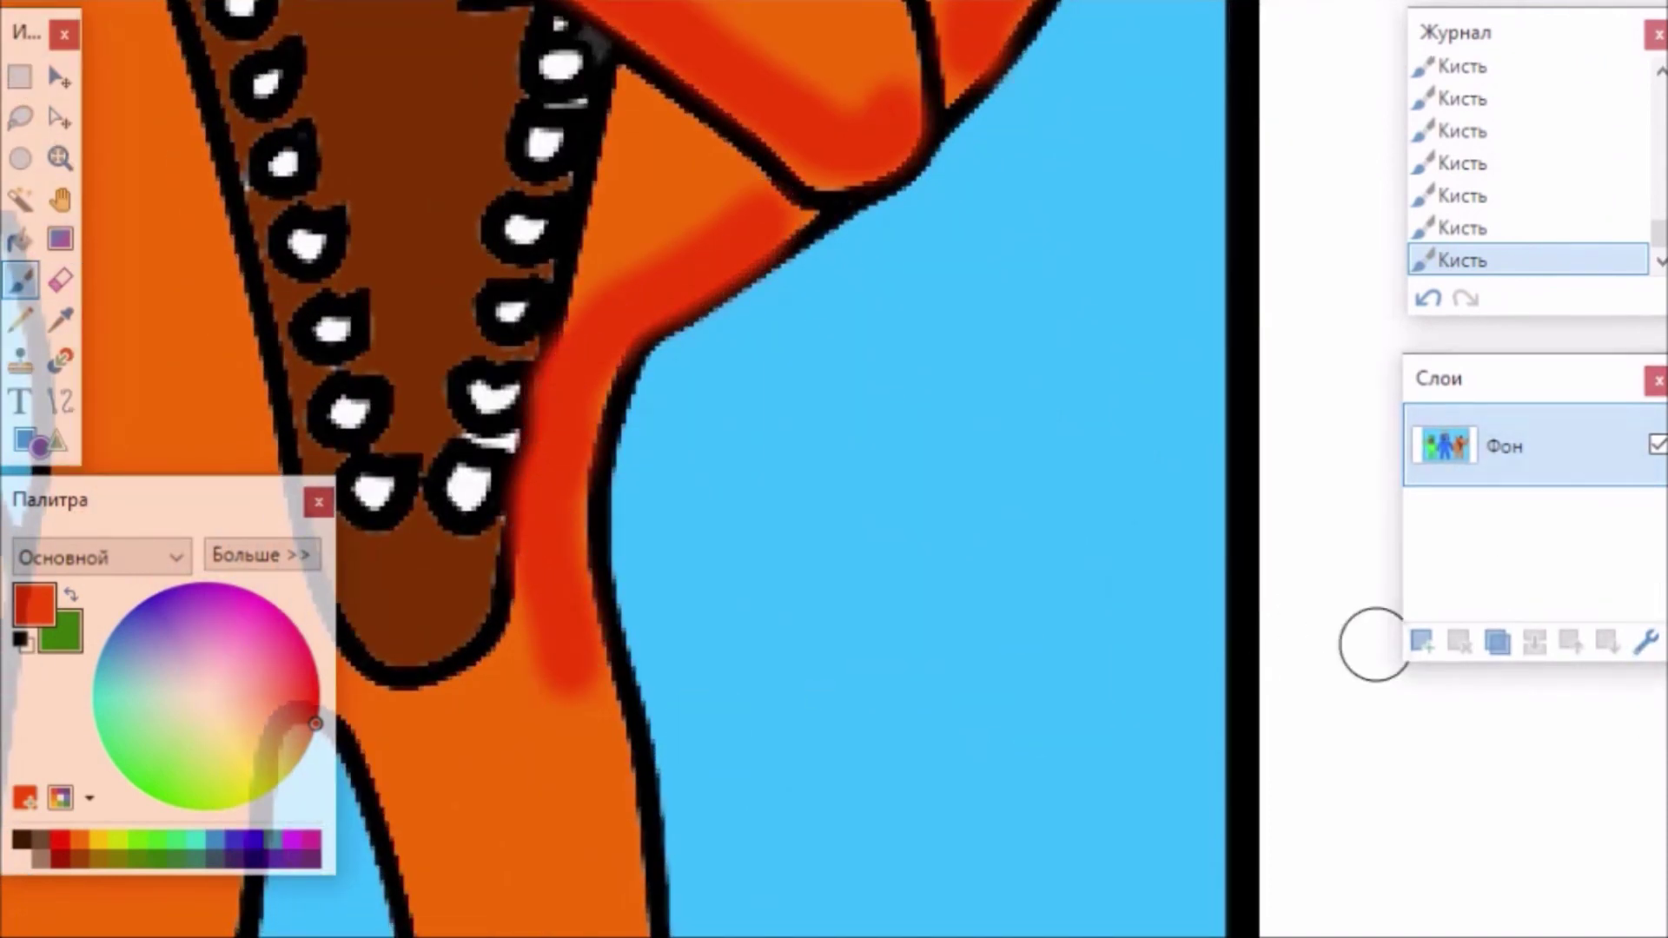
Continue the red-orange shading down the outer edge of the orange figure's right-hand leg and across its foot.
{"action": "scroll", "coordinate": [1372, 644], "scroll_direction": "down", "scroll_amount": 5}
{"action": "mouse_move", "coordinate": [565, 223]}
{"action": "left_mouse_down"}
{"action": "mouse_move", "coordinate": [612, 408]}
{"action": "mouse_move", "coordinate": [611, 764]}
{"action": "left_mouse_up"}
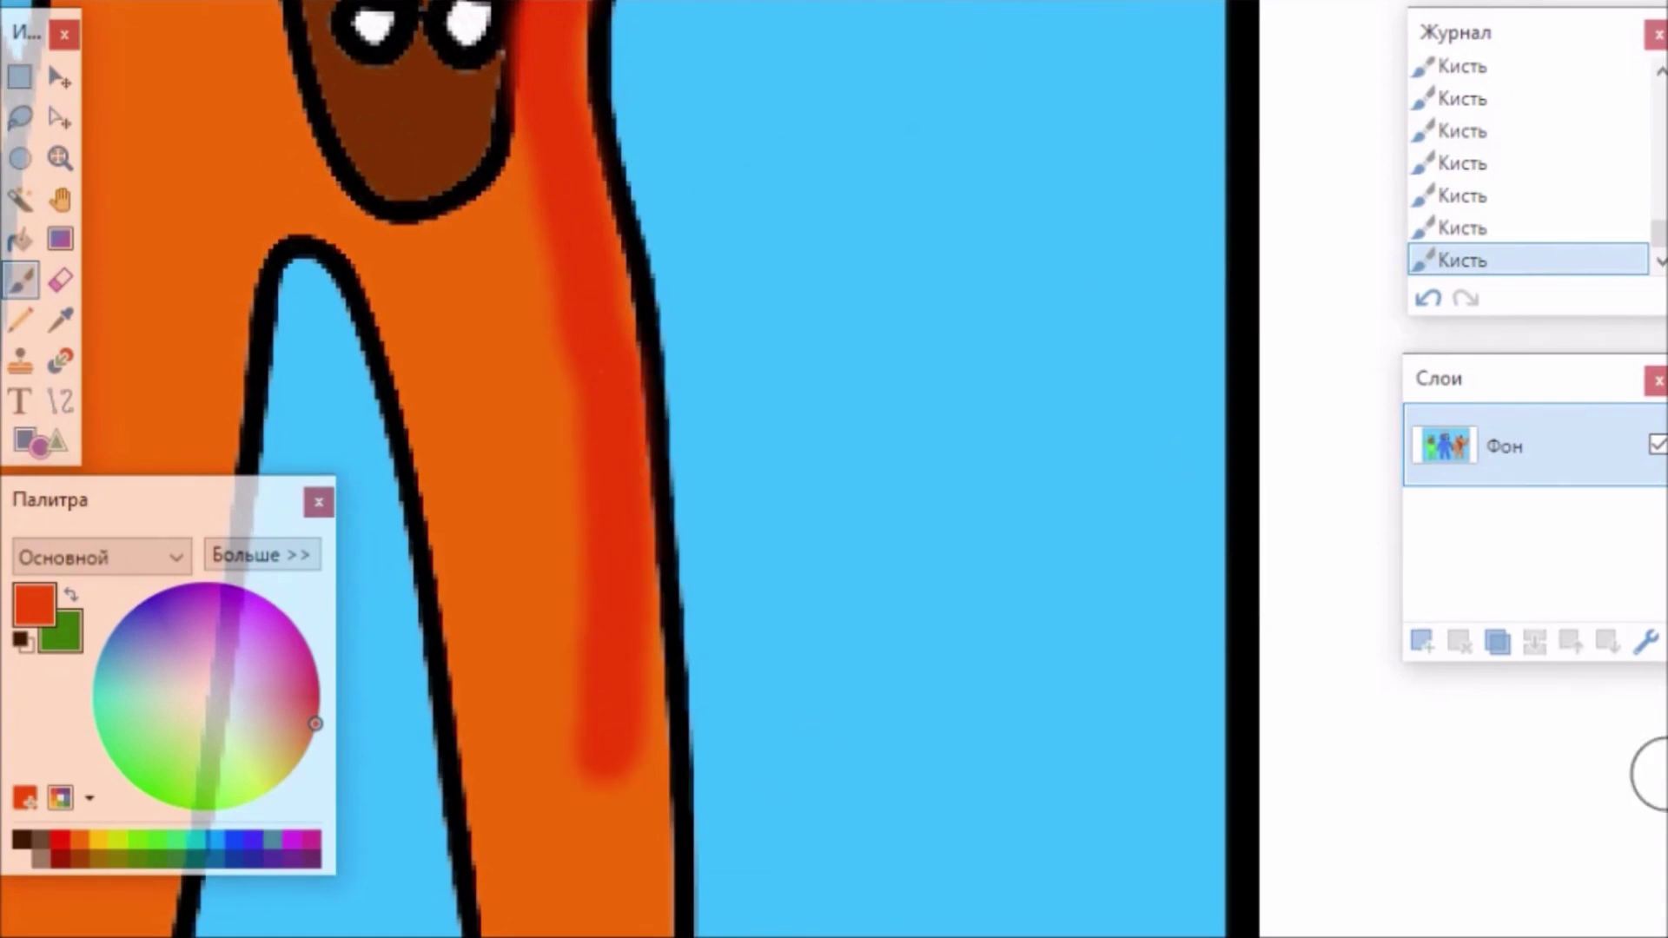
{"action": "scroll", "coordinate": [804, 712], "scroll_direction": "down", "scroll_amount": 3}
{"action": "mouse_move", "coordinate": [503, 640]}
{"action": "left_mouse_down"}
{"action": "mouse_move", "coordinate": [621, 667]}
{"action": "mouse_move", "coordinate": [654, 490]}
{"action": "mouse_move", "coordinate": [625, 425]}
{"action": "mouse_move", "coordinate": [617, 524]}
{"action": "mouse_move", "coordinate": [568, 659]}
{"action": "mouse_move", "coordinate": [597, 408]}
{"action": "left_mouse_up"}
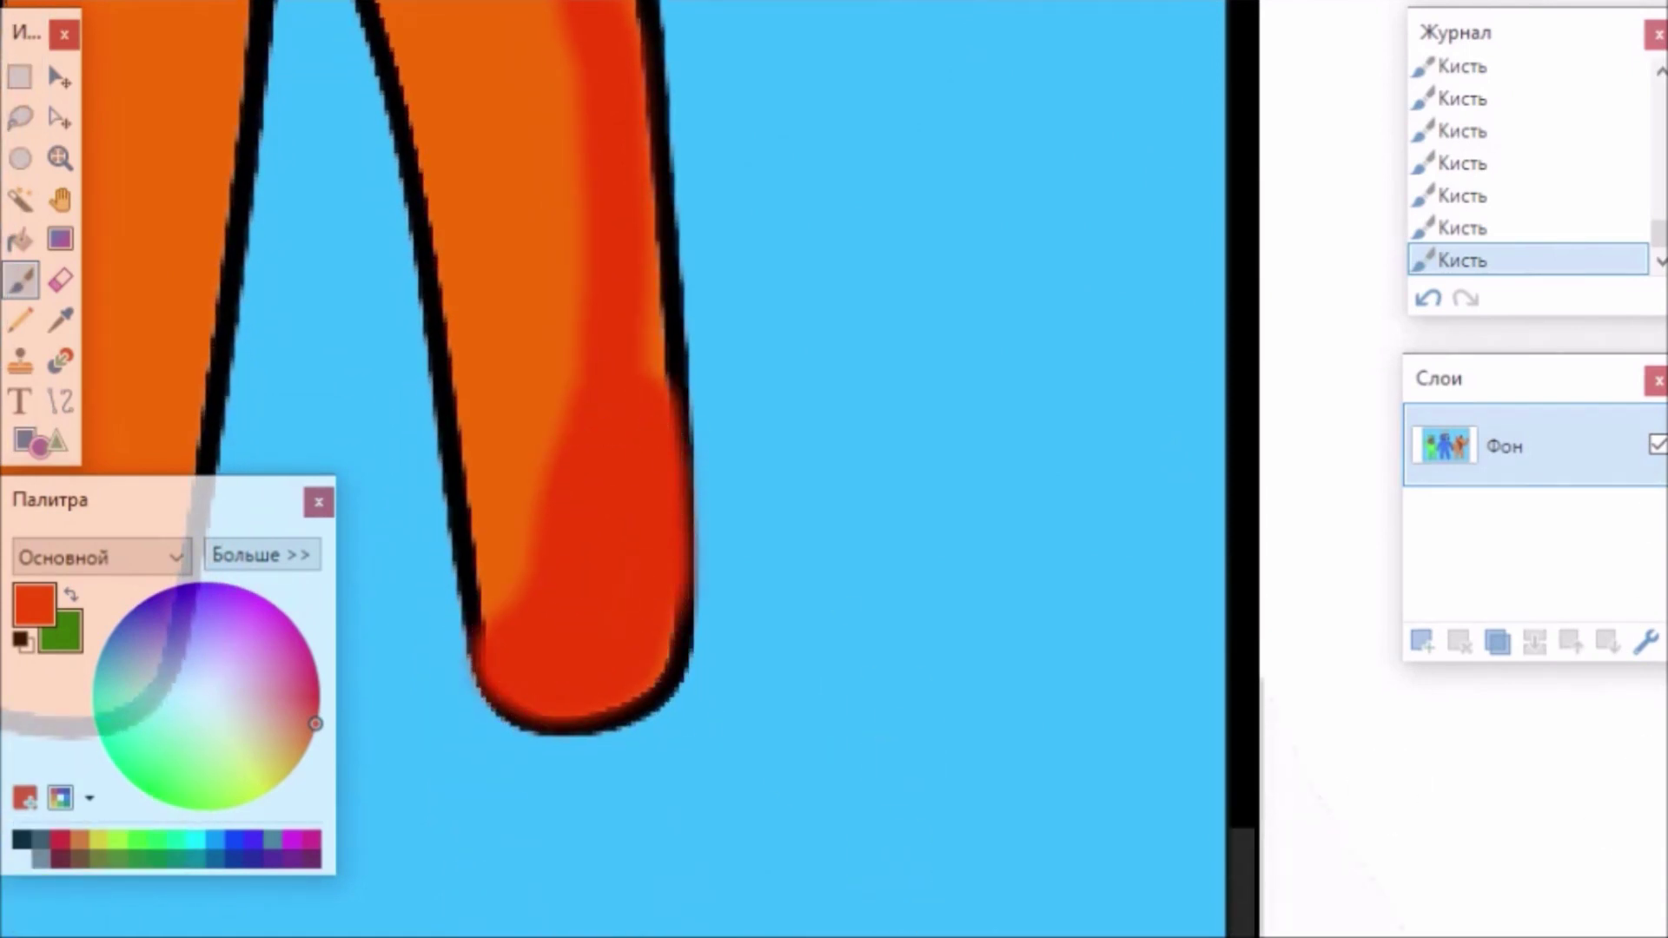
{"action": "scroll", "coordinate": [975, 636], "scroll_direction": "down", "scroll_amount": 3}
{"action": "scroll", "coordinate": [833, 330], "scroll_direction": "left", "scroll_amount": 10}
{"action": "scroll", "coordinate": [817, 330], "scroll_direction": "down", "scroll_amount": 1}
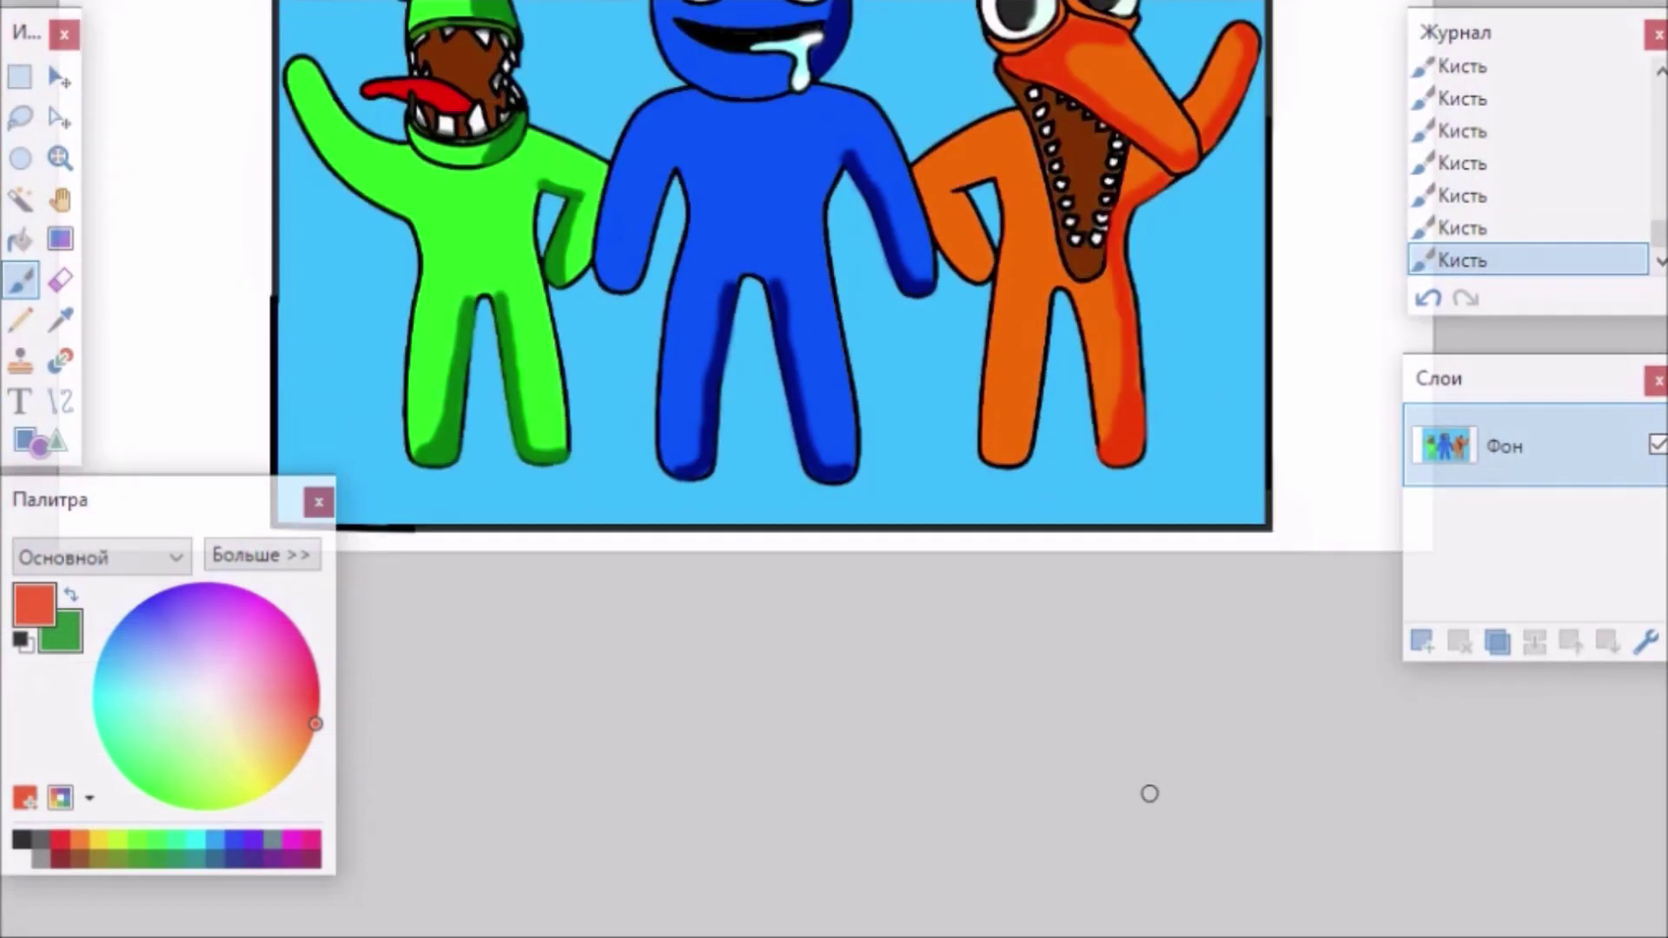
{"action": "scroll", "coordinate": [1150, 793], "scroll_direction": "up", "scroll_amount": 5}
{"action": "scroll", "coordinate": [1150, 738], "scroll_direction": "down", "scroll_amount": 1}
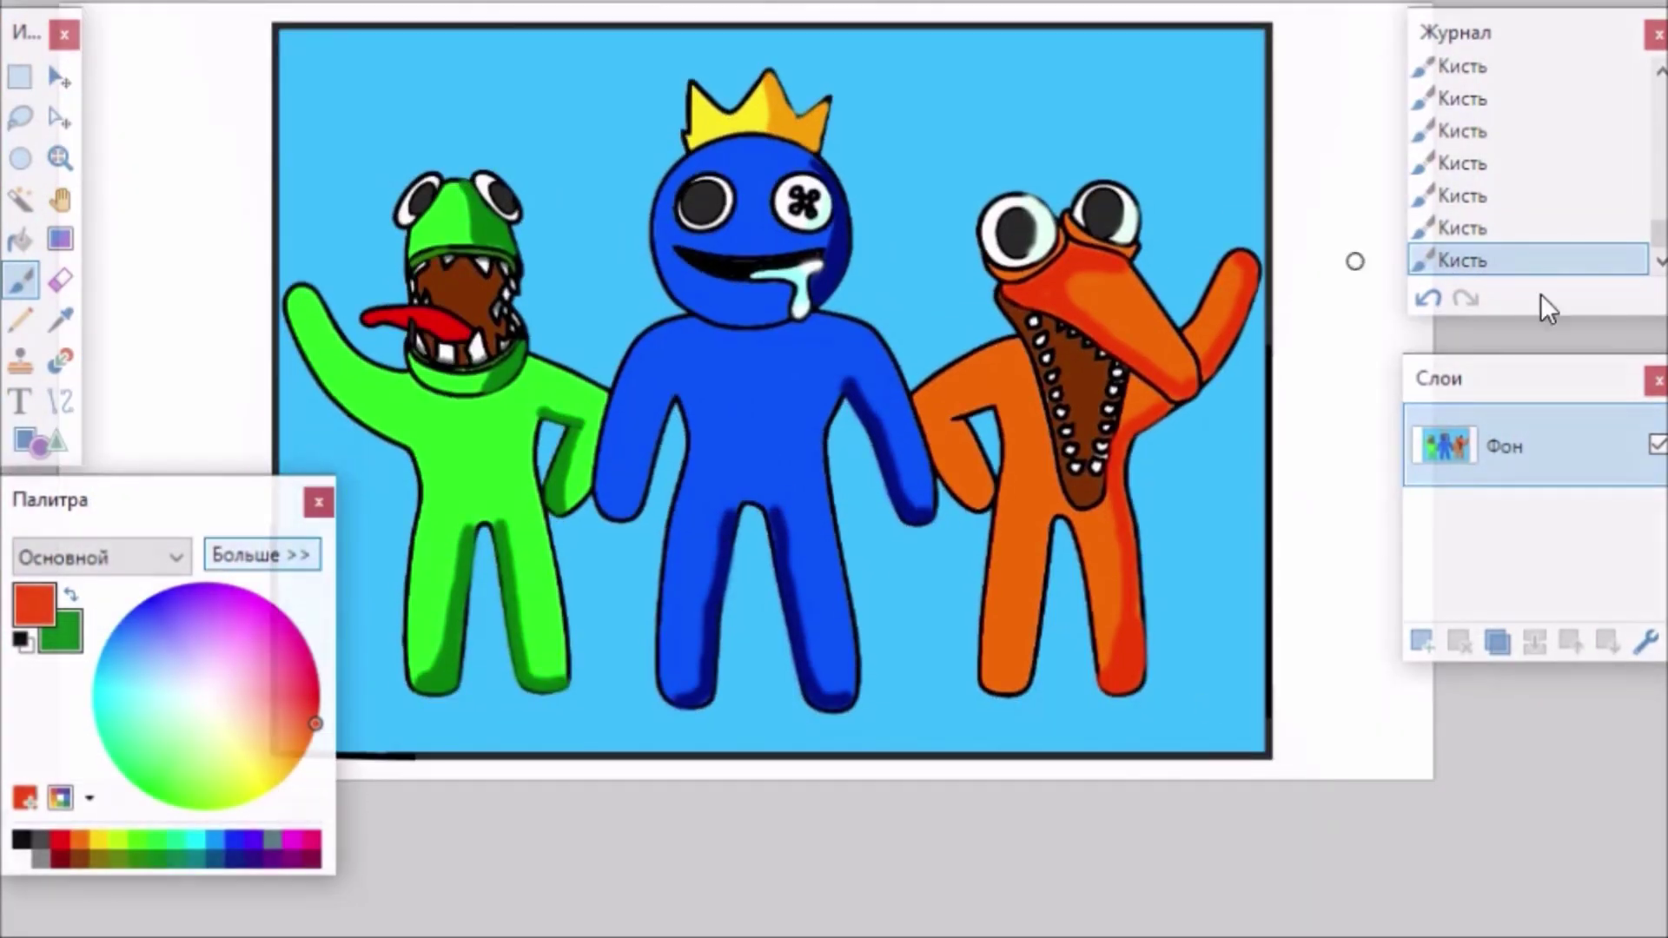